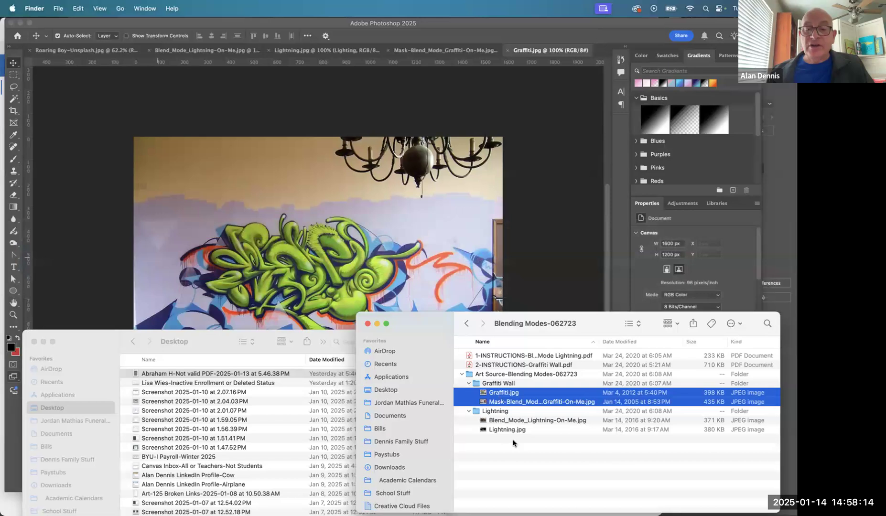
- Open the 2-INSTRUCTIONS-Graffiti Wall PDF and examine the selection outline around the framed dog poster on page 1
{"action": "left_click", "coordinate": [554, 365]}
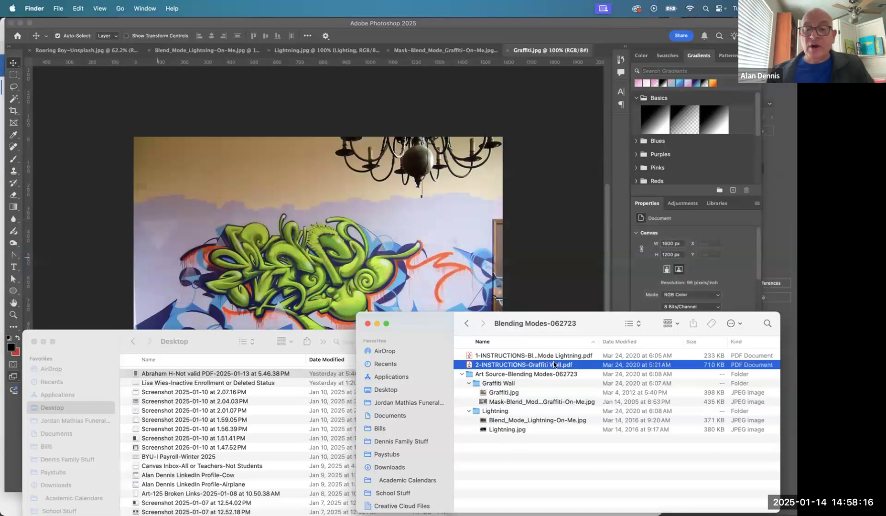
{"action": "double_click", "coordinate": [525, 365]}
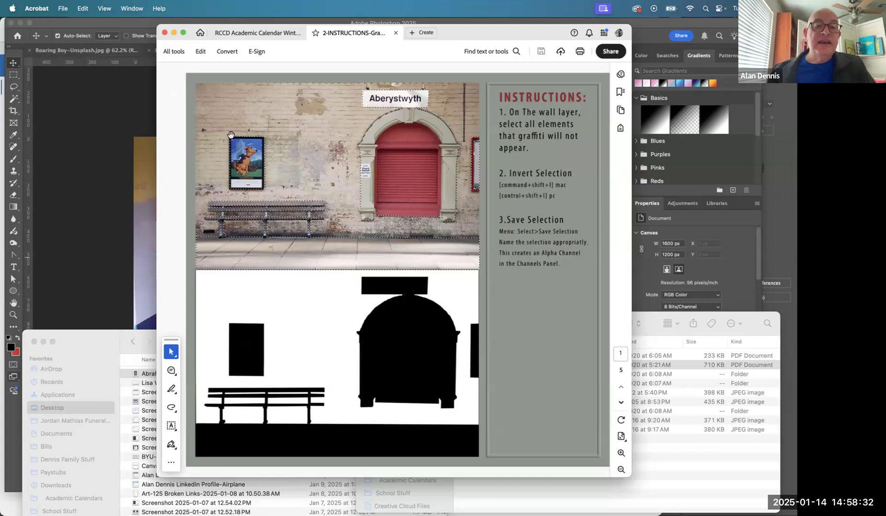
{"action": "left_click_drag", "start_coordinate": [225, 134], "coordinate": [295, 205]}
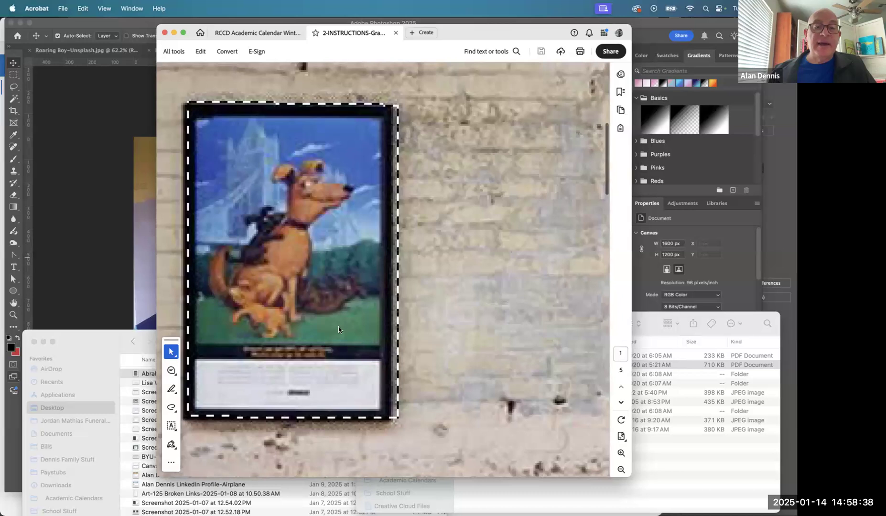
{"action": "scroll", "coordinate": [404, 275], "scroll_direction": "down", "scroll_amount": 10}
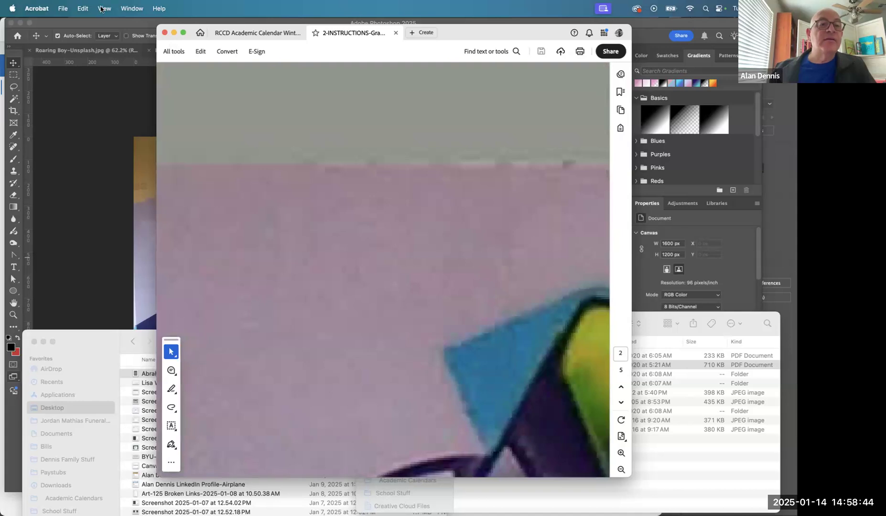
{"action": "left_click", "coordinate": [103, 9]}
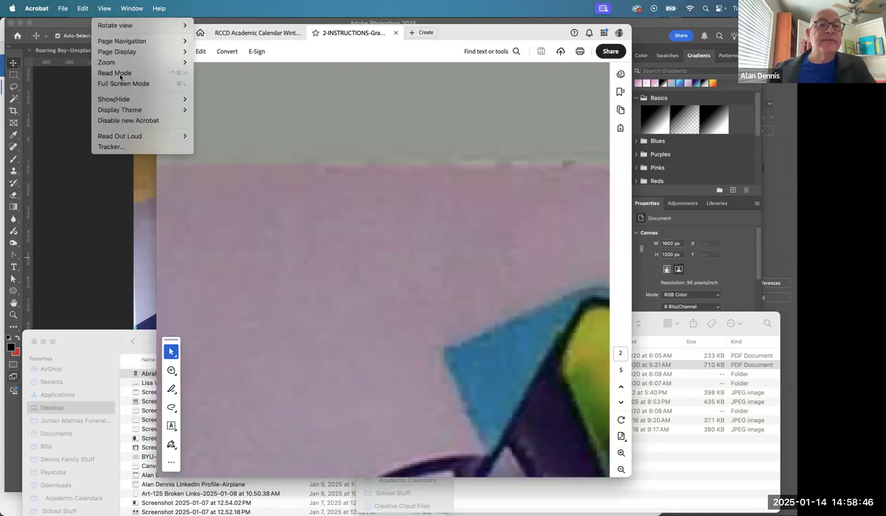
{"action": "key", "text": "Escape"}
{"action": "left_click", "coordinate": [104, 9]}
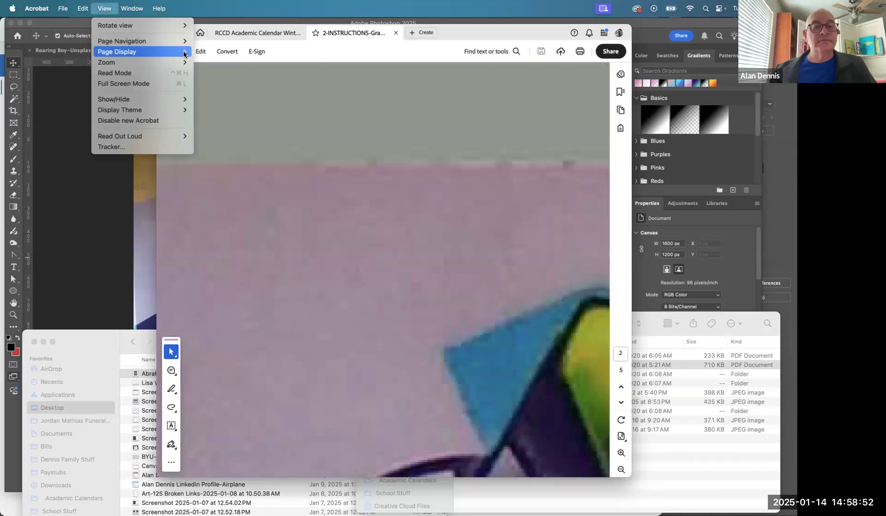
{"action": "key", "text": "Escape"}
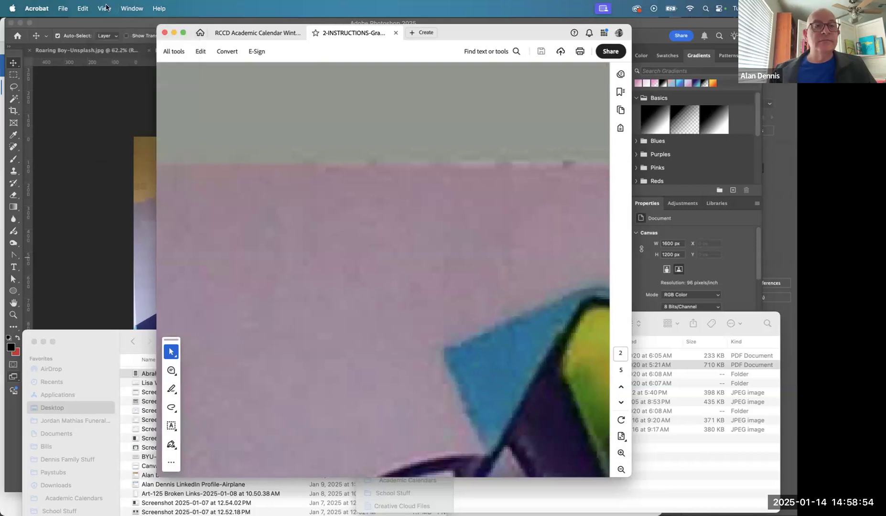
{"action": "left_click", "coordinate": [104, 8]}
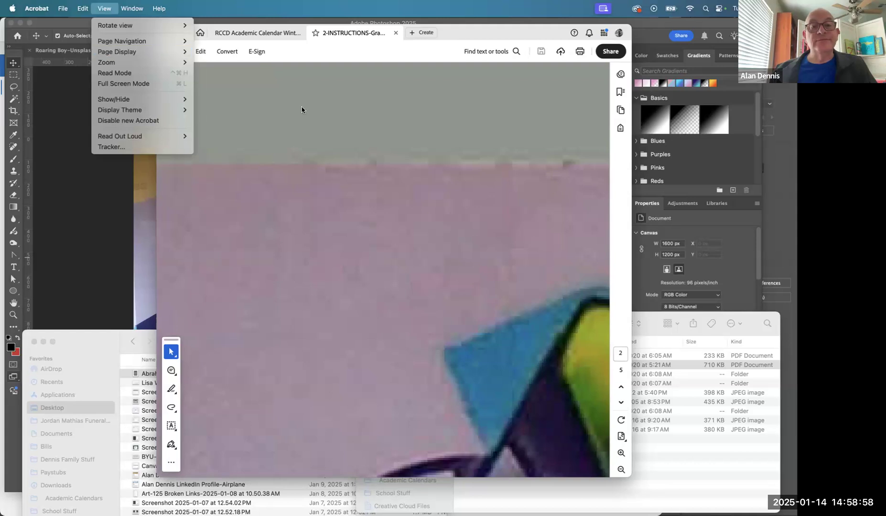
{"action": "left_click", "coordinate": [350, 196]}
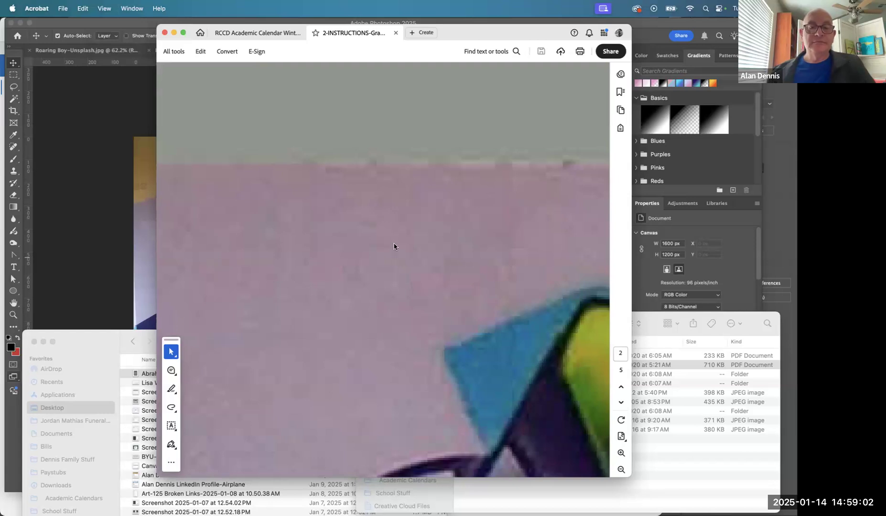
- Fit the whole page in the window, review the instructions on pages 2 and 3, and return to page 1
{"action": "key", "text": "super+0"}
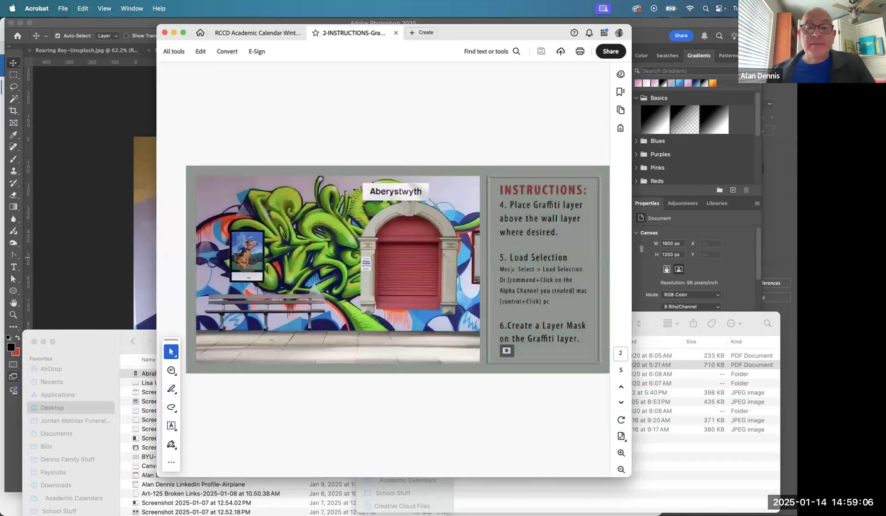
{"action": "key", "text": "Right"}
{"action": "key", "text": "Left"}
{"action": "key", "text": "Right"}
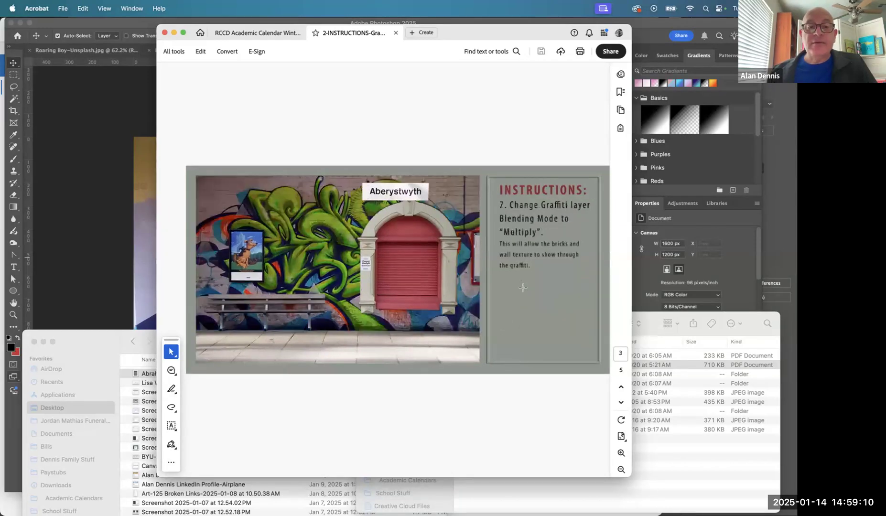
{"action": "key", "text": "Left"}
{"action": "key", "text": "Left"}
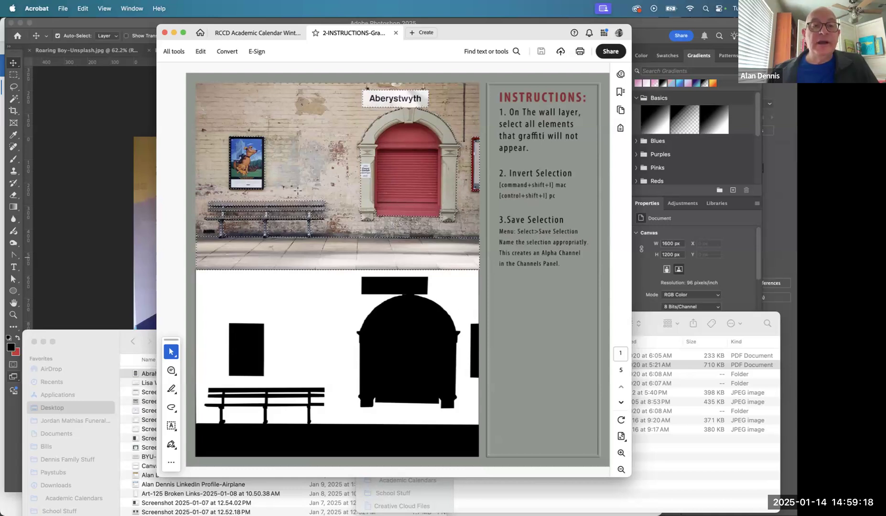
- Examine the selection outlines around the bench, arched doorway and Aberystwyth sign on page 1, and the graffiti placement steps on page 2
{"action": "left_click_drag", "start_coordinate": [206, 194], "coordinate": [351, 248]}
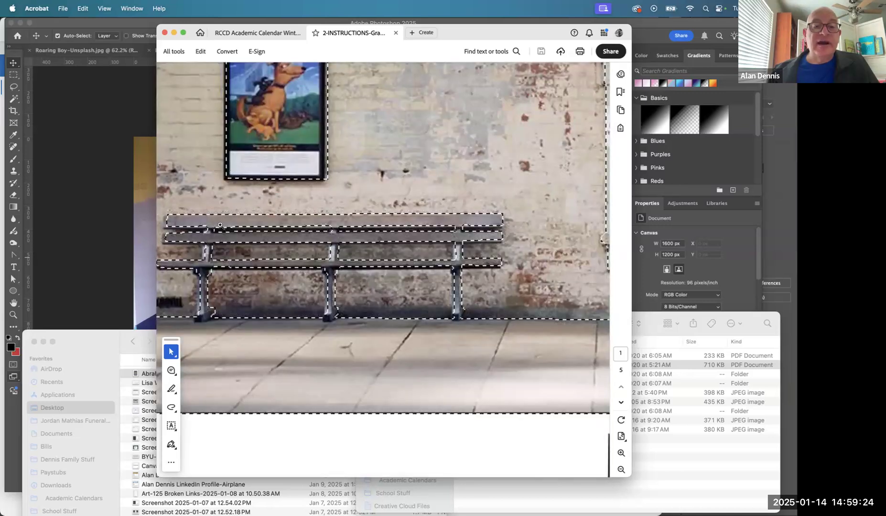
{"action": "left_click_drag", "start_coordinate": [354, 276], "coordinate": [43, 334]}
{"action": "left_click_drag", "start_coordinate": [302, 219], "coordinate": [275, 289]}
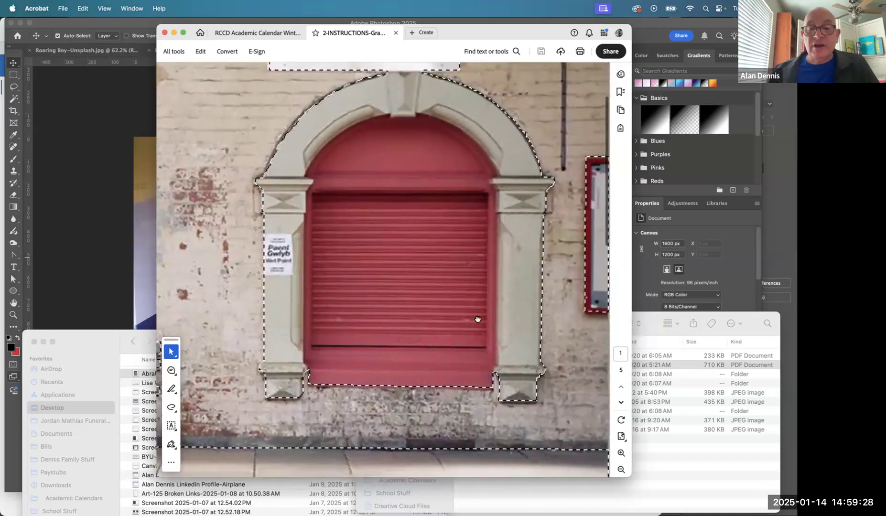
{"action": "scroll", "coordinate": [478, 320], "scroll_direction": "down", "scroll_amount": 10}
{"action": "scroll", "coordinate": [452, 296], "scroll_direction": "up", "scroll_amount": 9}
{"action": "scroll", "coordinate": [455, 313], "scroll_direction": "up", "scroll_amount": 5}
{"action": "scroll", "coordinate": [430, 325], "scroll_direction": "right", "scroll_amount": 5}
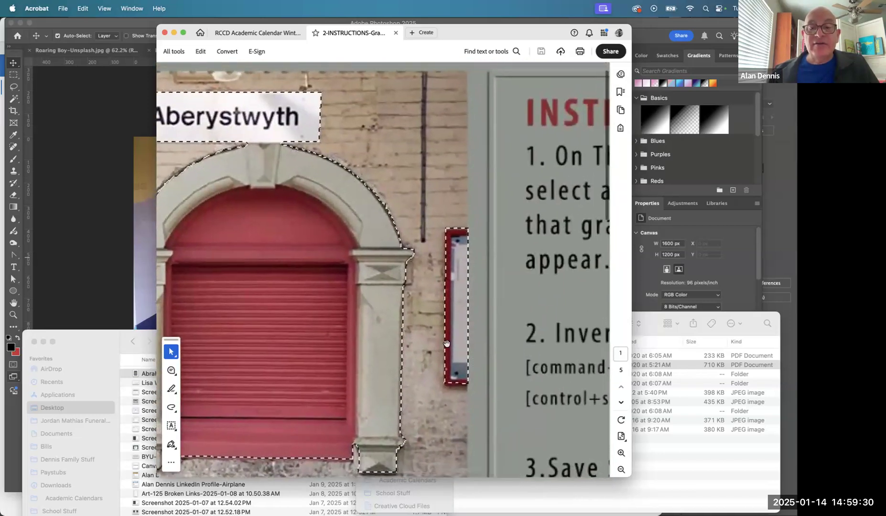
{"action": "scroll", "coordinate": [414, 331], "scroll_direction": "left", "scroll_amount": 5}
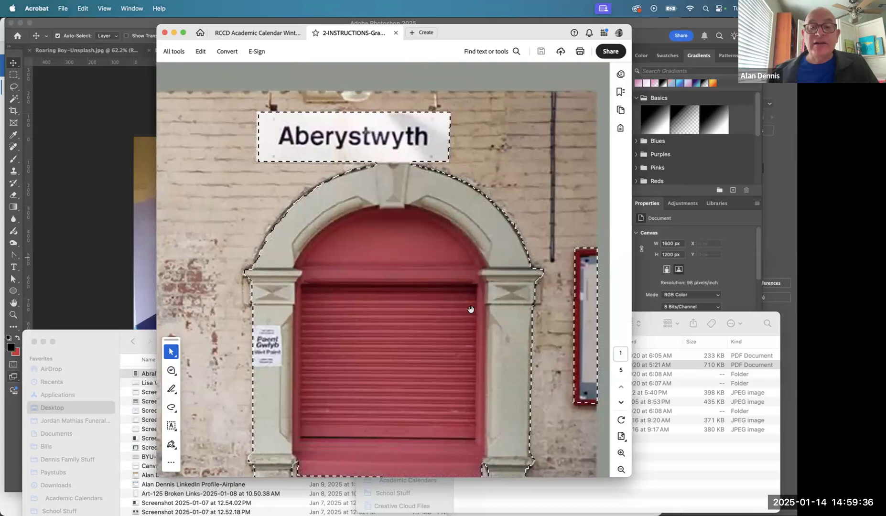
{"action": "key", "text": "super+0"}
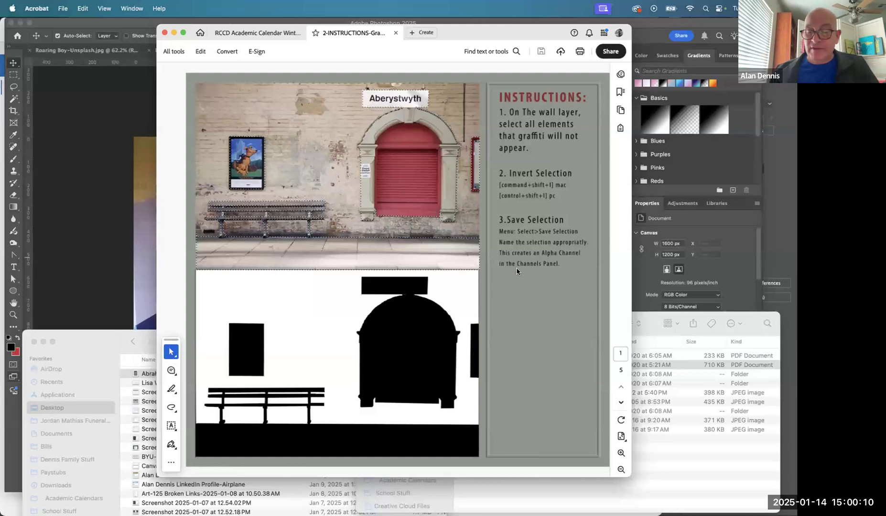
{"action": "scroll", "coordinate": [516, 268], "scroll_direction": "down", "scroll_amount": 3}
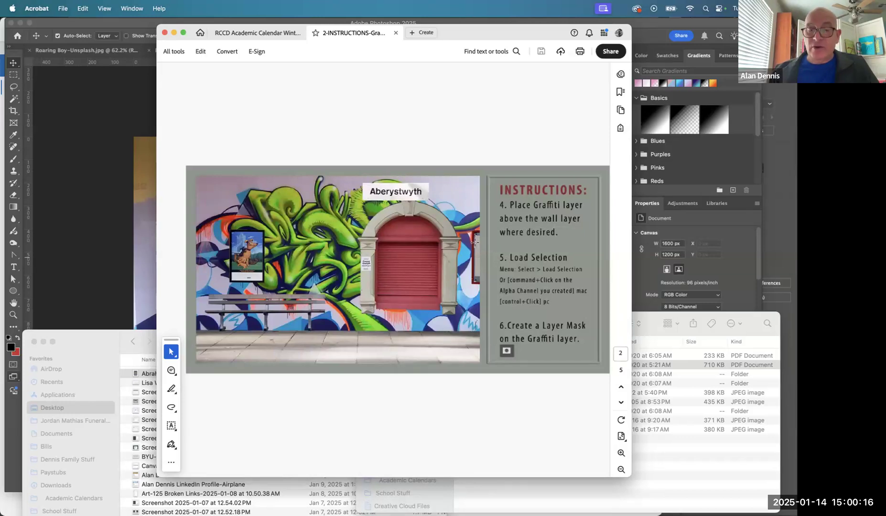
{"action": "scroll", "coordinate": [470, 240], "scroll_direction": "up", "scroll_amount": 3}
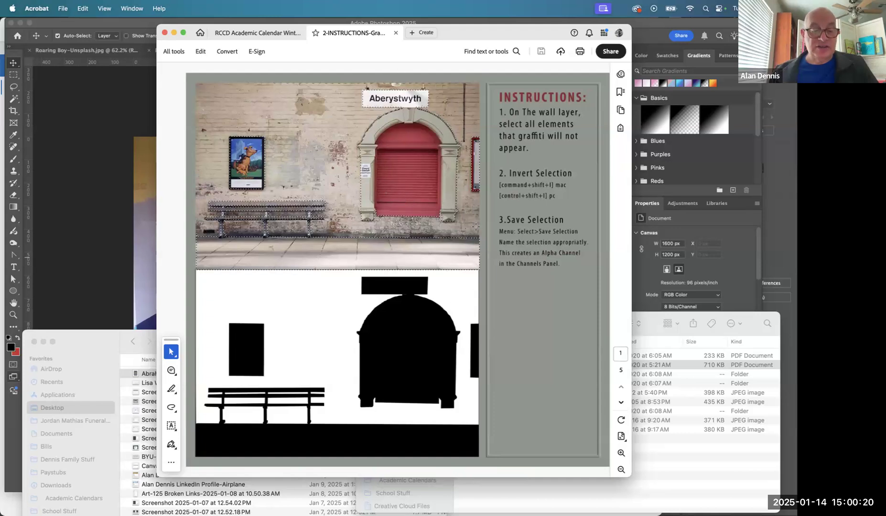
- Switch to Photoshop 2025 and show the Mask-Blend_Mode_Graffiti-On-Me.jpg document fitted to the window
{"action": "key", "text": "super+Tab"}
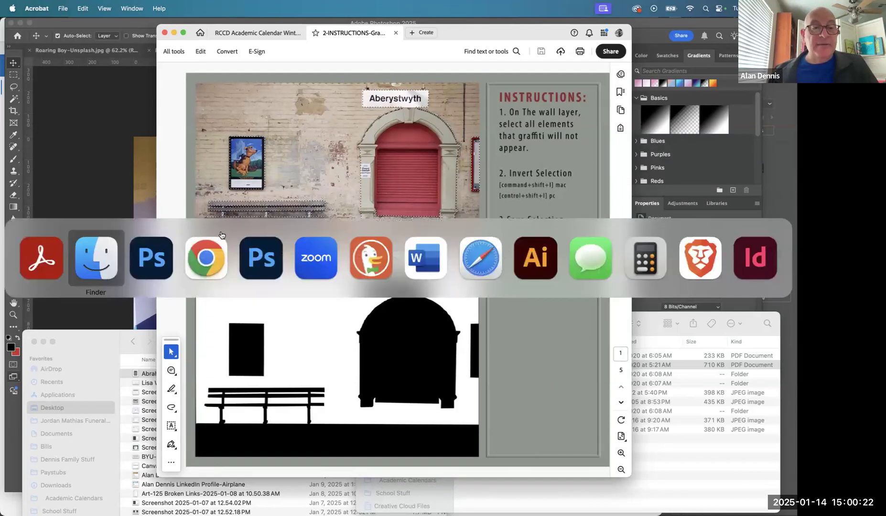
{"action": "left_click", "coordinate": [159, 255]}
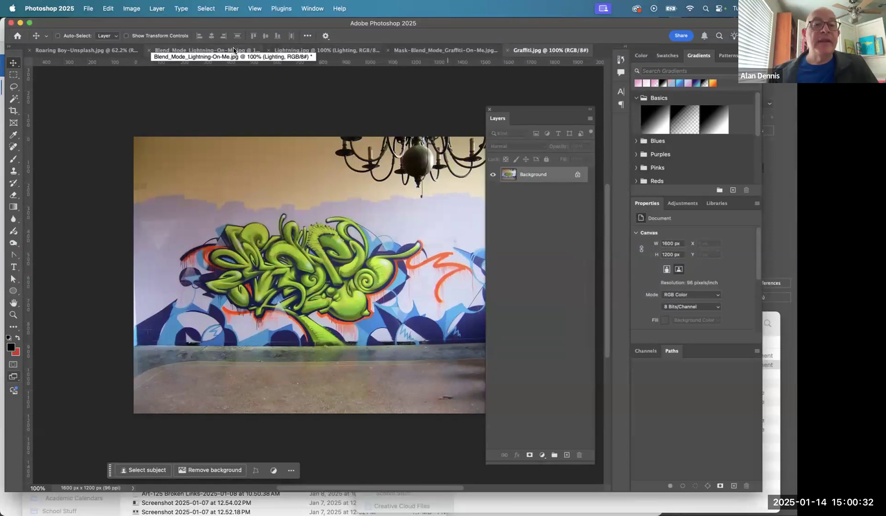
{"action": "left_click", "coordinate": [413, 52]}
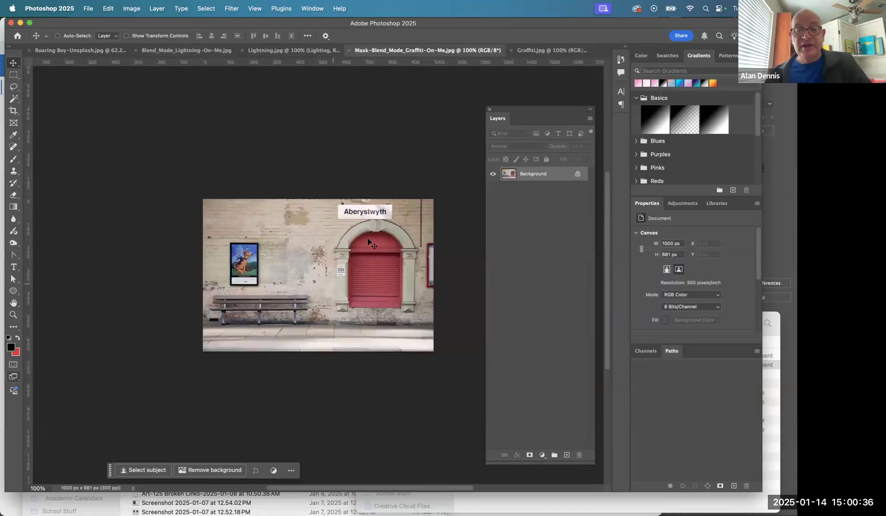
{"action": "key", "text": "super+0"}
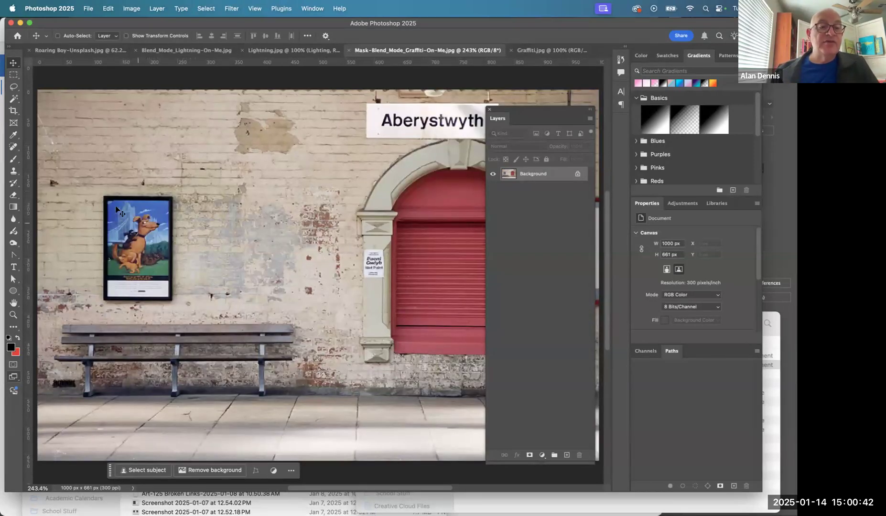
- Try to select the framed dog poster with the Rectangular Marquee tool, including a second, tighter attempt, and clear the selection
{"action": "left_click_drag", "start_coordinate": [92, 188], "coordinate": [135, 101]}
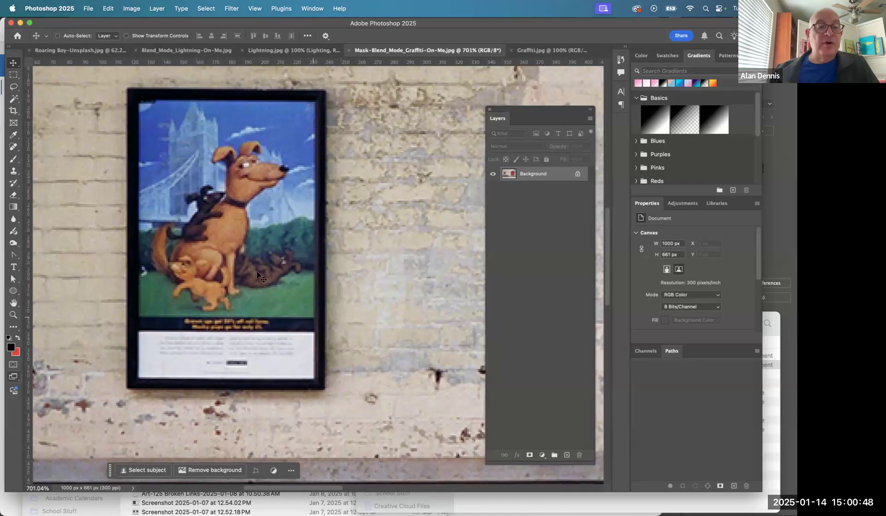
{"action": "left_click", "coordinate": [13, 74]}
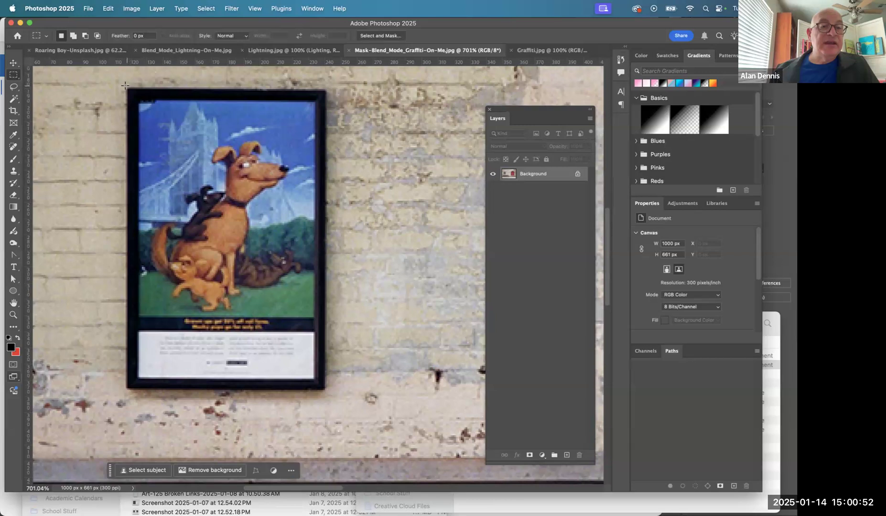
{"action": "left_click_drag", "start_coordinate": [125, 86], "coordinate": [326, 389]}
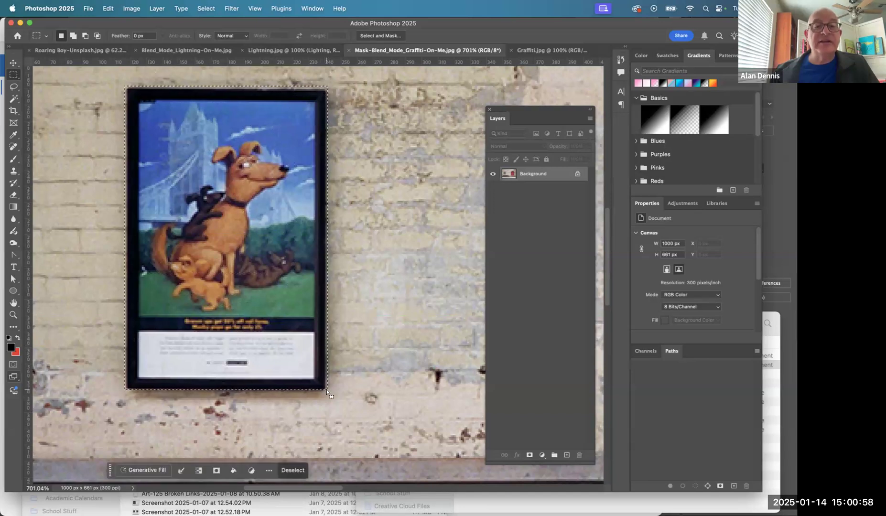
{"action": "left_click_drag", "start_coordinate": [175, 76], "coordinate": [233, 135]}
{"action": "left_click", "coordinate": [232, 134], "text": "alt"}
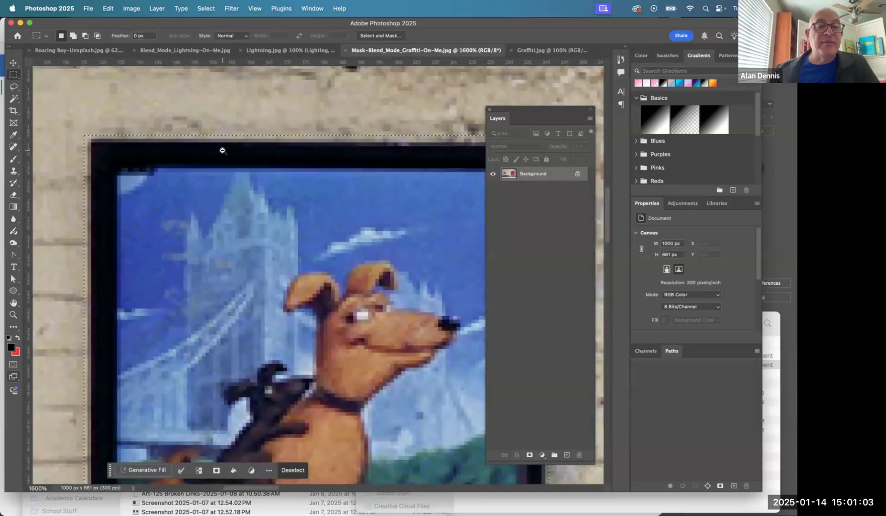
{"action": "left_click", "coordinate": [222, 151], "text": "alt"}
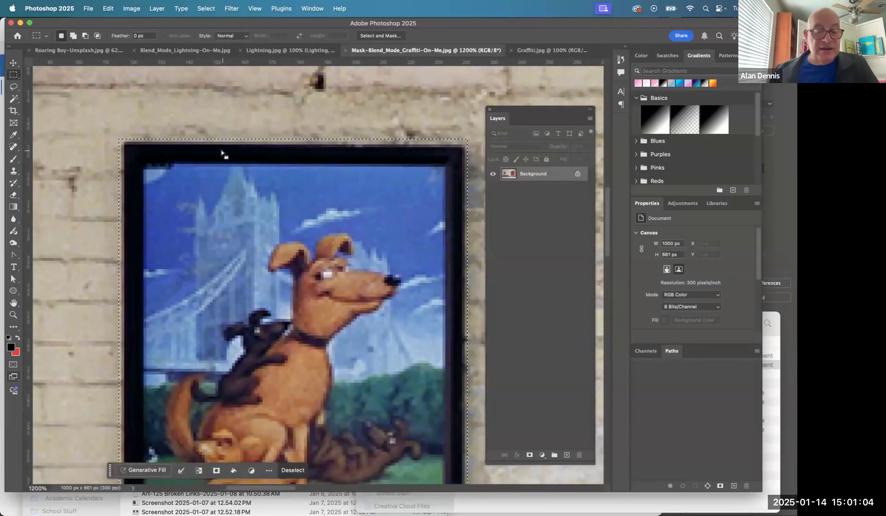
{"action": "left_click", "coordinate": [221, 155]}
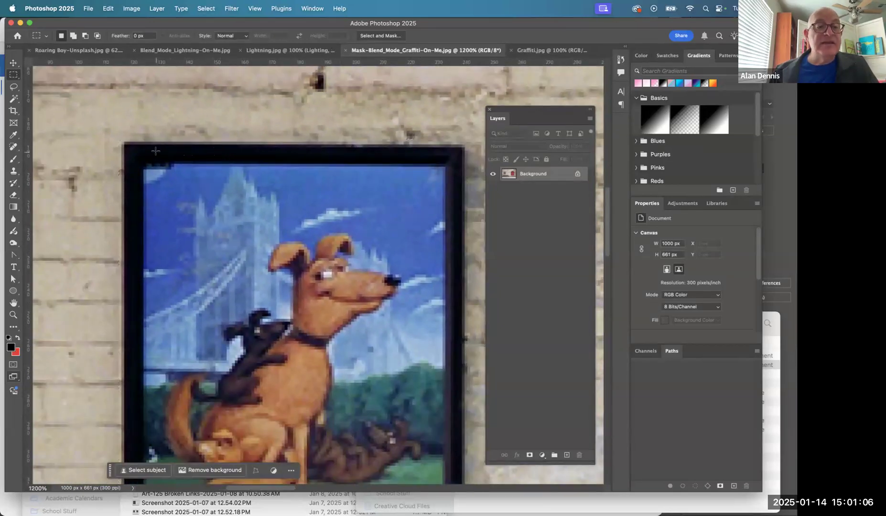
{"action": "left_click_drag", "start_coordinate": [122, 142], "coordinate": [459, 368]}
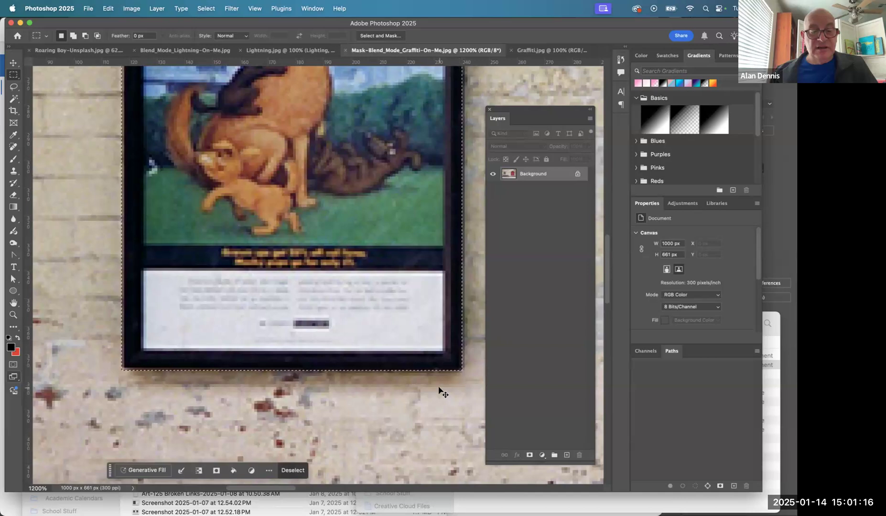
{"action": "key", "text": "super+d"}
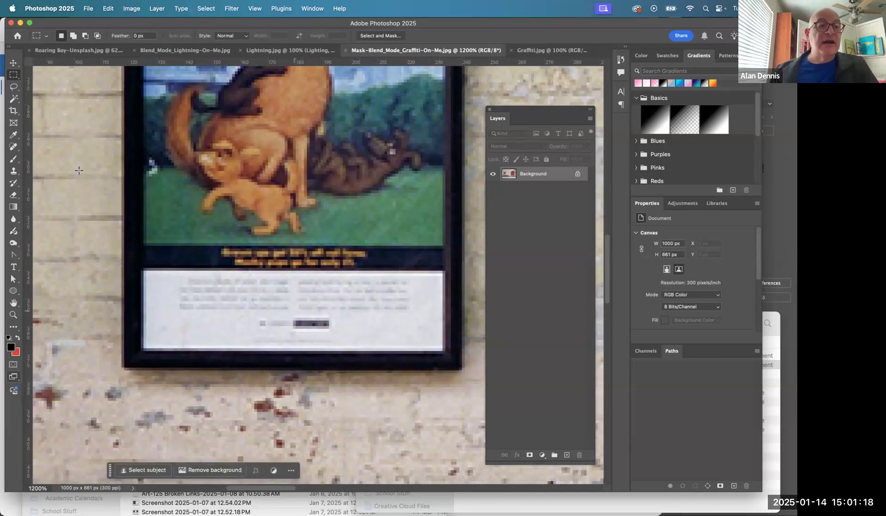
- Select the framed dog poster by outlining the outer corners of its black frame with the Polygonal Lasso tool
{"action": "left_click", "coordinate": [19, 87]}
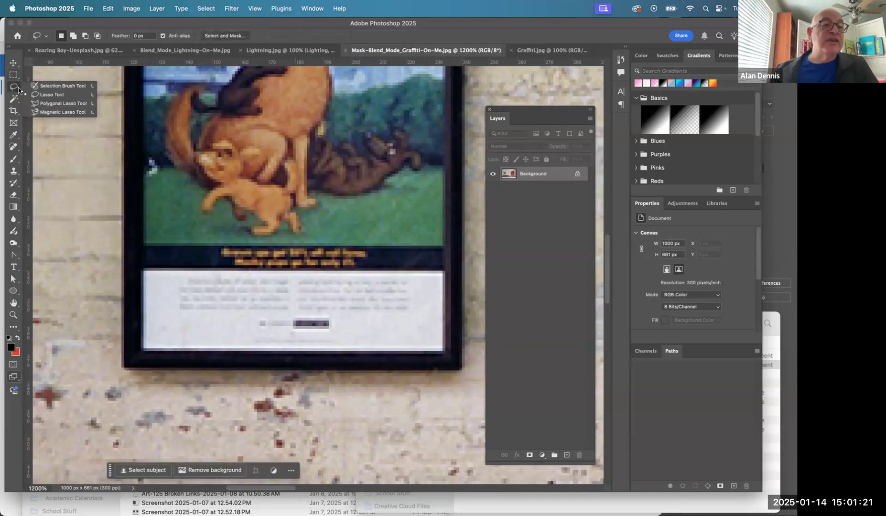
{"action": "left_click", "coordinate": [63, 104]}
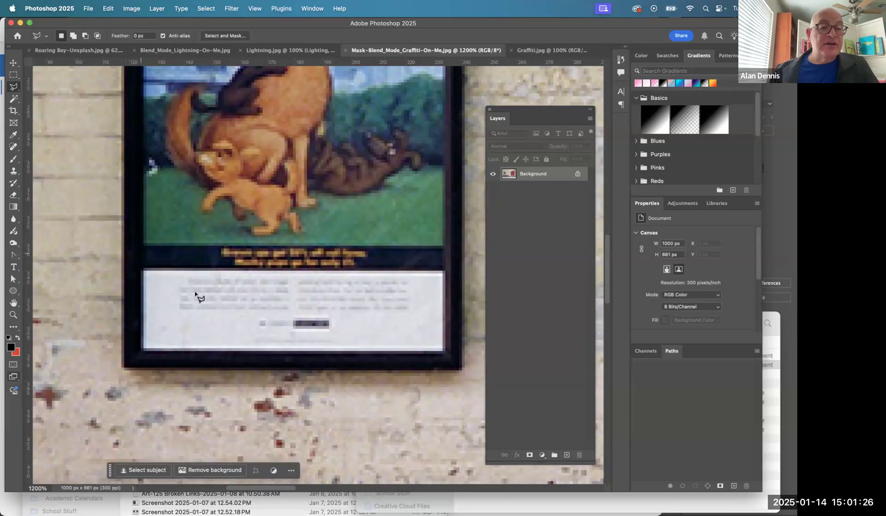
{"action": "left_click", "coordinate": [124, 367]}
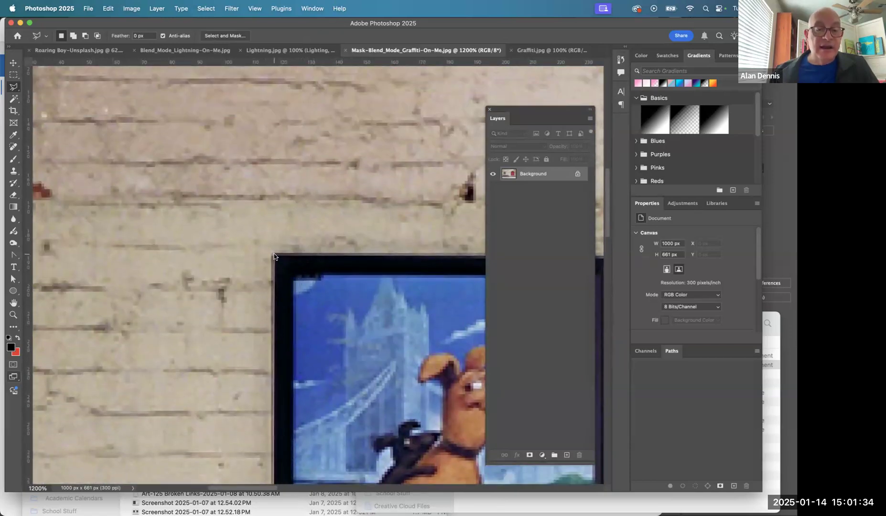
{"action": "left_click", "coordinate": [273, 254]}
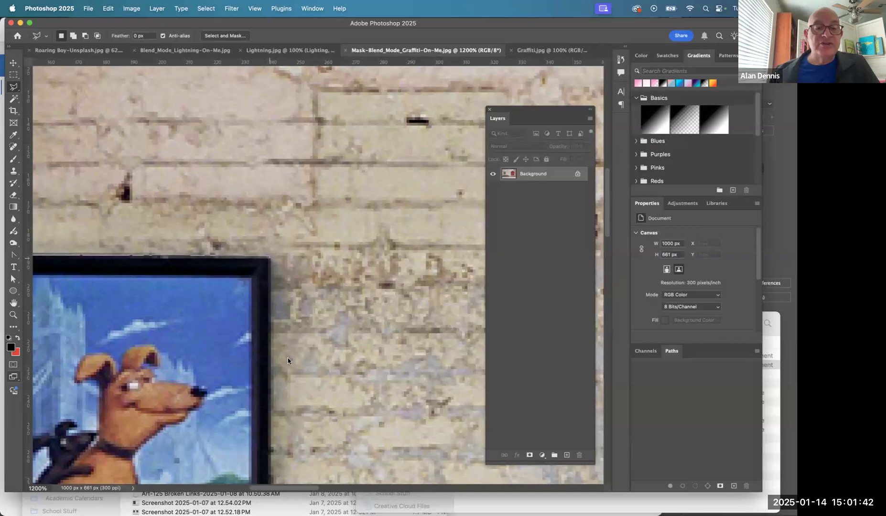
{"action": "scroll", "coordinate": [285, 334], "scroll_direction": "down", "scroll_amount": 10}
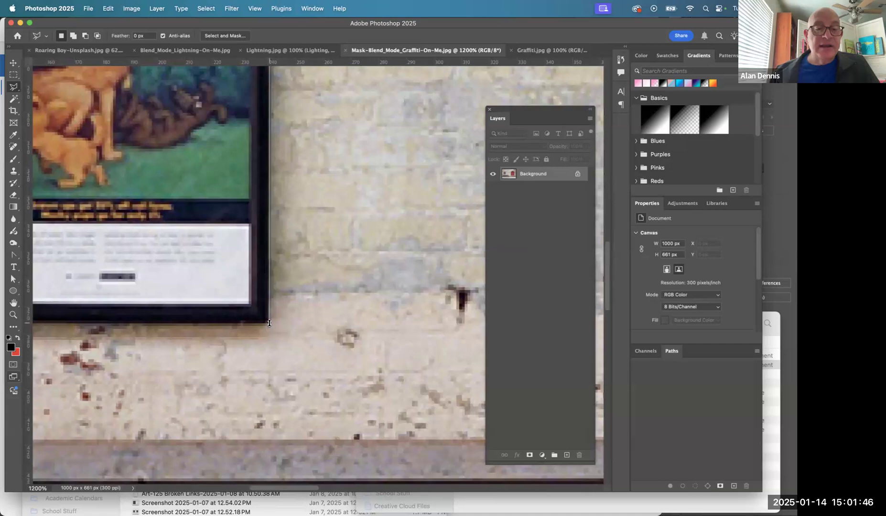
{"action": "left_click", "coordinate": [268, 323]}
{"action": "scroll", "coordinate": [317, 316], "scroll_direction": "left", "scroll_amount": 10}
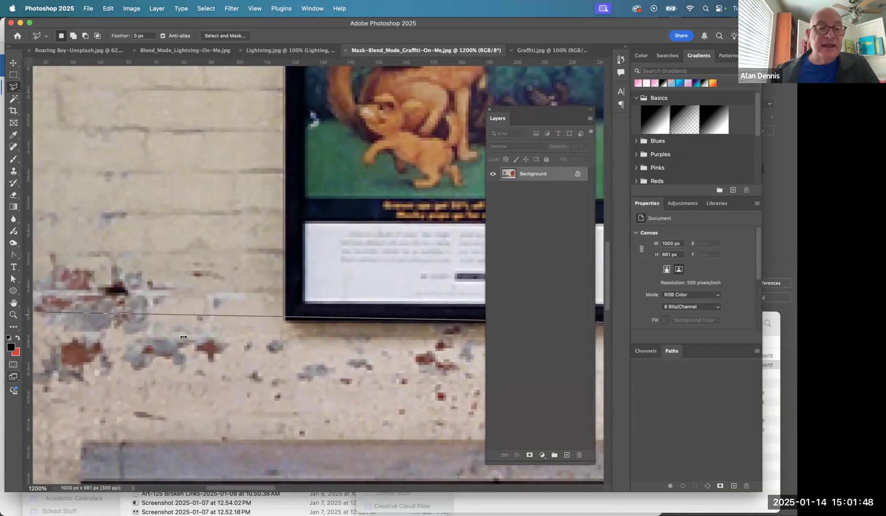
{"action": "double_click", "coordinate": [293, 321]}
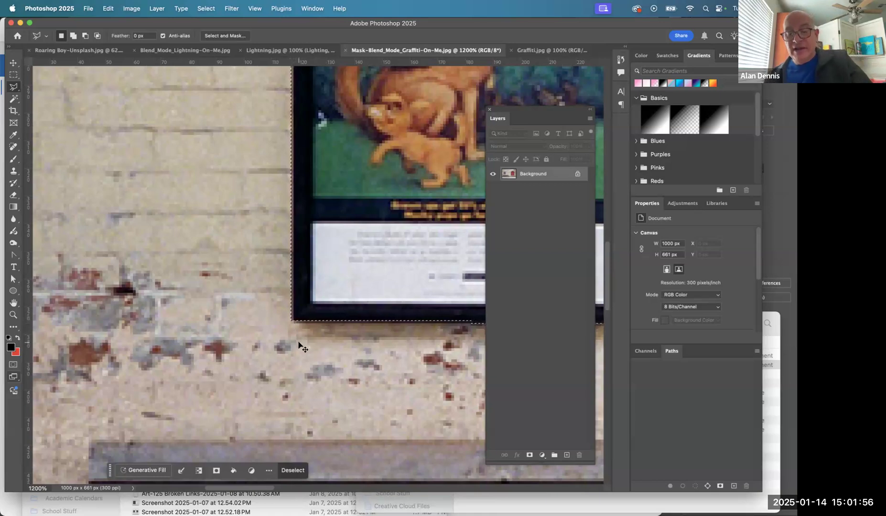
{"action": "key", "text": "super+0"}
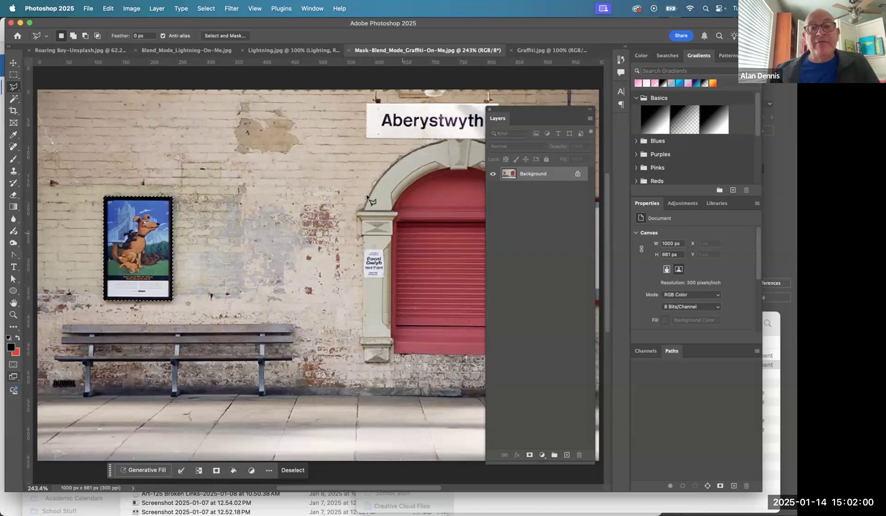
{"action": "left_click_drag", "start_coordinate": [389, 129], "coordinate": [411, 118]}
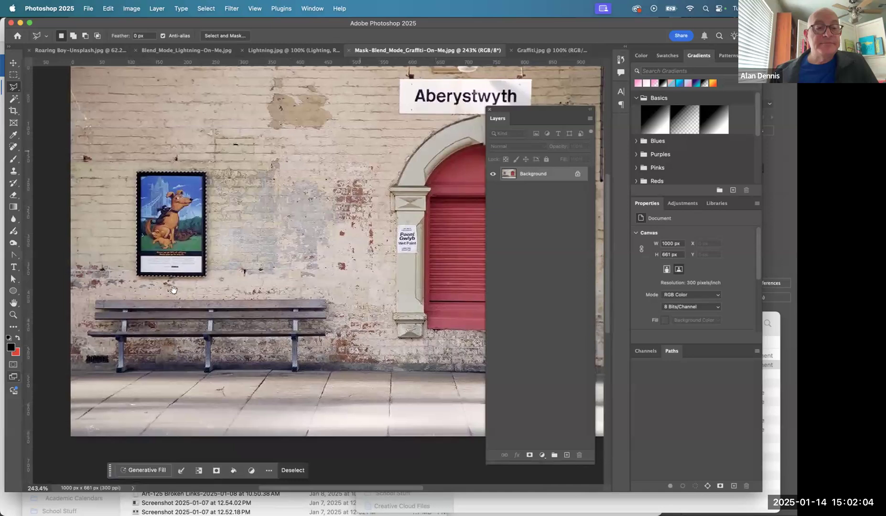
{"action": "mouse_move", "coordinate": [123, 301]}
{"action": "left_mouse_down"}
{"action": "mouse_move", "coordinate": [183, 286]}
{"action": "mouse_move", "coordinate": [159, 276]}
{"action": "mouse_move", "coordinate": [231, 196]}
{"action": "mouse_move", "coordinate": [209, 201]}
{"action": "mouse_move", "coordinate": [175, 165]}
{"action": "mouse_move", "coordinate": [246, 224]}
{"action": "left_mouse_up"}
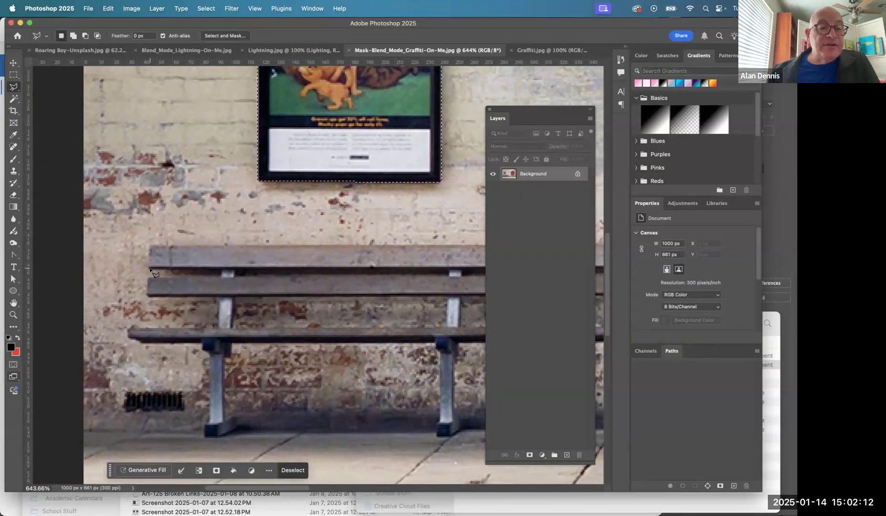
{"action": "left_click", "coordinate": [150, 269]}
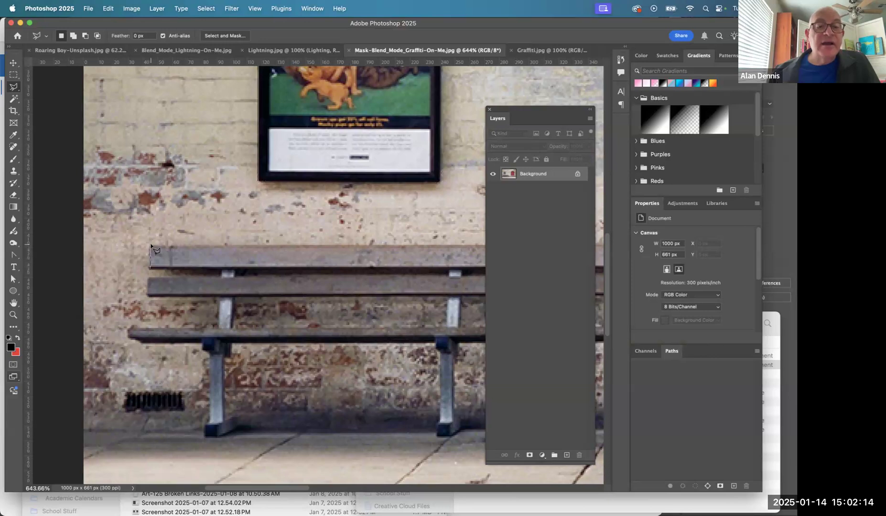
{"action": "left_click", "coordinate": [276, 218]}
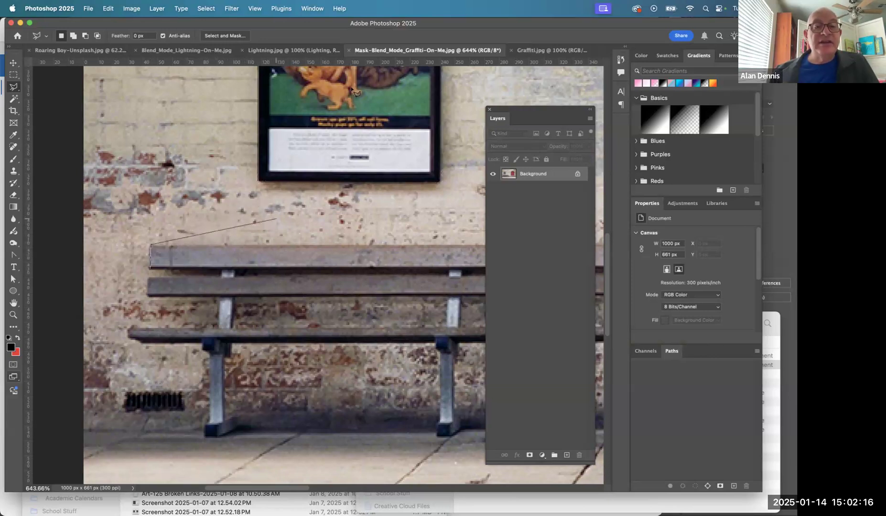
{"action": "left_click", "coordinate": [309, 150]}
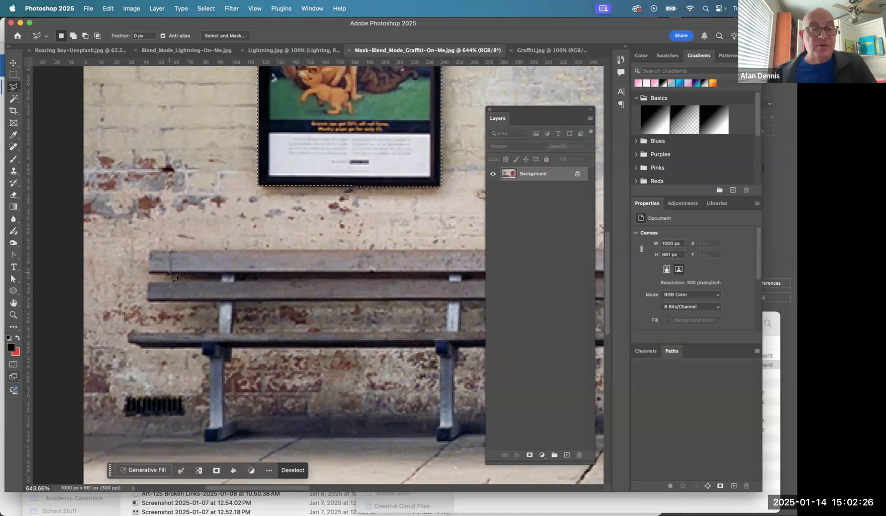
{"action": "key", "text": "shift"}
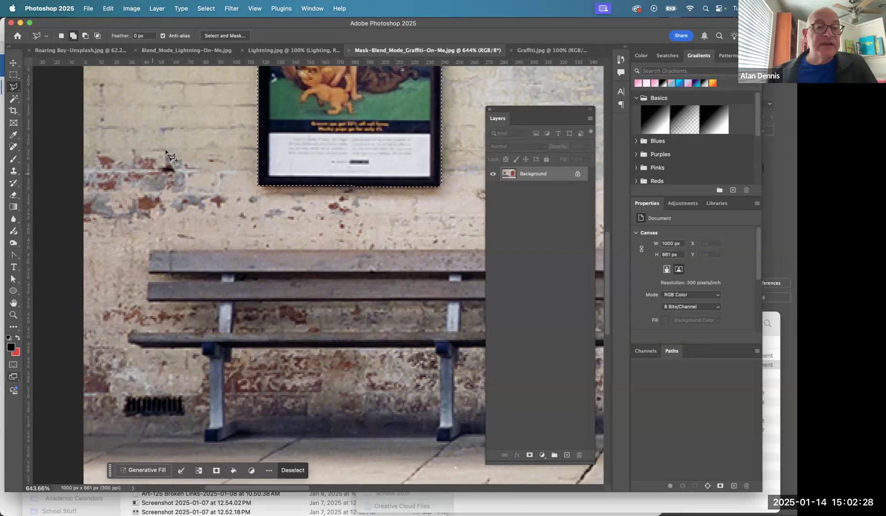
{"action": "left_click", "coordinate": [148, 273]}
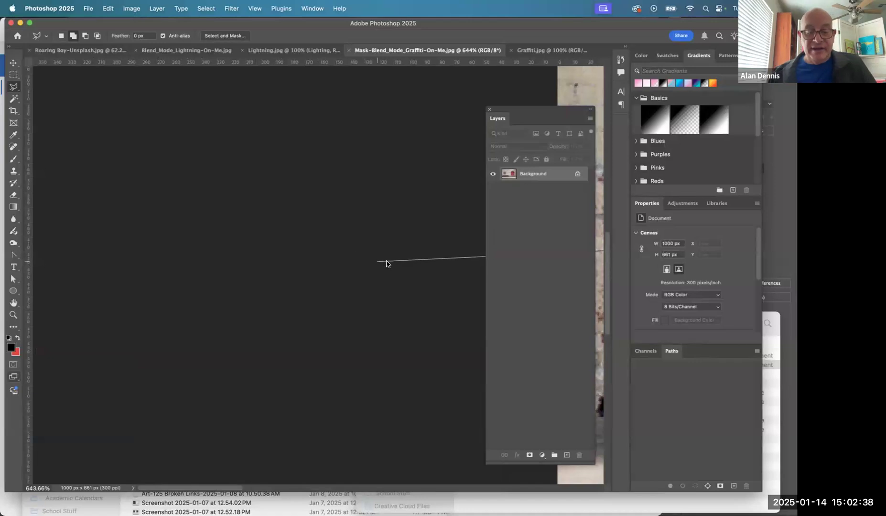
{"action": "key", "text": "space"}
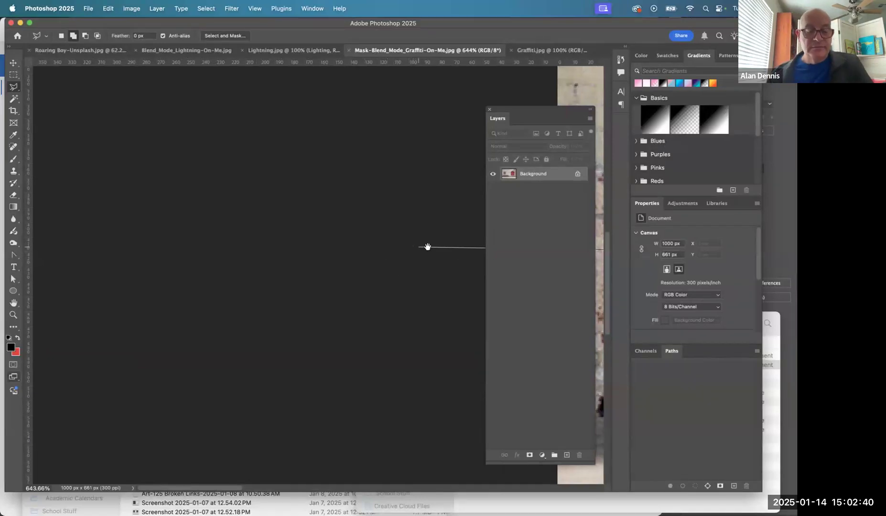
{"action": "key", "text": "super+minus"}
{"action": "mouse_move", "coordinate": [425, 248]}
{"action": "left_mouse_down"}
{"action": "mouse_move", "coordinate": [251, 247]}
{"action": "mouse_move", "coordinate": [115, 227]}
{"action": "left_mouse_up"}
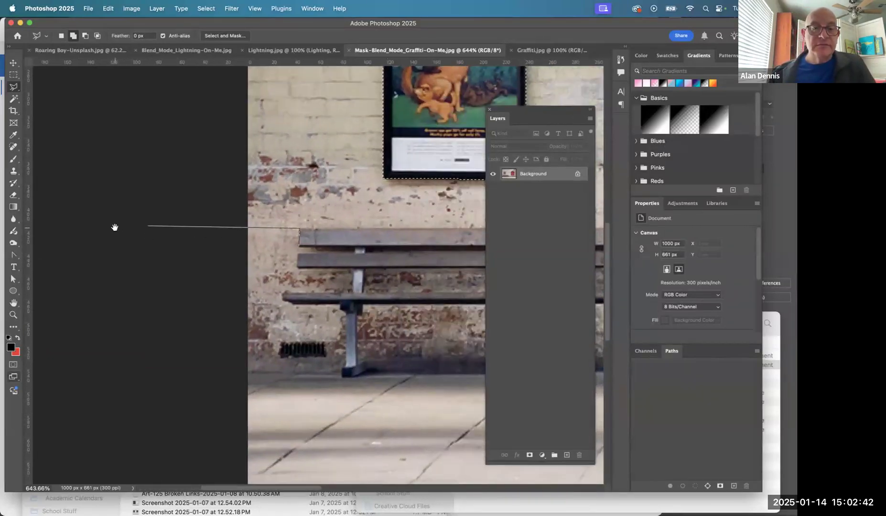
{"action": "left_click_drag", "start_coordinate": [396, 232], "coordinate": [193, 229]}
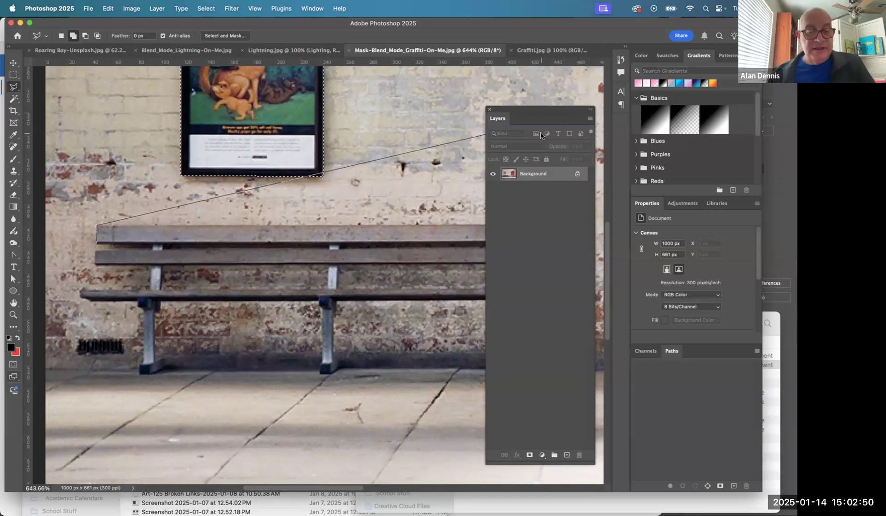
{"action": "key", "text": "Return"}
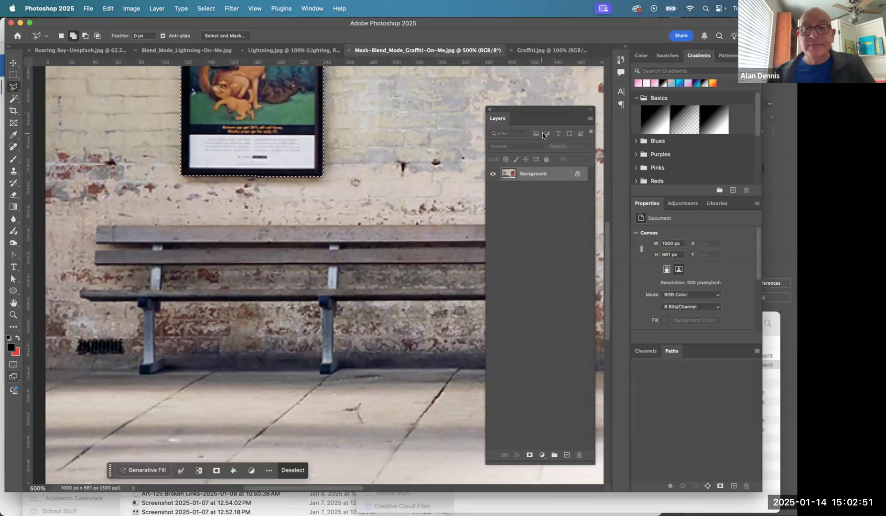
- Collapse the floating Layers panel and add the bench's top backrest slat to the poster selection with the Polygonal Lasso tool
{"action": "left_click", "coordinate": [590, 108]}
{"action": "key", "text": "shift"}
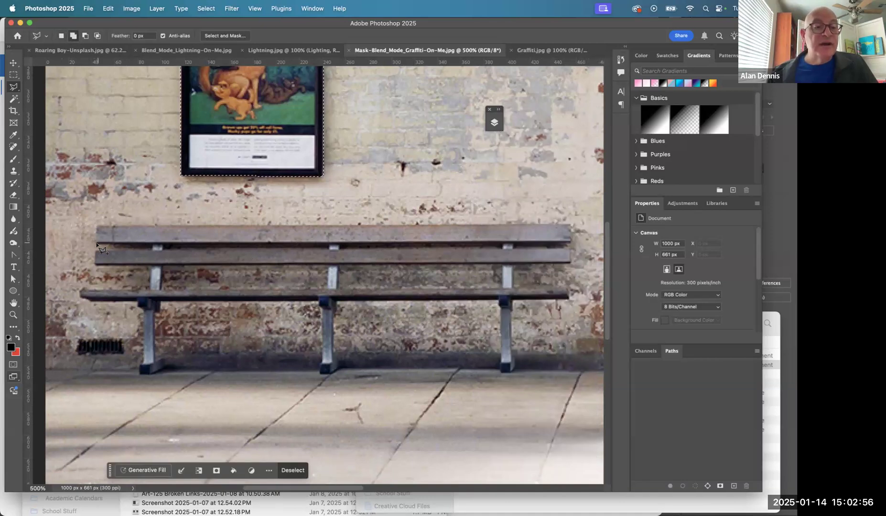
{"action": "left_click", "coordinate": [97, 243]}
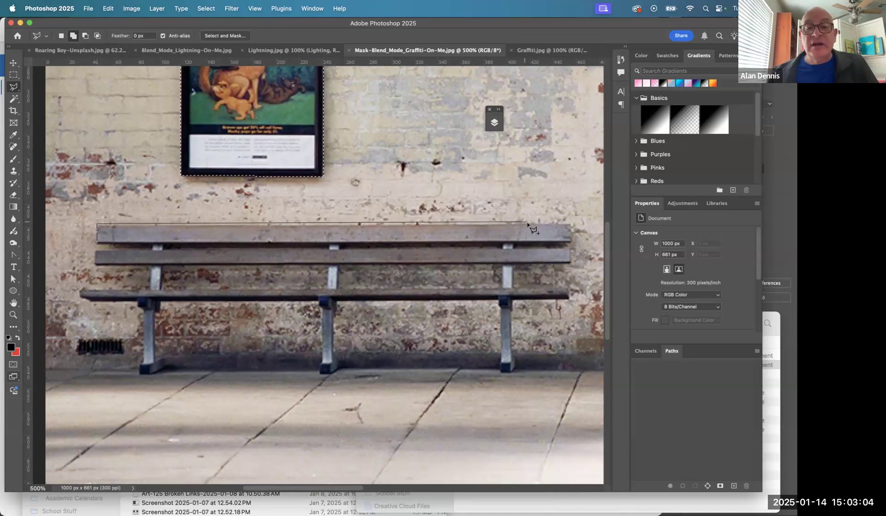
{"action": "left_click", "coordinate": [572, 225]}
{"action": "left_click", "coordinate": [572, 241]}
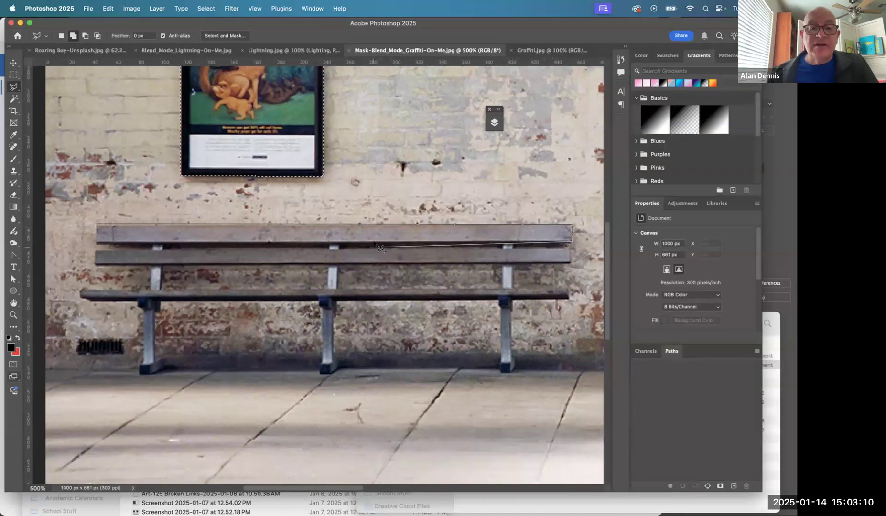
{"action": "double_click", "coordinate": [98, 244]}
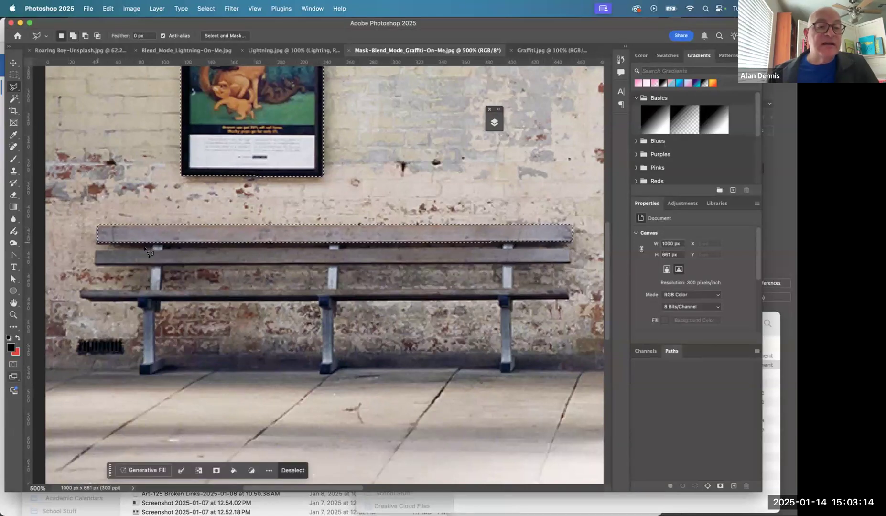
- Add the bench's lower backrest slat to the existing selection by outlining its four corners
{"action": "key", "text": "shift"}
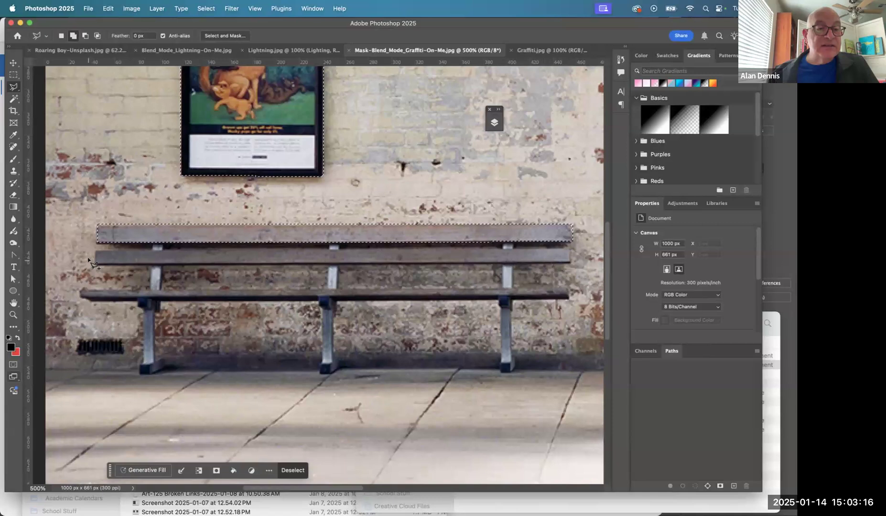
{"action": "left_click", "coordinate": [95, 265], "text": "shift"}
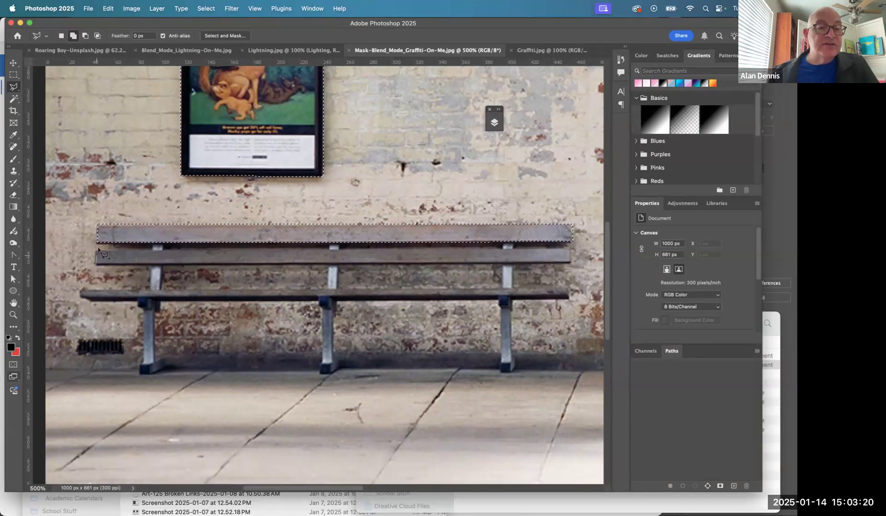
{"action": "left_click", "coordinate": [96, 250]}
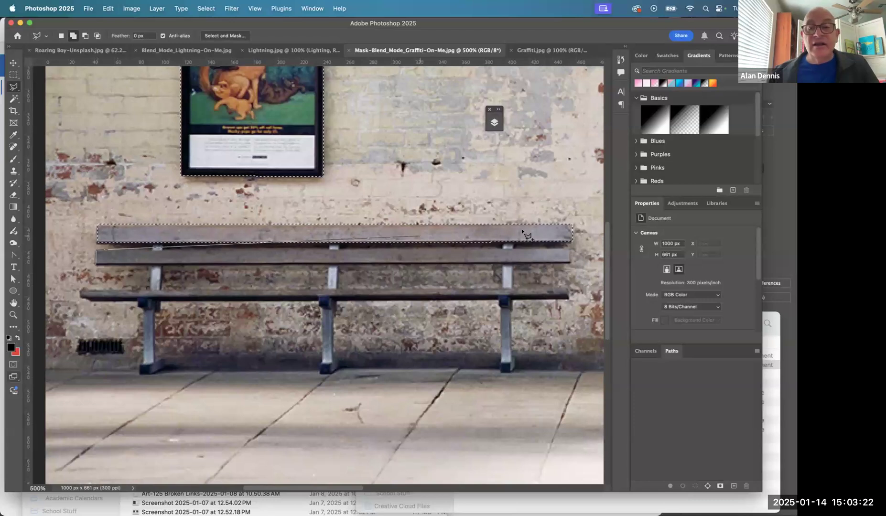
{"action": "left_click", "coordinate": [570, 249]}
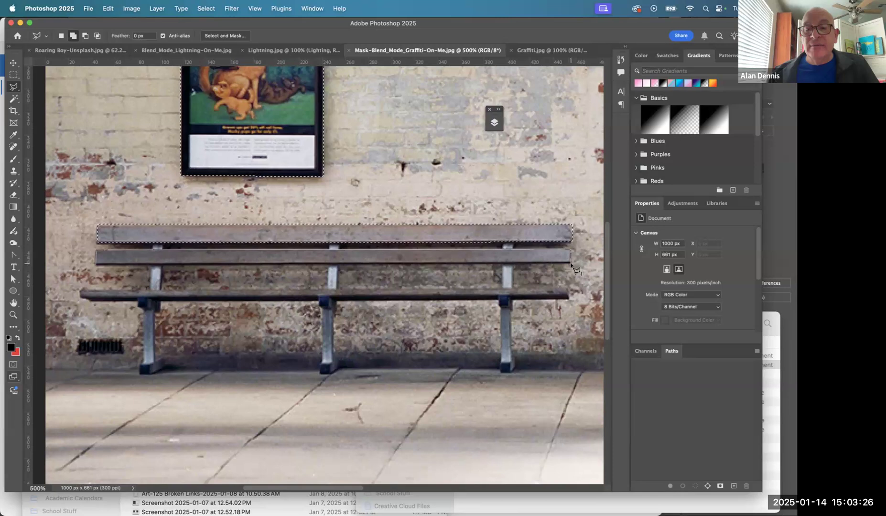
{"action": "left_click", "coordinate": [571, 263]}
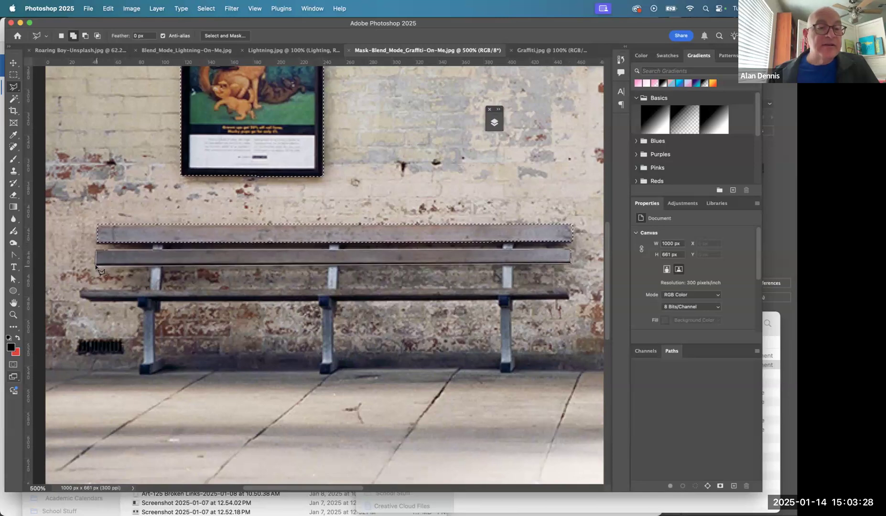
{"action": "double_click", "coordinate": [96, 264]}
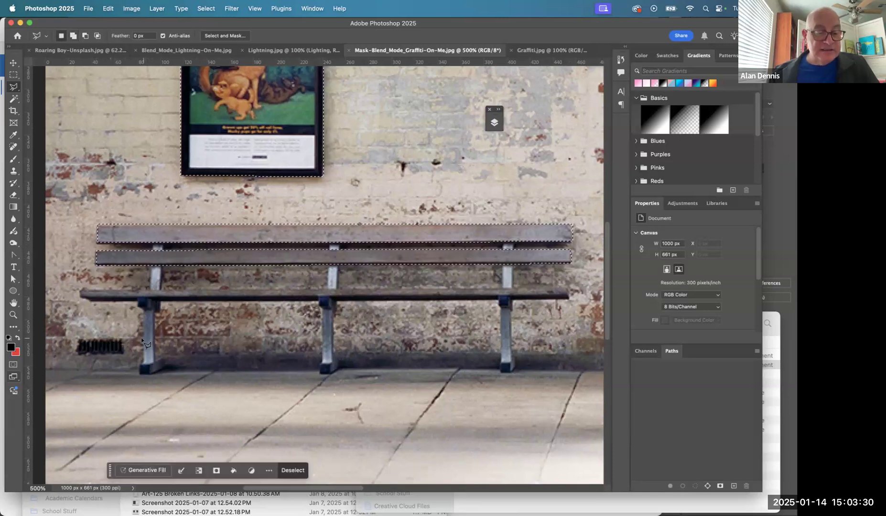
- Add the bench's full-length seat plank to the existing selection with the Polygonal Lasso tool
{"action": "key", "text": "shift"}
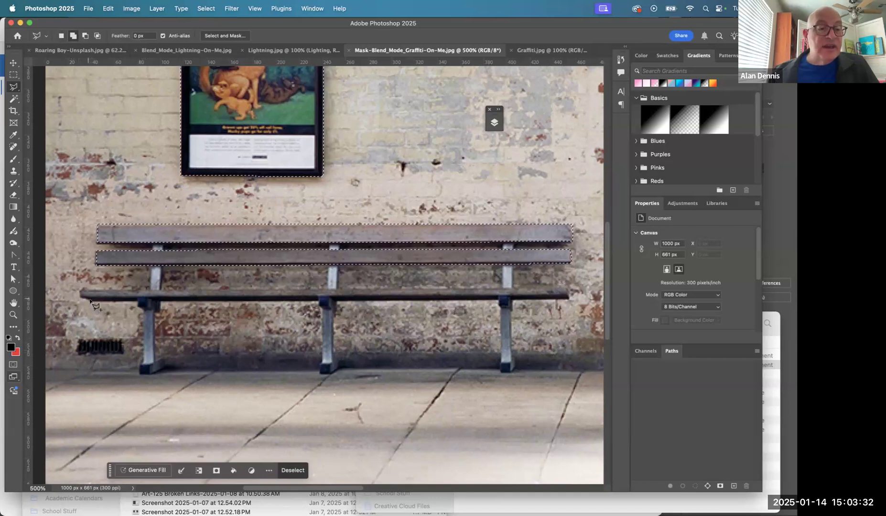
{"action": "left_click", "coordinate": [90, 300]}
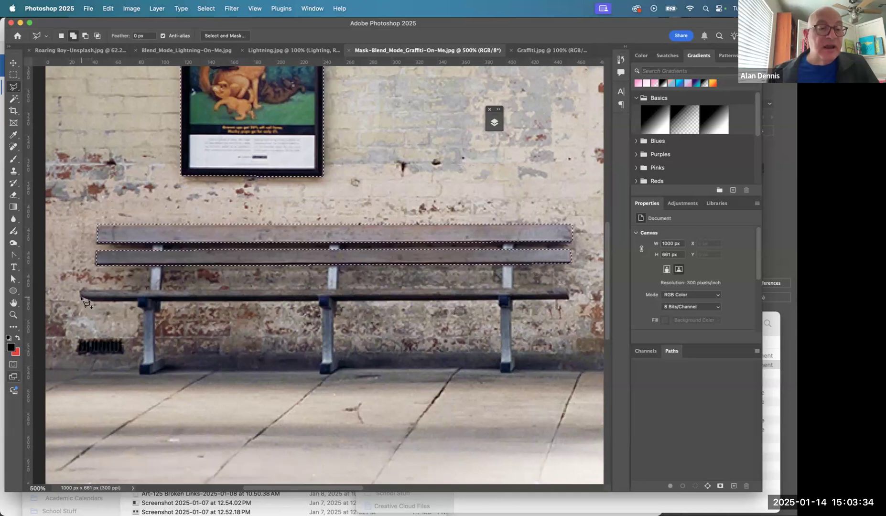
{"action": "left_click", "coordinate": [80, 291]}
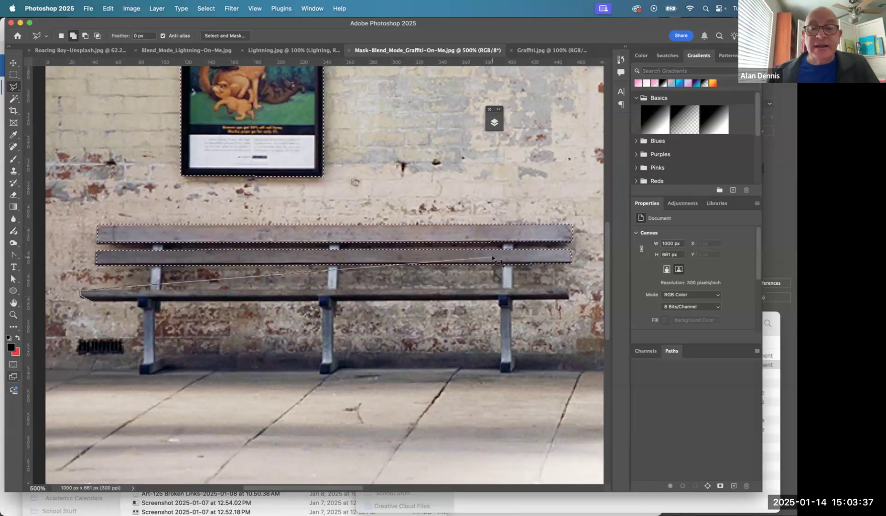
{"action": "left_click", "coordinate": [569, 288]}
{"action": "left_click", "coordinate": [568, 299]}
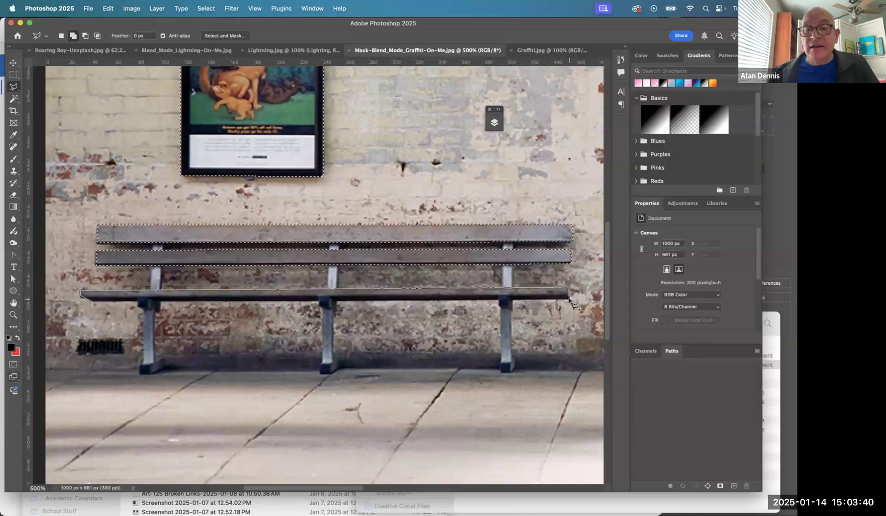
{"action": "double_click", "coordinate": [92, 302]}
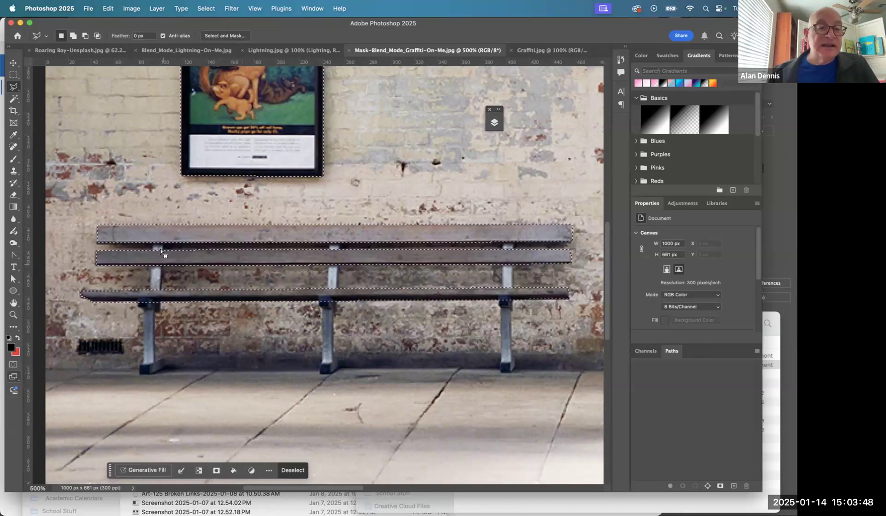
{"action": "key", "text": "shift"}
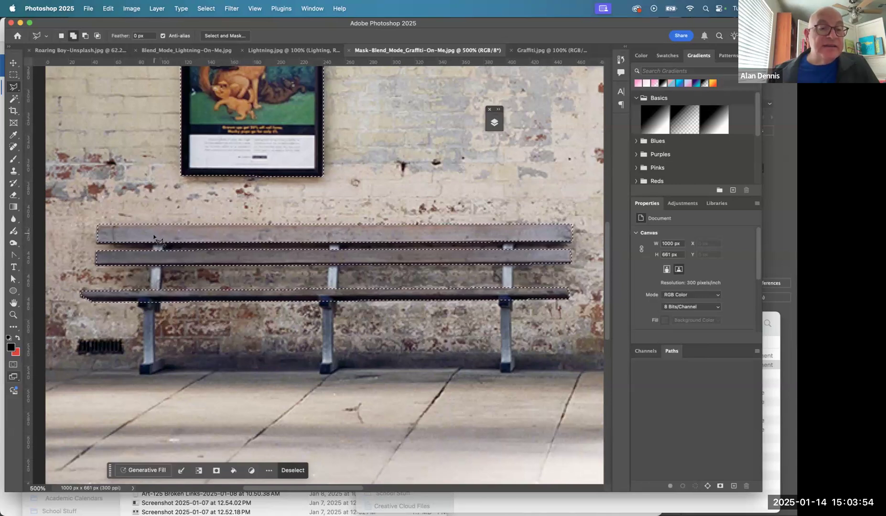
- Add the bench's left backrest support, between the top slat and the seat, to the existing selection with the Polygonal Lasso tool
{"action": "key", "text": "super+shift+i"}
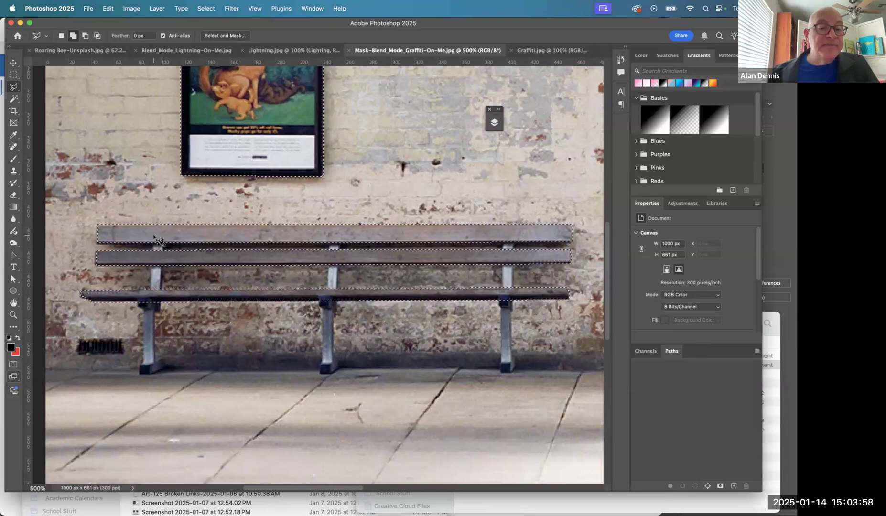
{"action": "left_click", "coordinate": [153, 235]}
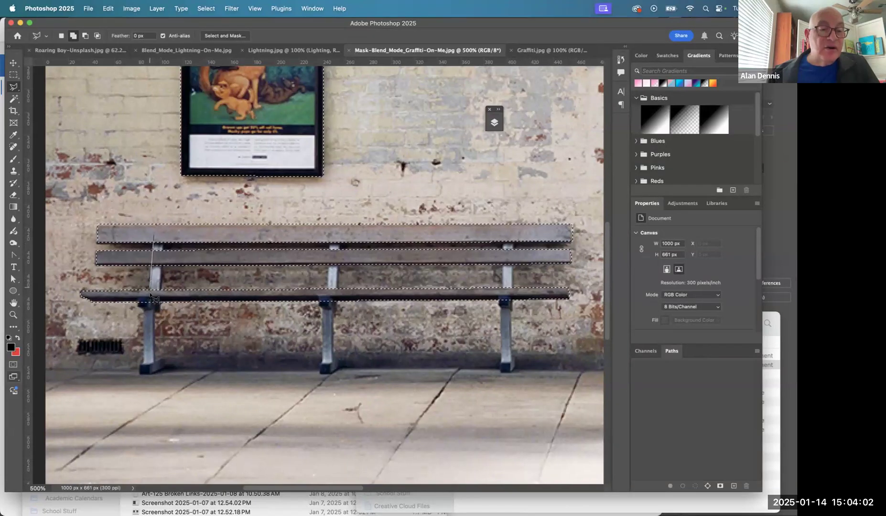
{"action": "left_click", "coordinate": [151, 292]}
{"action": "left_click", "coordinate": [158, 293]}
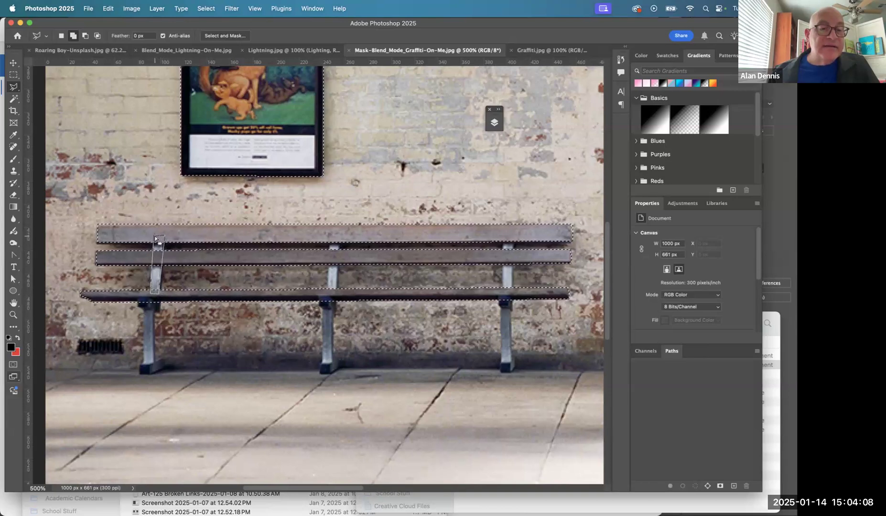
{"action": "left_click", "coordinate": [157, 237]}
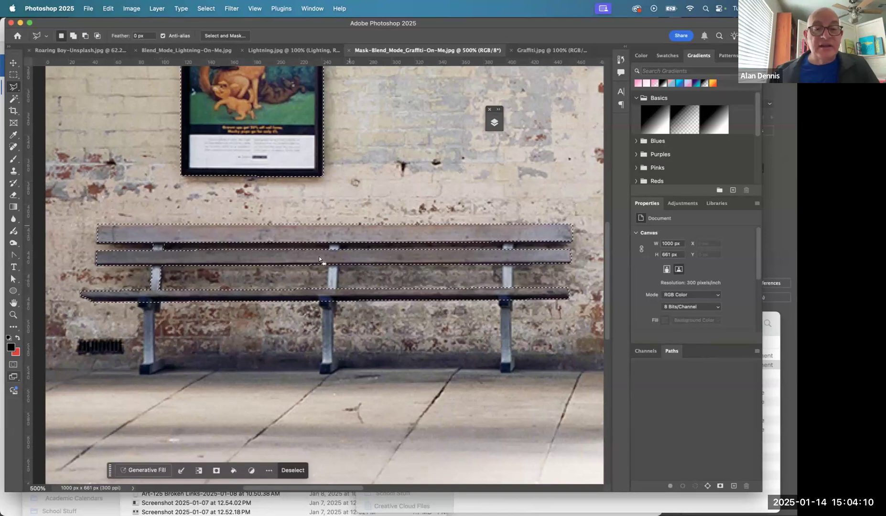
- Add the bench's middle and right backrest supports to the existing selection by outlining each one down to the seat
{"action": "key", "text": "shift"}
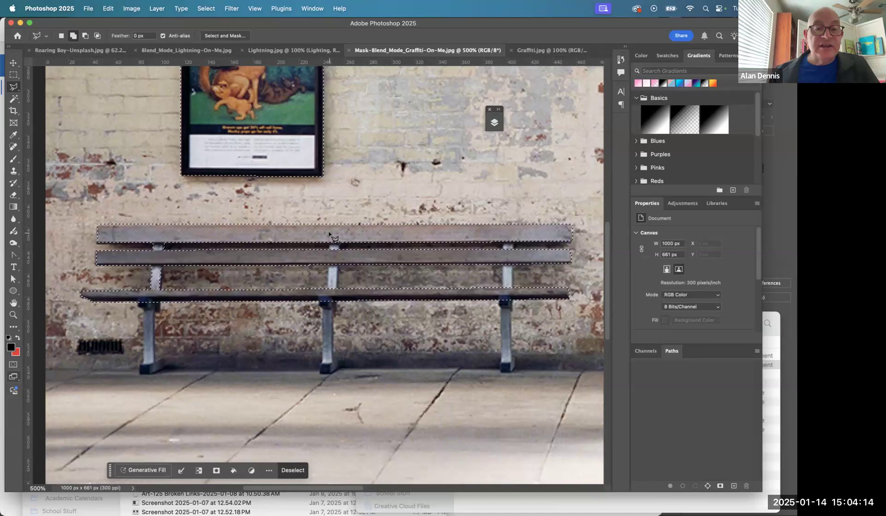
{"action": "left_click", "coordinate": [329, 234]}
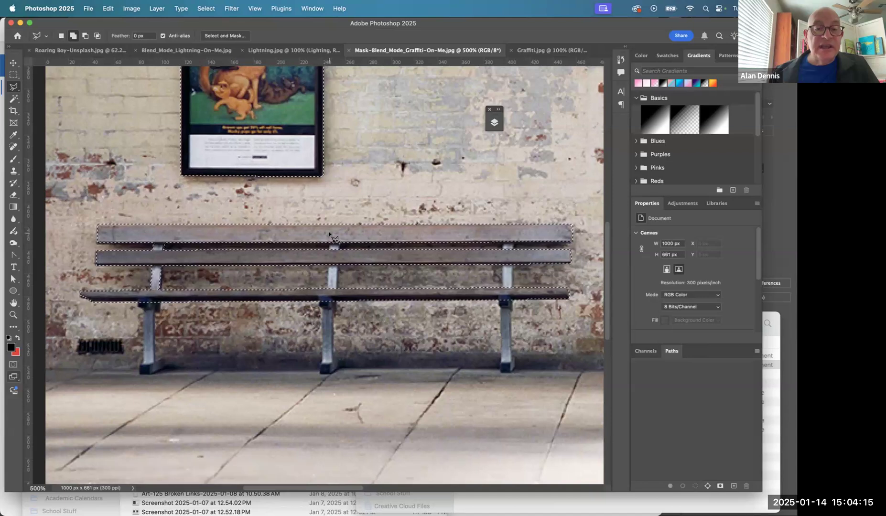
{"action": "left_click", "coordinate": [328, 292]}
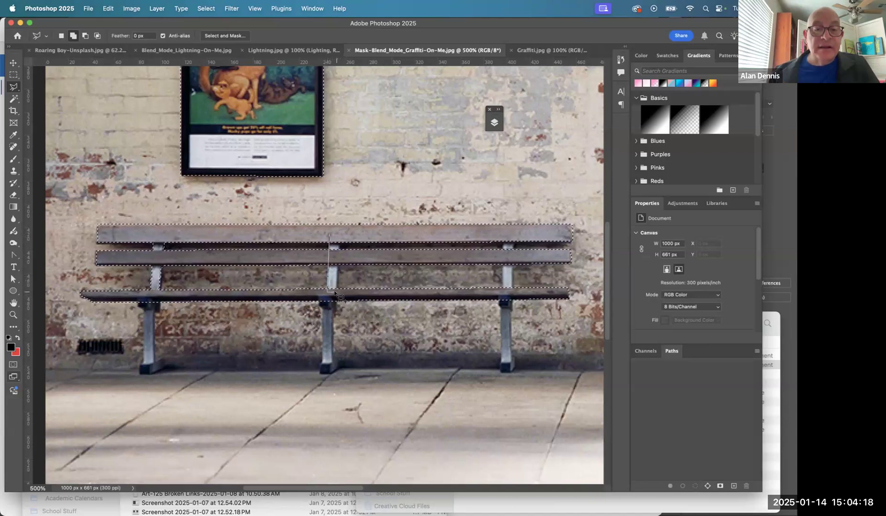
{"action": "left_click", "coordinate": [335, 292]}
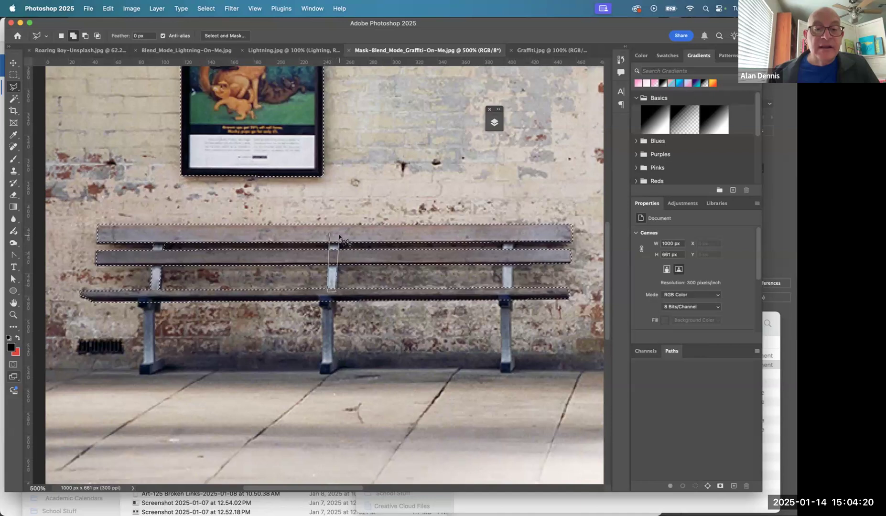
{"action": "left_click", "coordinate": [333, 236]}
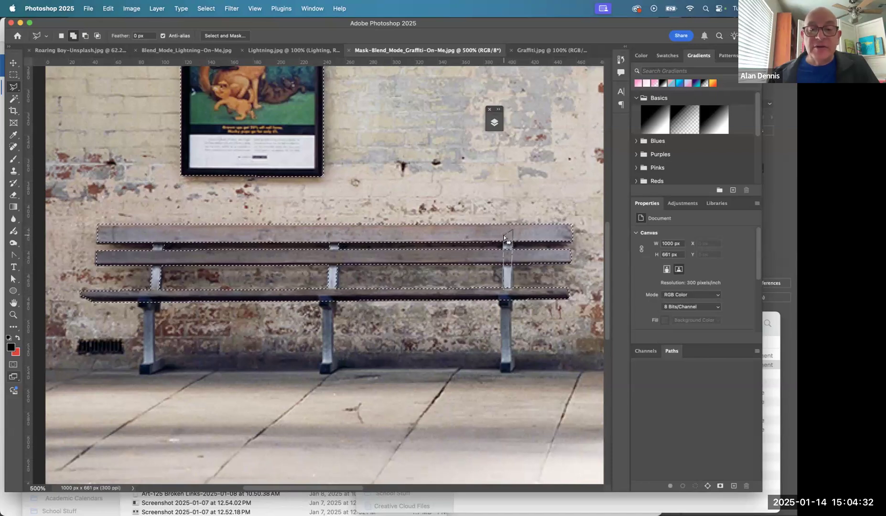
{"action": "left_click", "coordinate": [504, 237]}
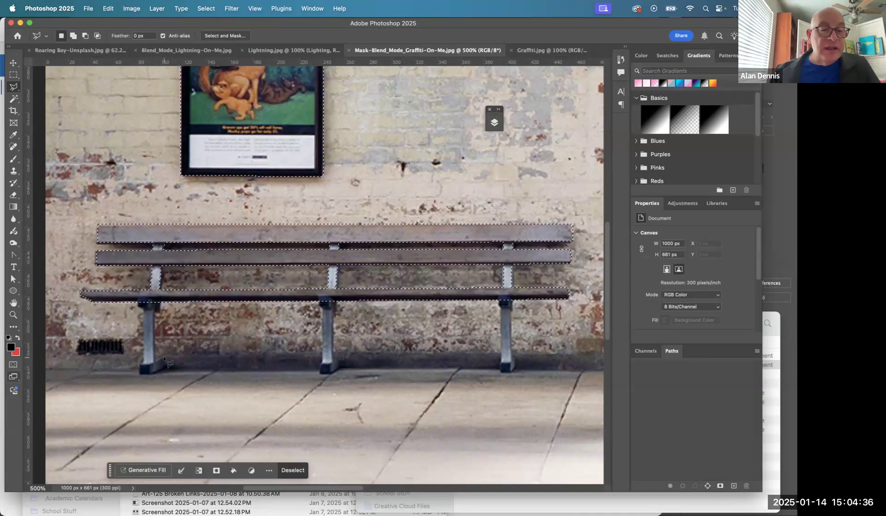
- Add the bench's left leg to the selection, outlining it from the foot up to the seat
{"action": "key", "text": "shift"}
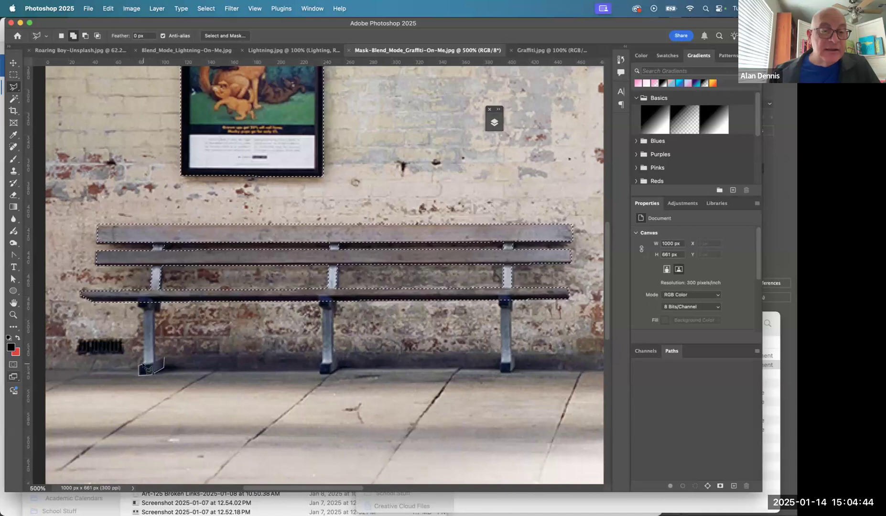
{"action": "left_click", "coordinate": [139, 297]}
{"action": "left_click", "coordinate": [160, 296]}
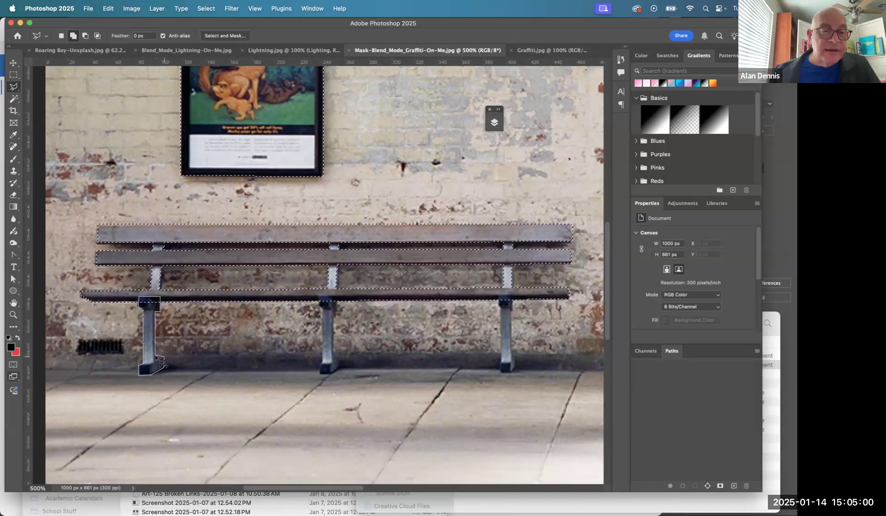
{"action": "double_click", "coordinate": [163, 365]}
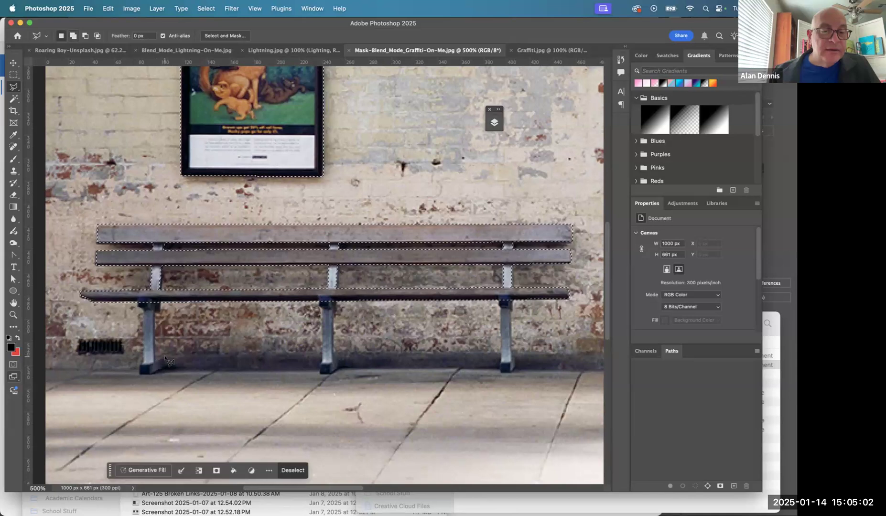
- Add the bench's middle leg and its foot to the existing selection with the Polygonal Lasso tool
{"action": "key", "text": "shift"}
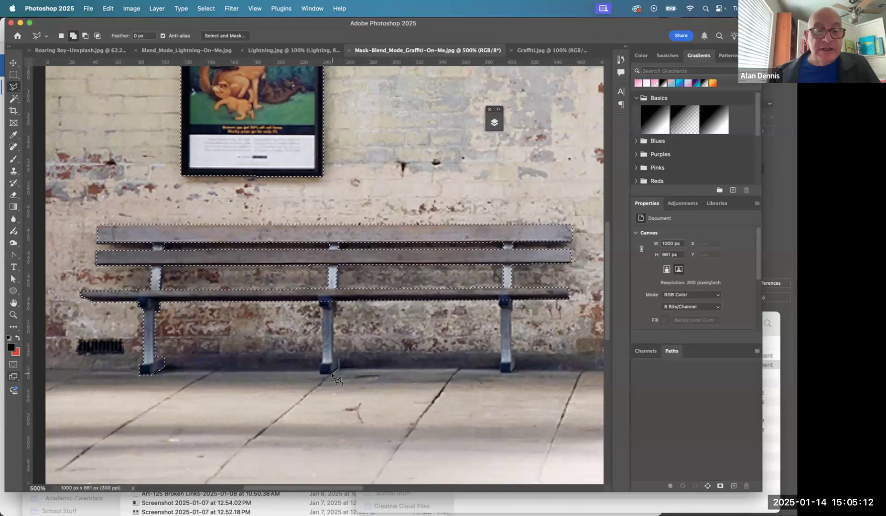
{"action": "left_click", "coordinate": [320, 373]}
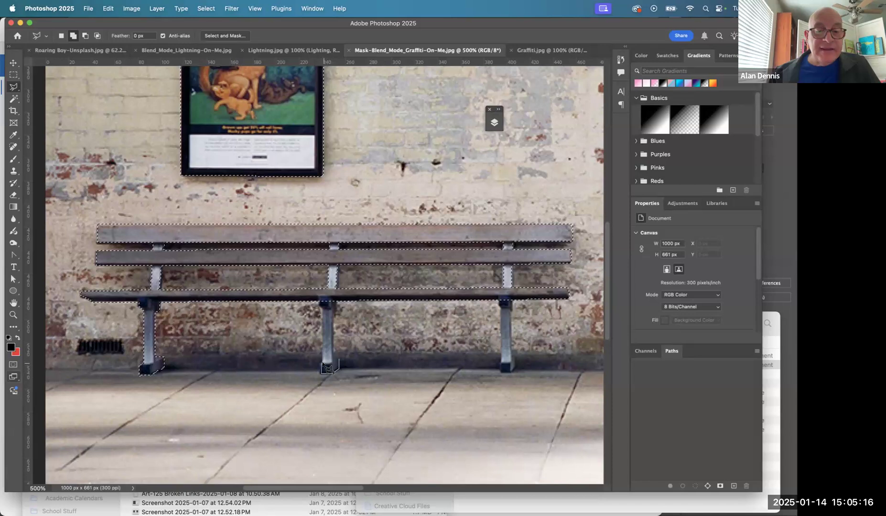
{"action": "left_click", "coordinate": [319, 295]}
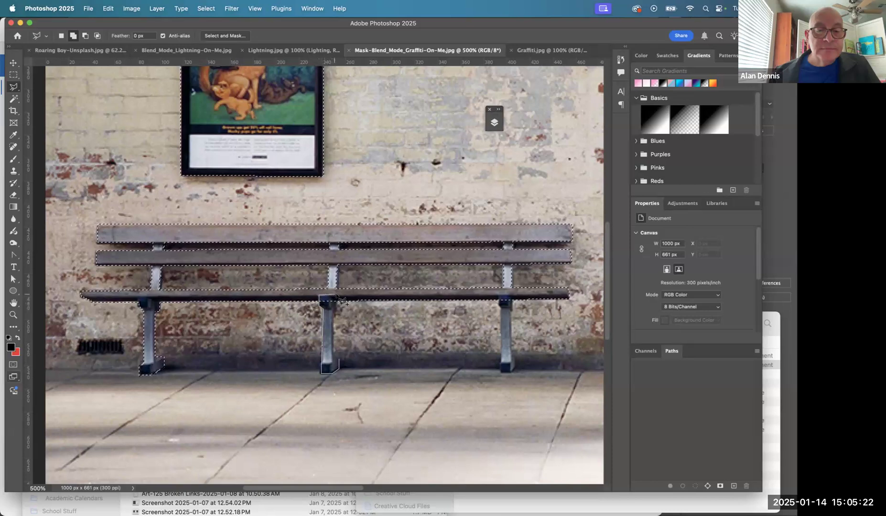
{"action": "left_click", "coordinate": [337, 295]}
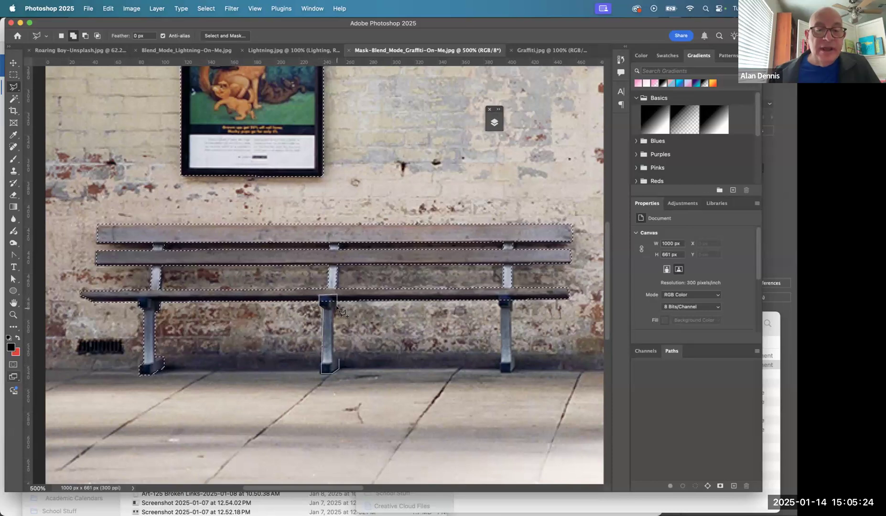
{"action": "double_click", "coordinate": [340, 360]}
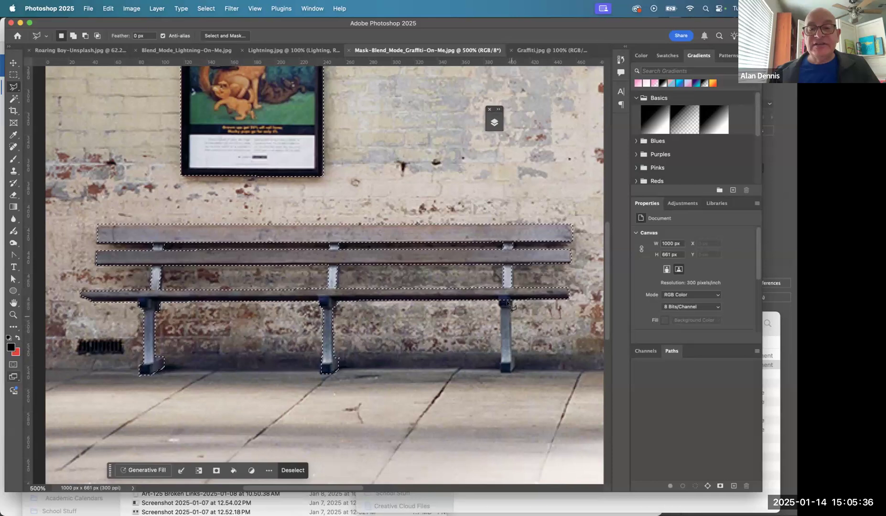
- Add the bench's right leg to the selection by outlining it between the seat and the pavement
{"action": "key", "text": "shift"}
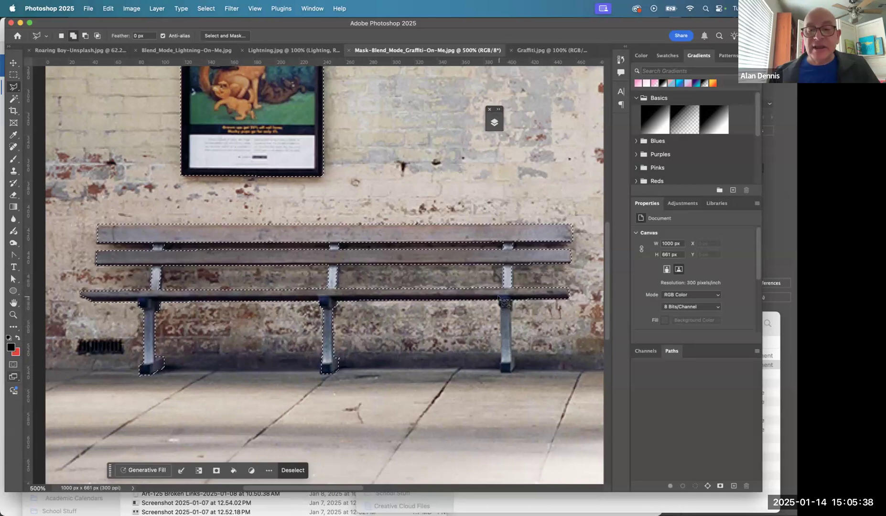
{"action": "left_click", "coordinate": [498, 296]}
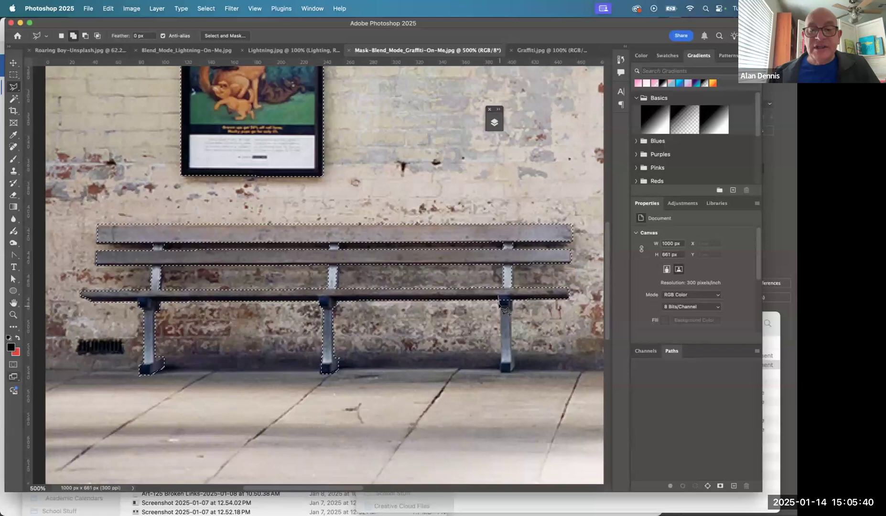
{"action": "left_click", "coordinate": [514, 358]}
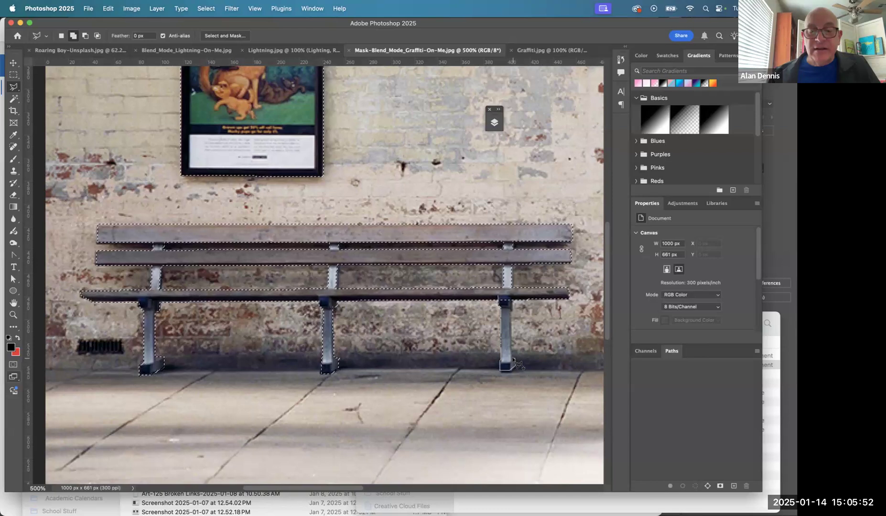
{"action": "left_click", "coordinate": [511, 301]}
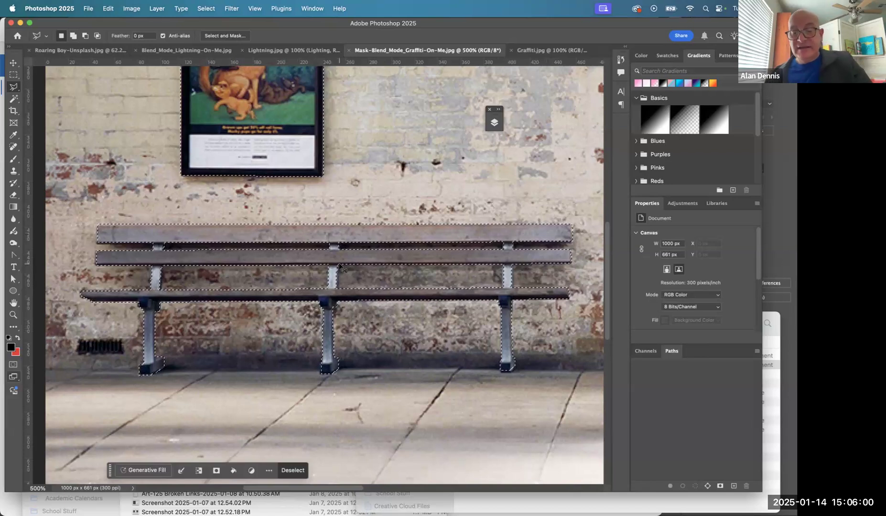
- Switch to Adobe Acrobat to review the instructions on selecting, inverting and saving the wall selection, and return to Photoshop
{"action": "key", "text": "super+0"}
{"action": "key", "text": "super+Tab"}
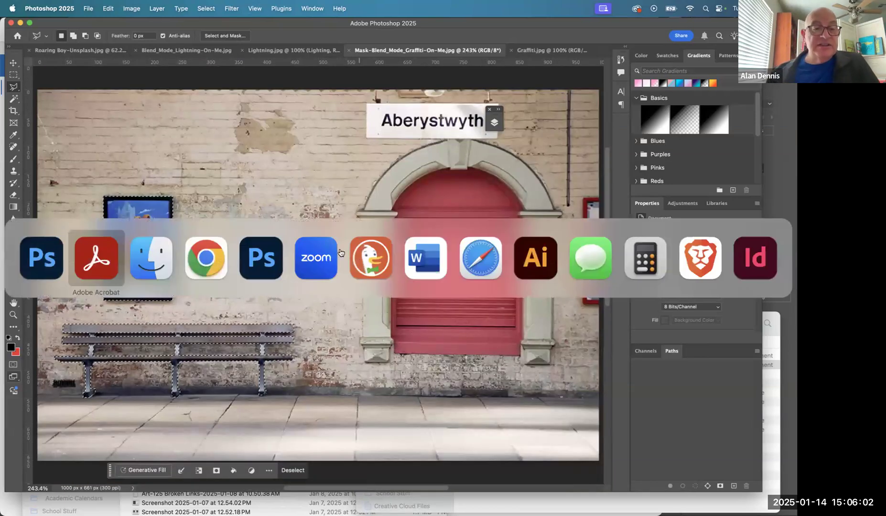
{"action": "left_click", "coordinate": [103, 247]}
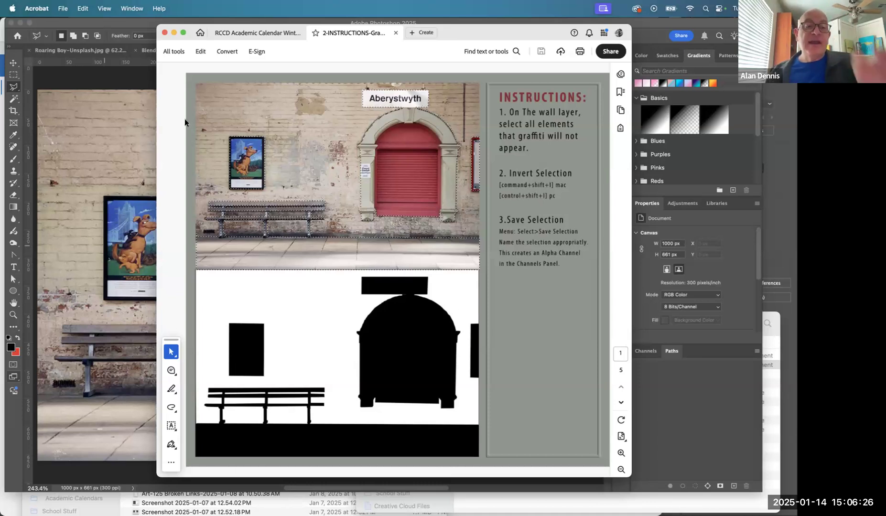
{"action": "left_click", "coordinate": [128, 80]}
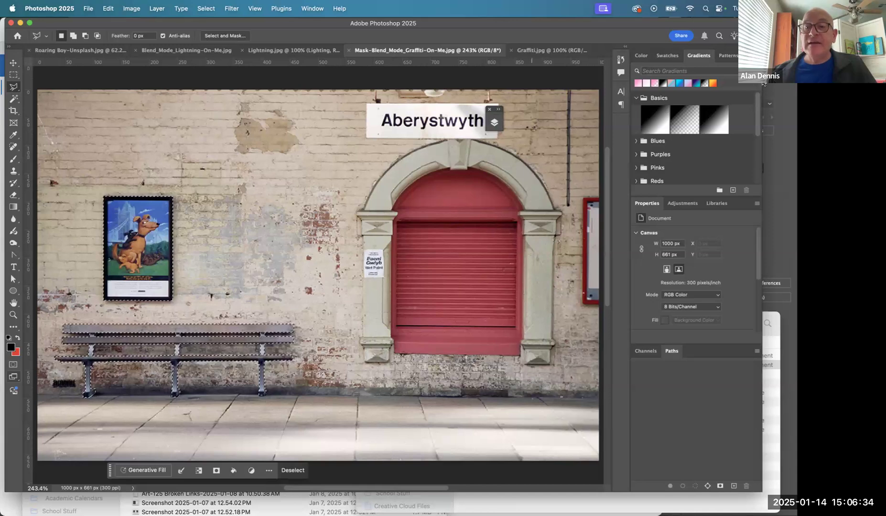
- Expand the floating Layers panel and convert the Background into a regular layer named "Station Scene"
{"action": "left_click", "coordinate": [496, 115]}
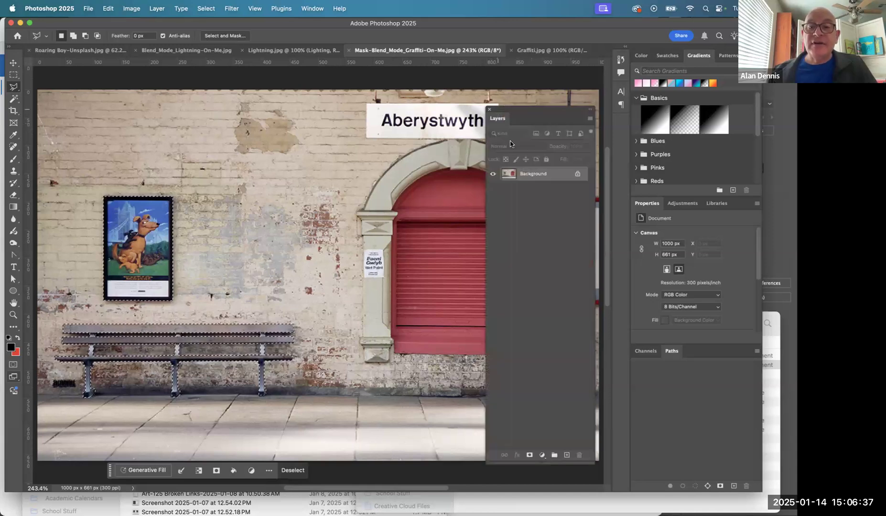
{"action": "double_click", "coordinate": [533, 174]}
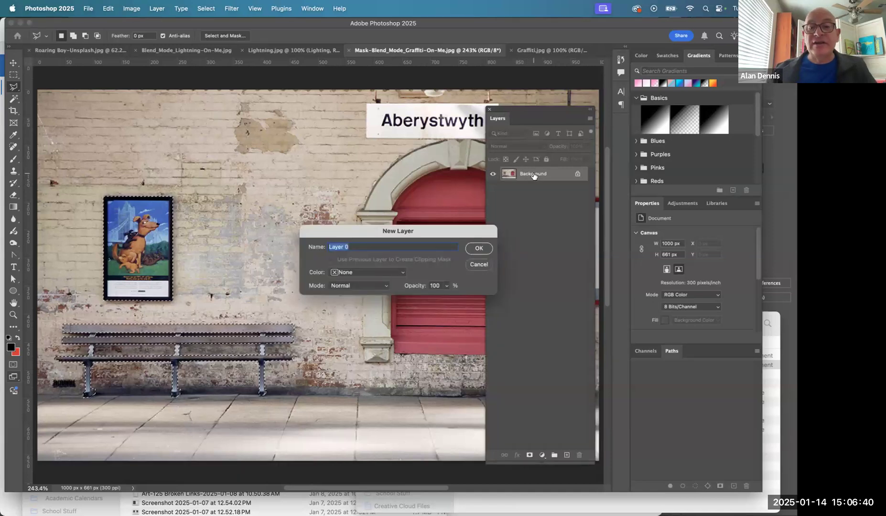
{"action": "type", "text": "St"}
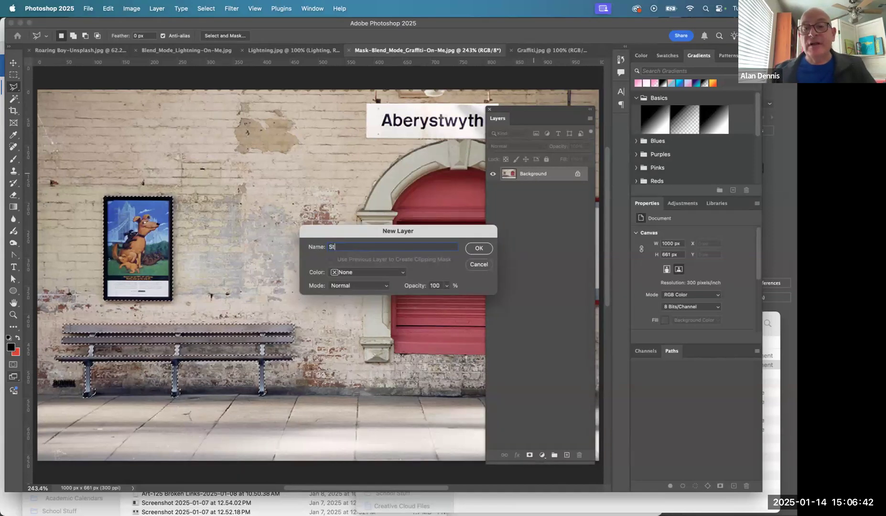
{"action": "type", "text": "ation Scene"}
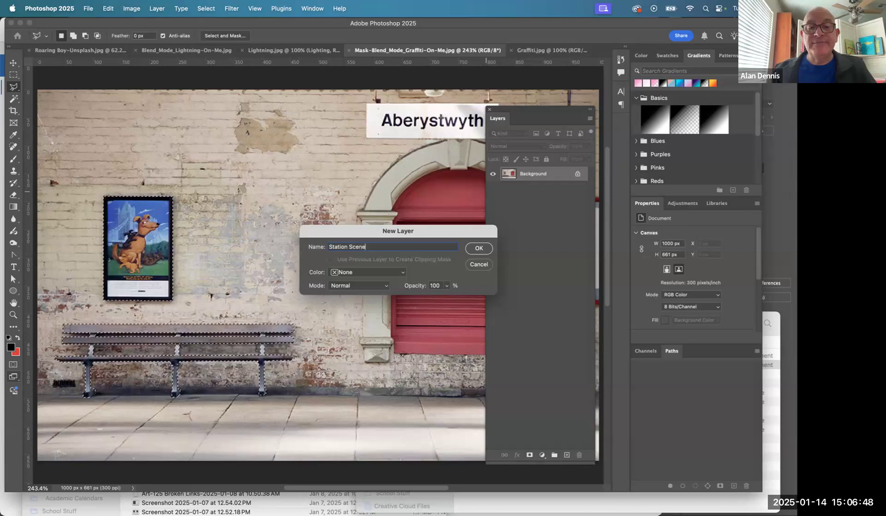
{"action": "key", "text": "Return"}
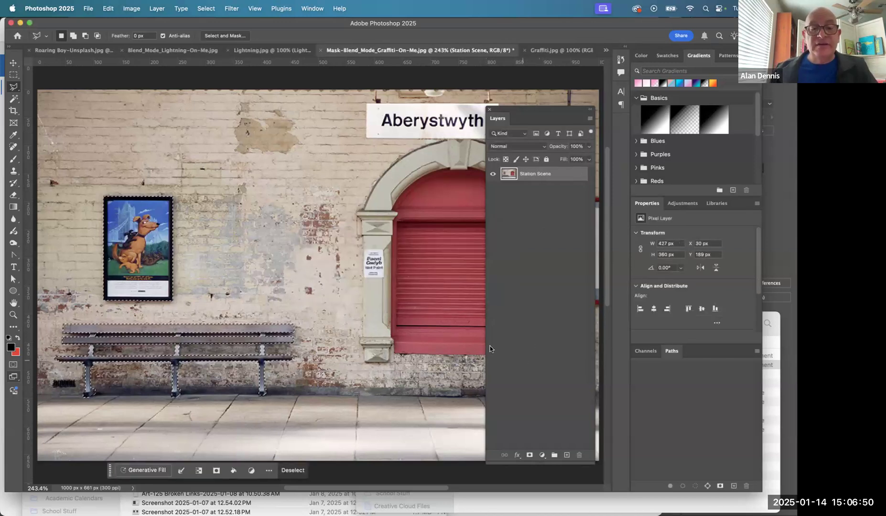
- Mask the Station Scene layer with the current selection, undo that, and mask it with the inverted selection instead
{"action": "left_click", "coordinate": [529, 455]}
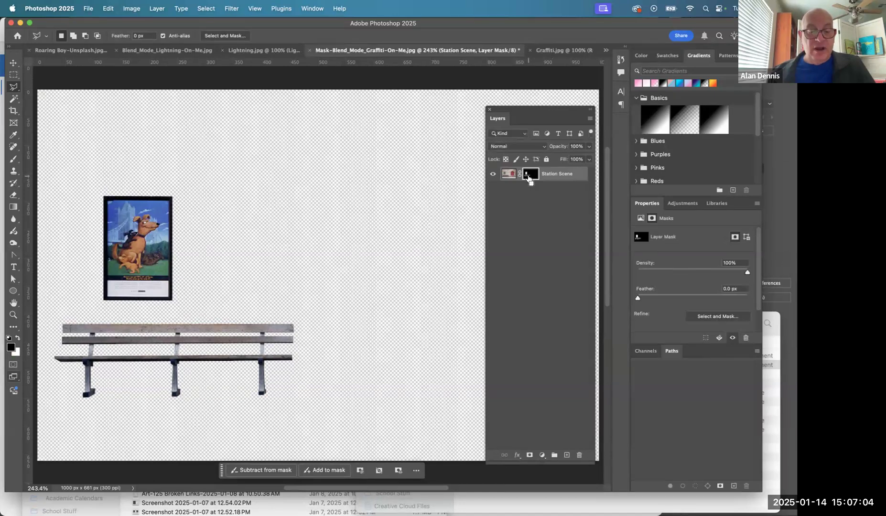
{"action": "key", "text": "super+z"}
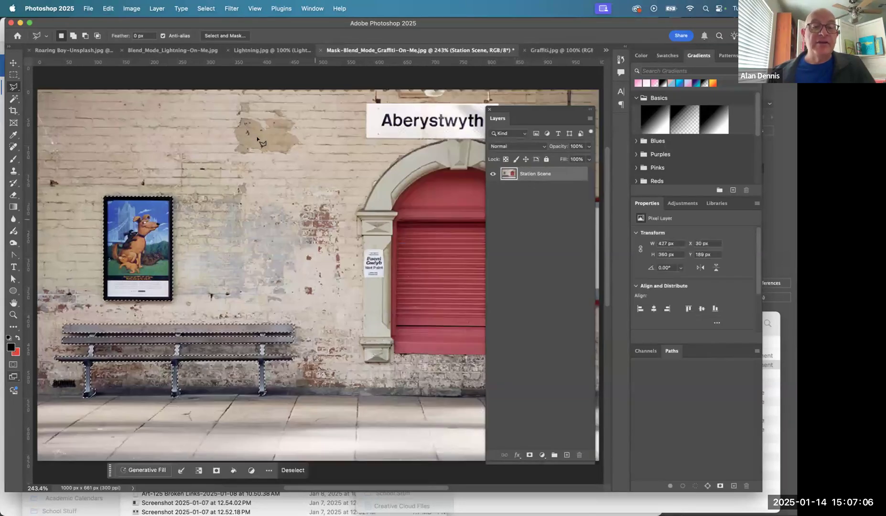
{"action": "left_click", "coordinate": [208, 9]}
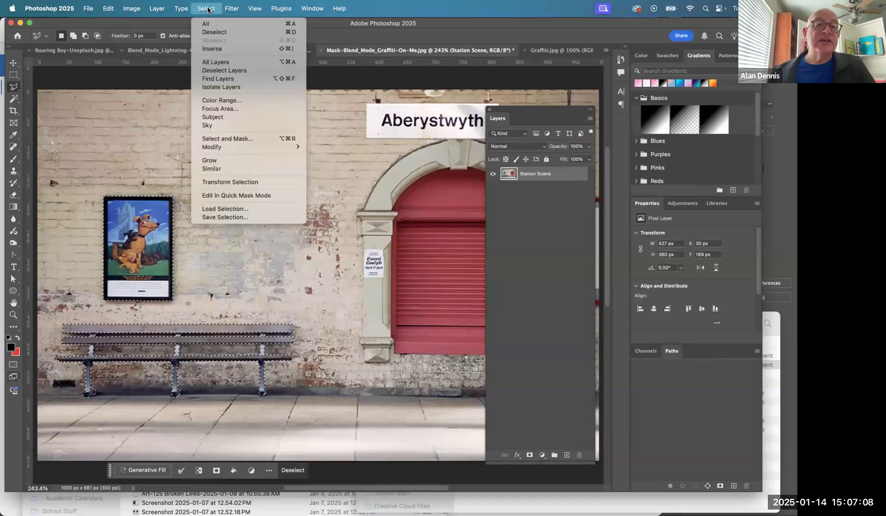
{"action": "left_click", "coordinate": [212, 48]}
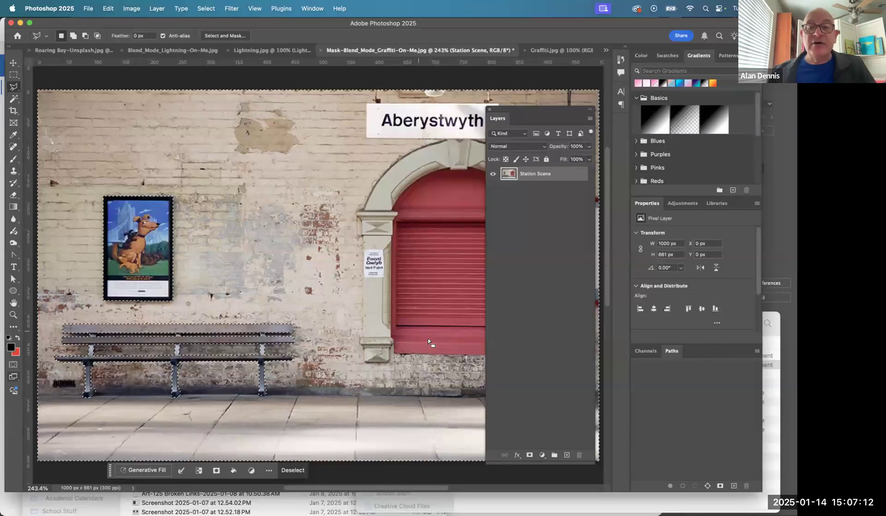
{"action": "left_click", "coordinate": [528, 455]}
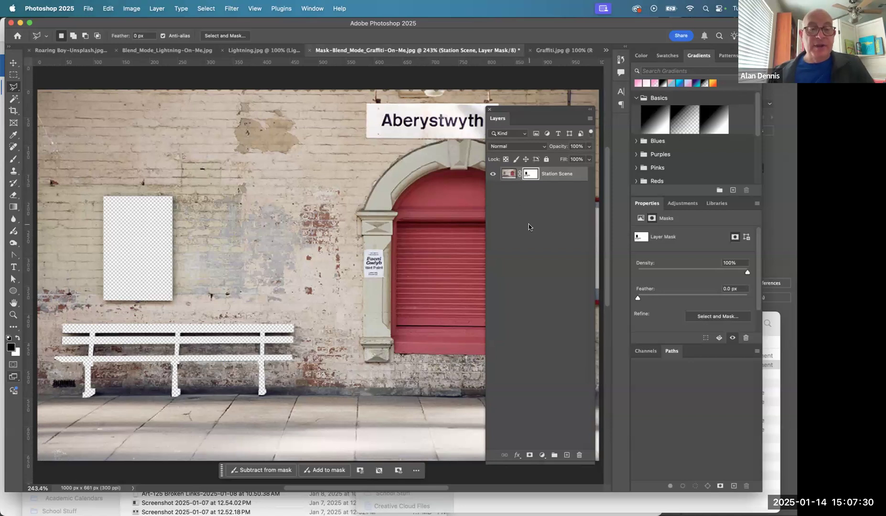
- Switch to Adobe Acrobat to read the instructions on placing and masking the graffiti layer, and return to Photoshop
{"action": "key", "text": "super+Tab"}
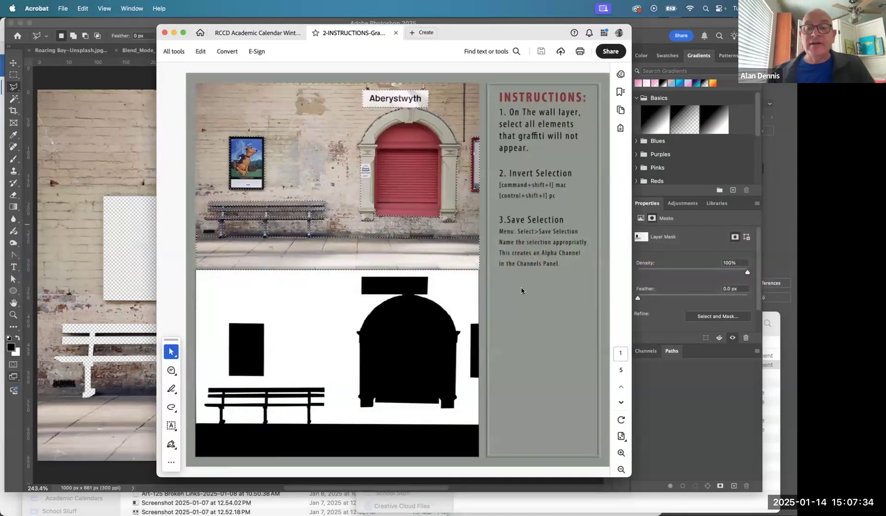
{"action": "scroll", "coordinate": [521, 288], "scroll_direction": "down", "scroll_amount": 1}
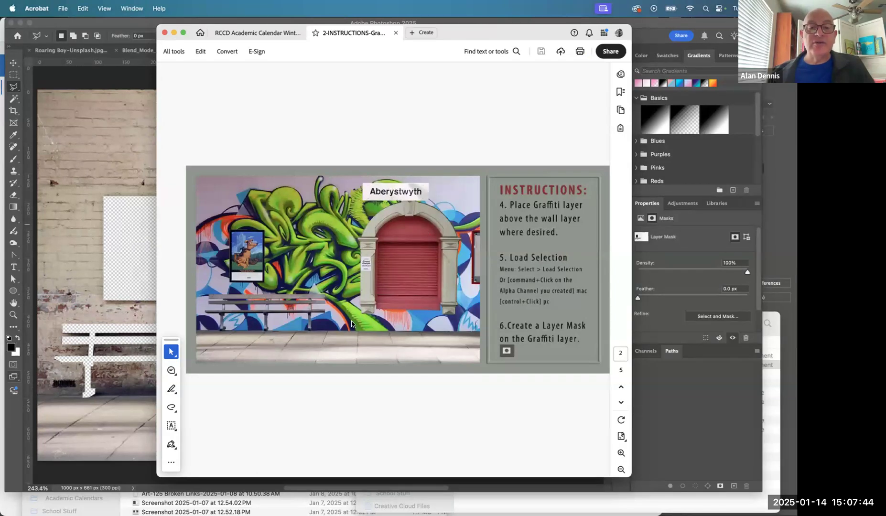
{"action": "key", "text": "super+Tab"}
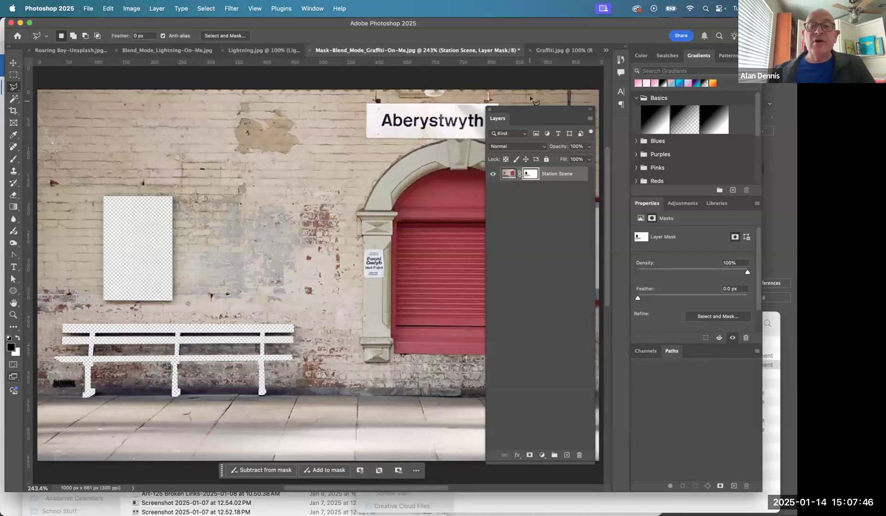
- Convert the Background of Graffiti.jpg into a layer named "Graffitti" and copy it into Mask-Blend_Mode_Graffiti-On-Me.jpg above Station Scene
{"action": "left_click", "coordinate": [552, 50]}
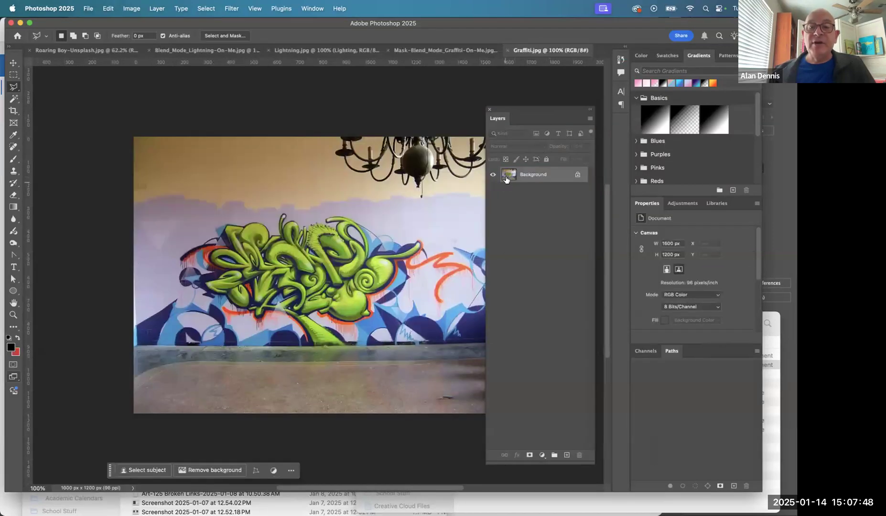
{"action": "double_click", "coordinate": [532, 174]}
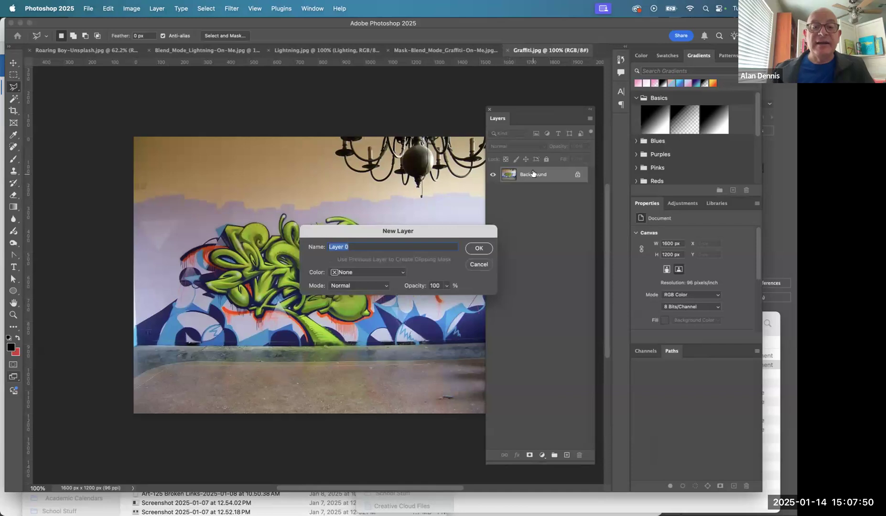
{"action": "type", "text": "Gra"}
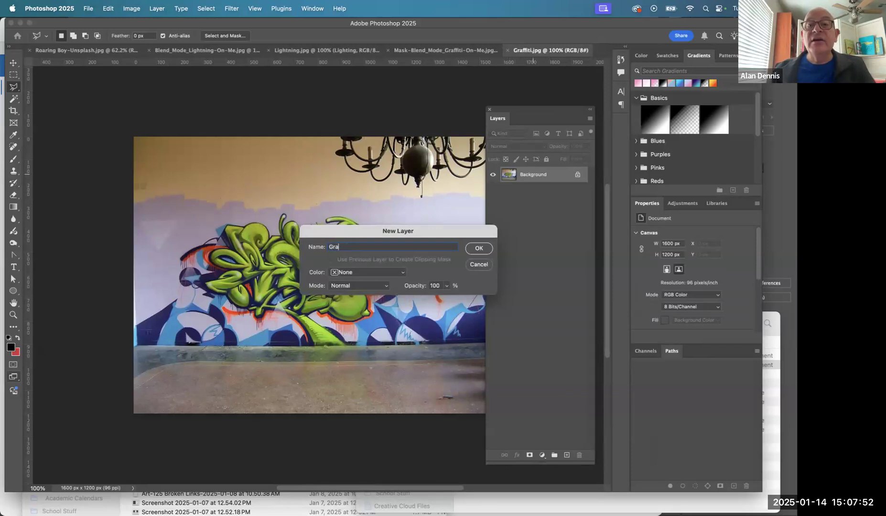
{"action": "type", "text": "ffitti"}
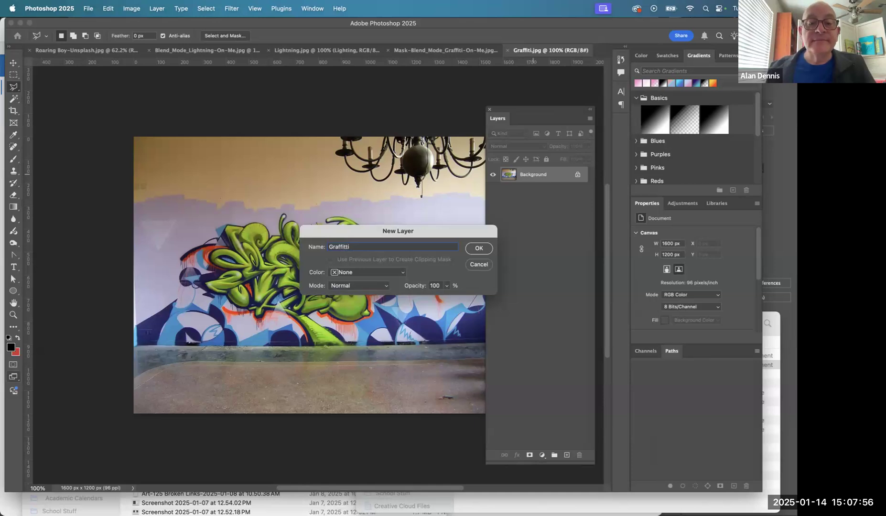
{"action": "key", "text": "Return"}
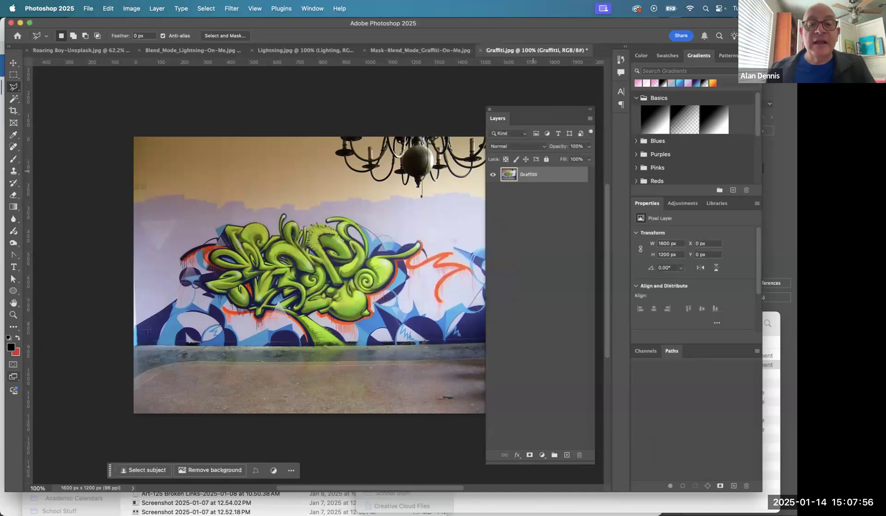
{"action": "left_click_drag", "start_coordinate": [508, 173], "coordinate": [280, 243]}
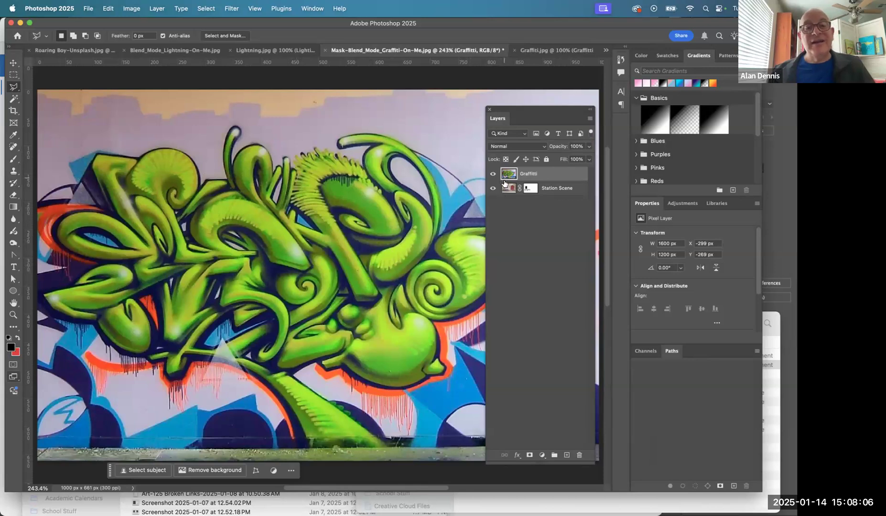
- Review the layer mask and blending mode instructions in Adobe Acrobat and return to Photoshop
{"action": "key", "text": "super+Tab"}
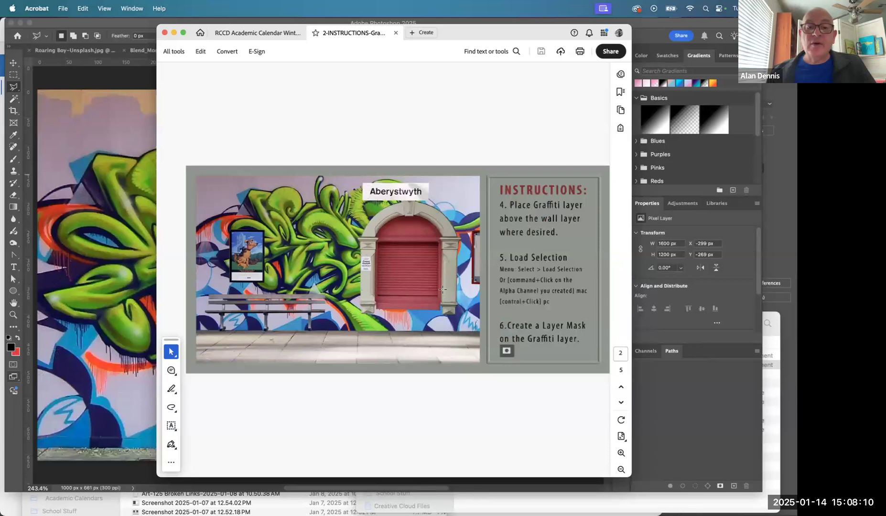
{"action": "key", "text": "super+Tab"}
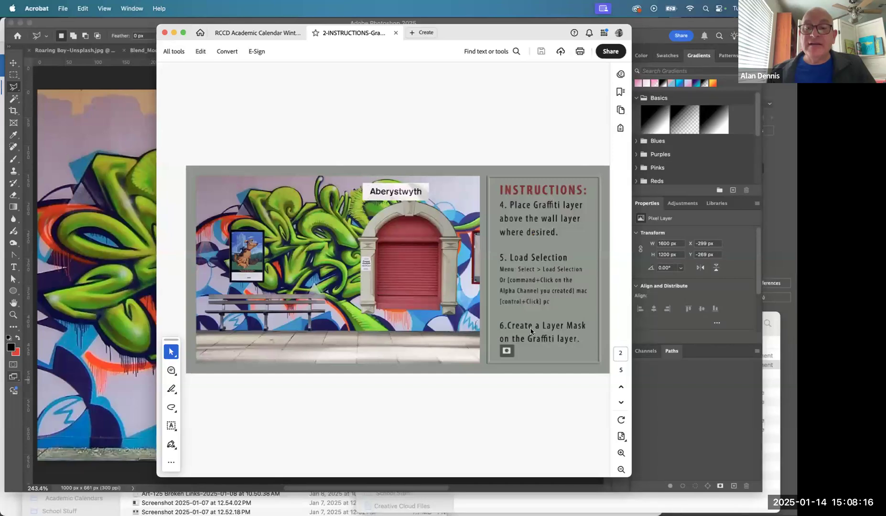
{"action": "scroll", "coordinate": [542, 328], "scroll_direction": "down", "scroll_amount": 1}
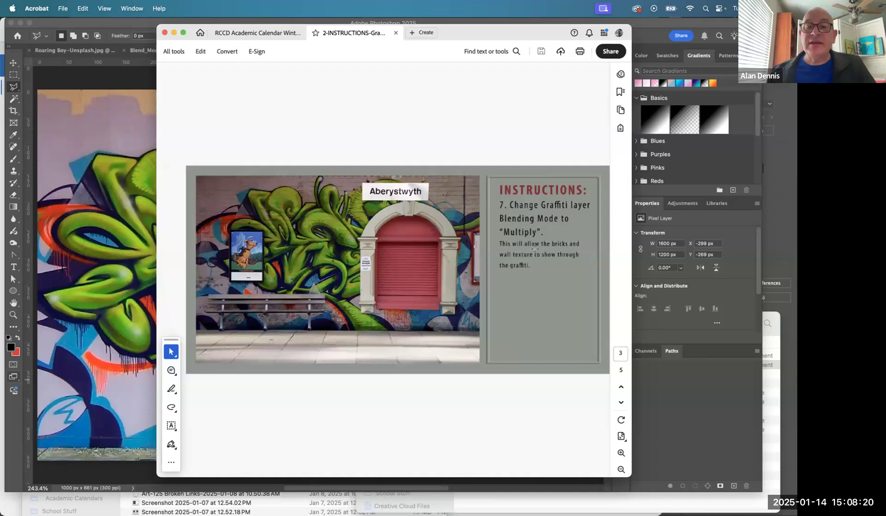
{"action": "scroll", "coordinate": [534, 248], "scroll_direction": "up", "scroll_amount": 1}
{"action": "key", "text": "super+Tab"}
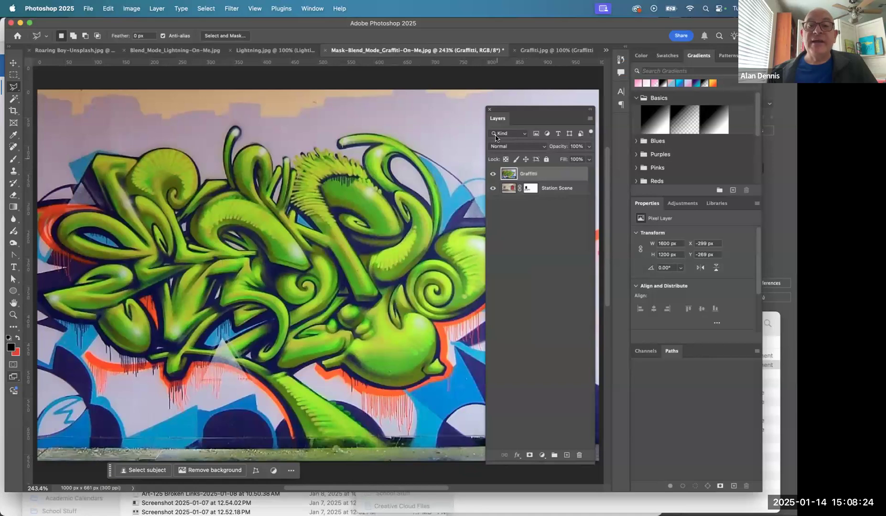
- Set the Graffitti layer's blending mode to Multiply and lower its opacity to 49%
{"action": "left_click", "coordinate": [515, 146]}
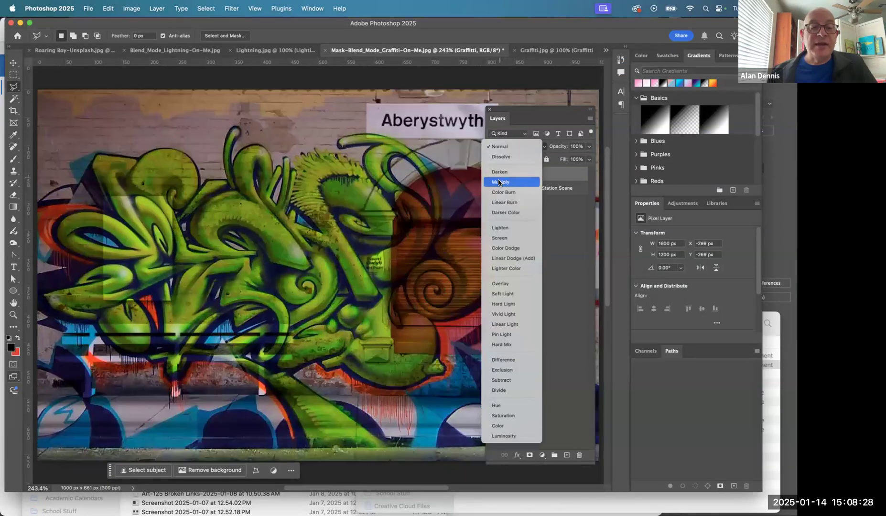
{"action": "left_click", "coordinate": [498, 182]}
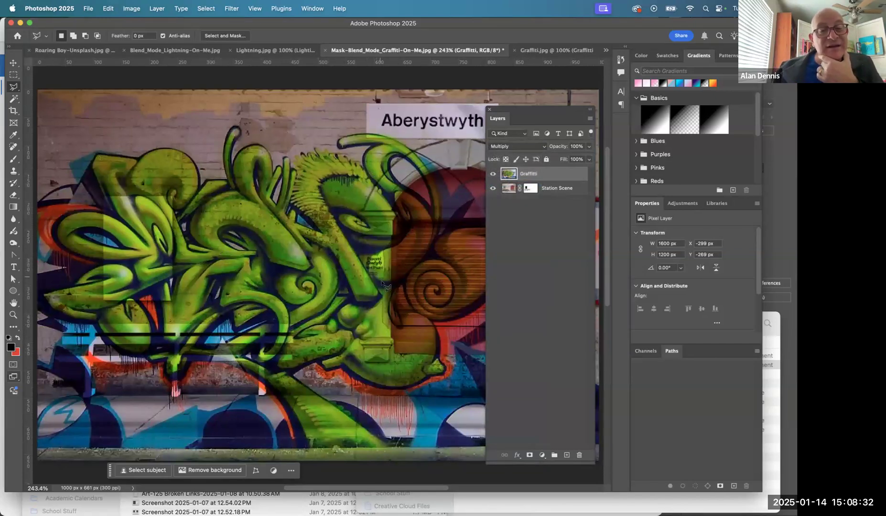
{"action": "left_click", "coordinate": [589, 146]}
{"action": "left_click_drag", "start_coordinate": [590, 158], "coordinate": [567, 160]}
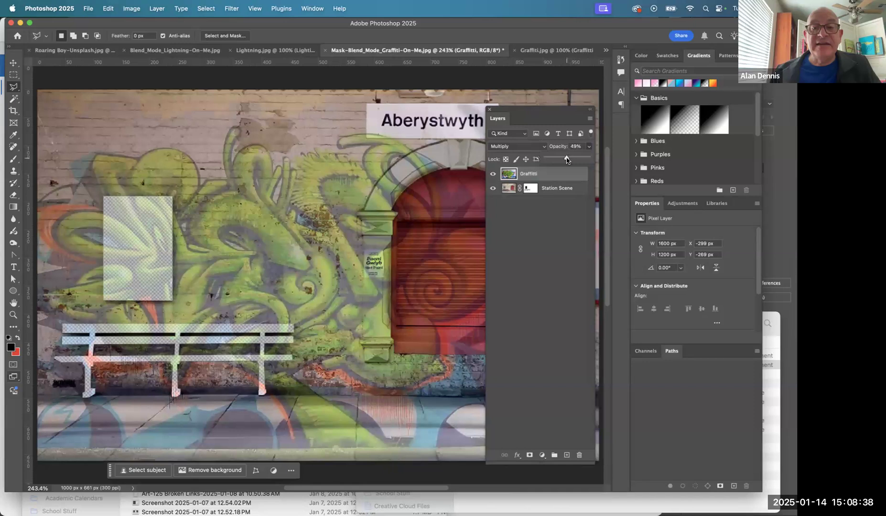
- Dock the floating Layers panel and move the Graffitti layer up off the pavement, to X -205 px and Y -359 px
{"action": "left_click", "coordinate": [590, 112]}
{"action": "left_click_drag", "start_coordinate": [500, 122], "coordinate": [616, 130]}
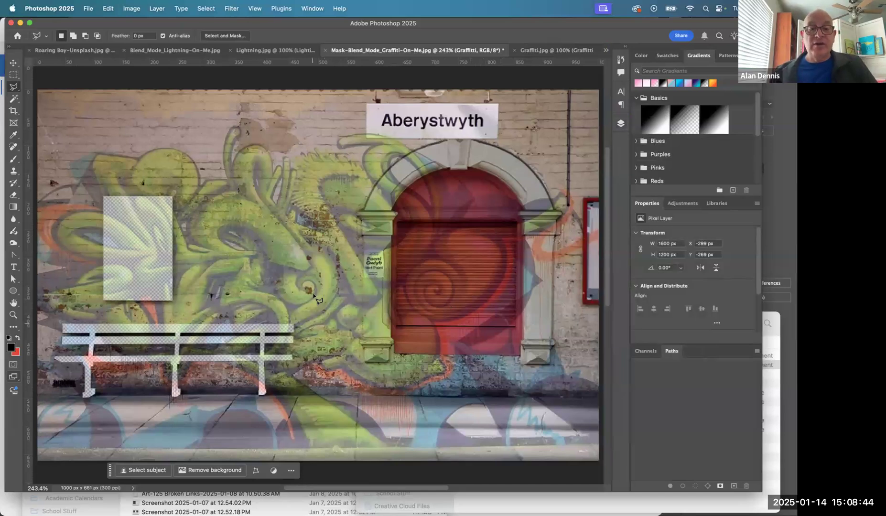
{"action": "key", "text": "v"}
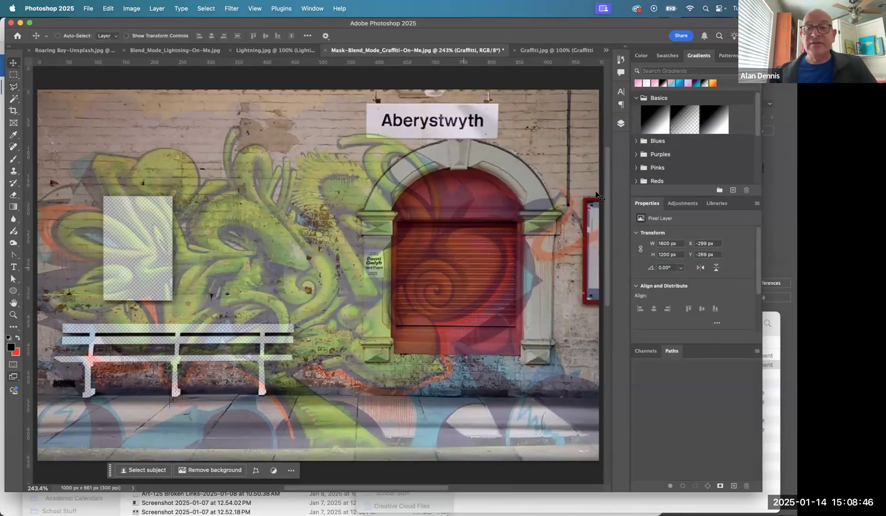
{"action": "left_click", "coordinate": [620, 124]}
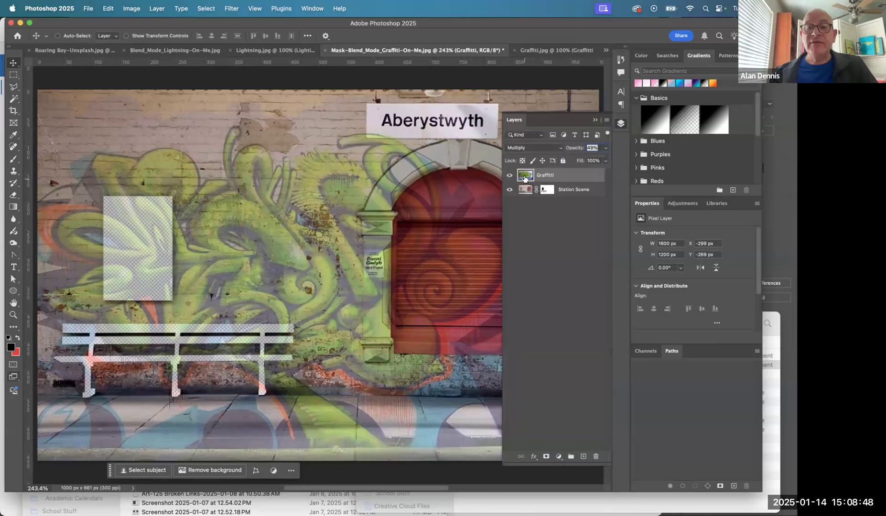
{"action": "left_click_drag", "start_coordinate": [320, 283], "coordinate": [332, 206]}
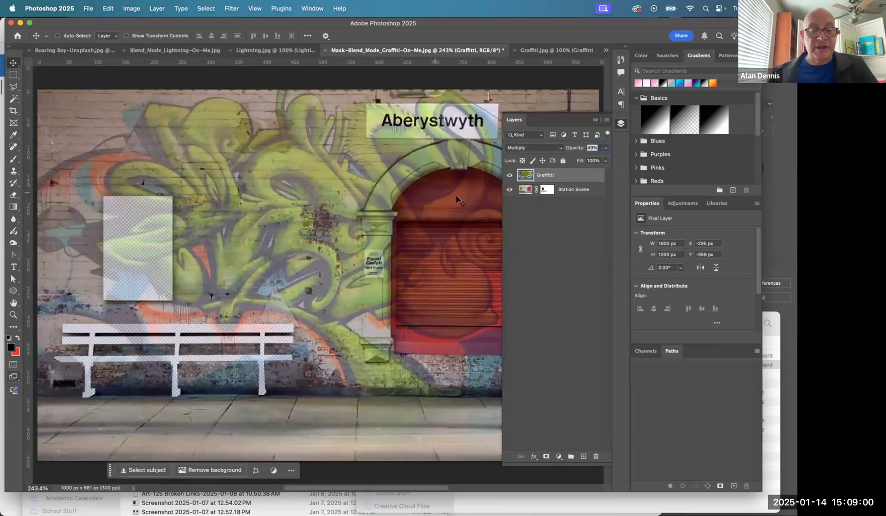
{"action": "key", "text": "Tab"}
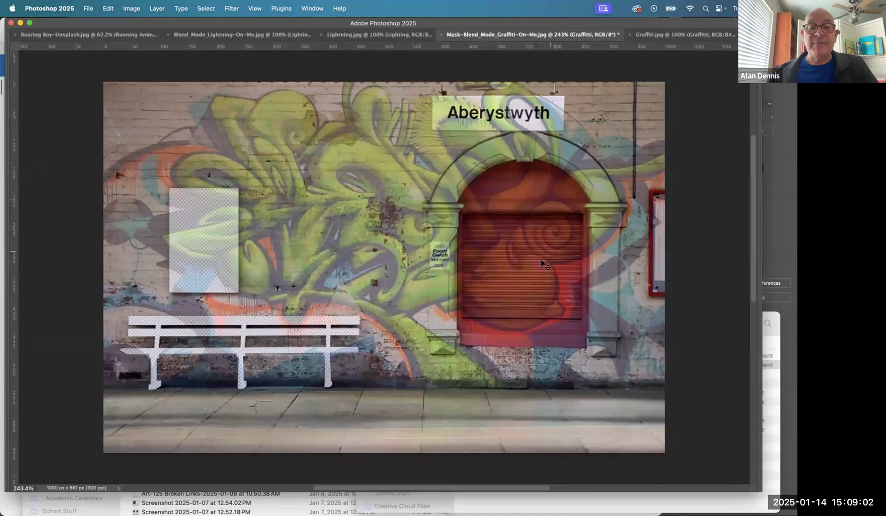
{"action": "key", "text": "Tab"}
- Move the layer mask from Station Scene to the Graffitti layer, inspect the mask on its own, and return to the layer image
{"action": "left_click", "coordinate": [542, 189]}
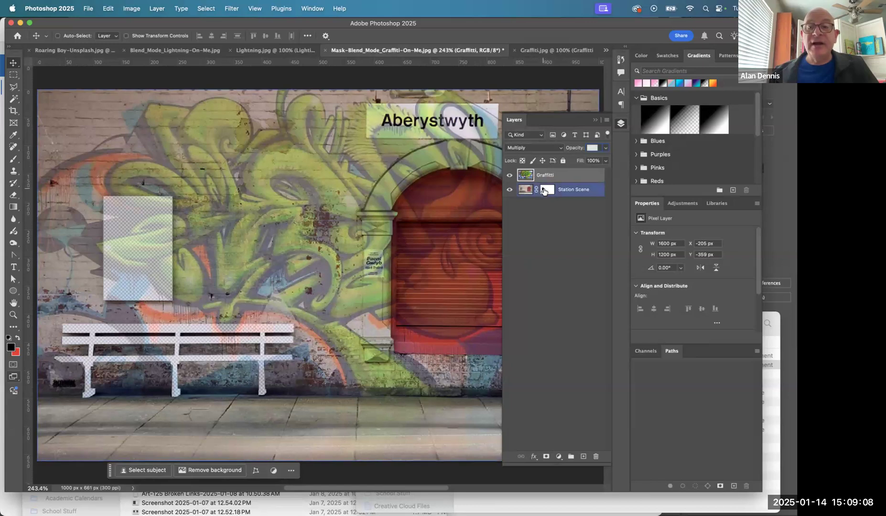
{"action": "left_click_drag", "start_coordinate": [543, 190], "coordinate": [546, 175]}
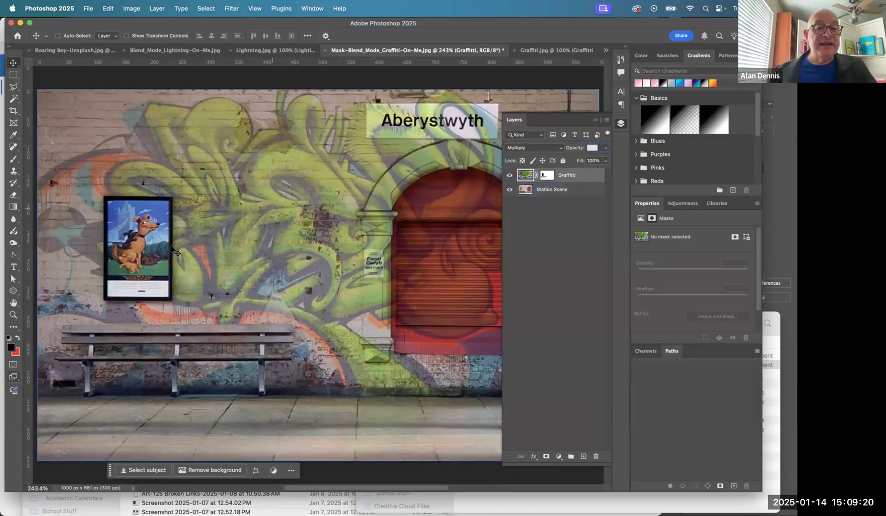
{"action": "left_click", "coordinate": [549, 174], "text": "alt"}
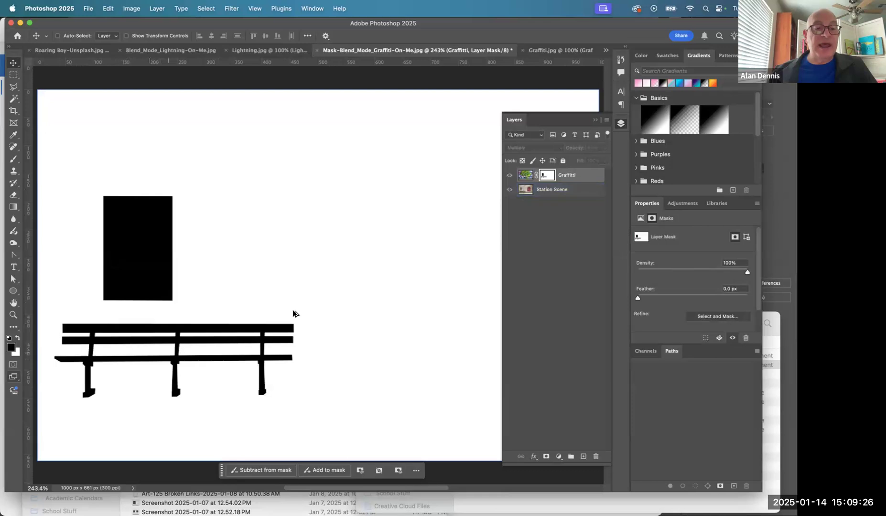
{"action": "left_click", "coordinate": [526, 175]}
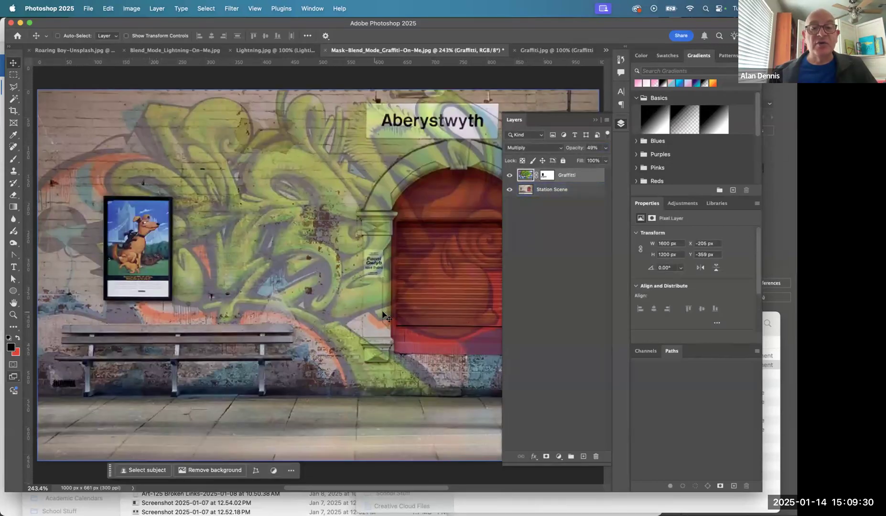
- Hide the Graffitti layer so the station scene shows without graffiti around the sign and doorway
{"action": "scroll", "coordinate": [385, 316], "scroll_direction": "right", "scroll_amount": 5}
{"action": "scroll", "coordinate": [385, 316], "scroll_direction": "right", "scroll_amount": 1}
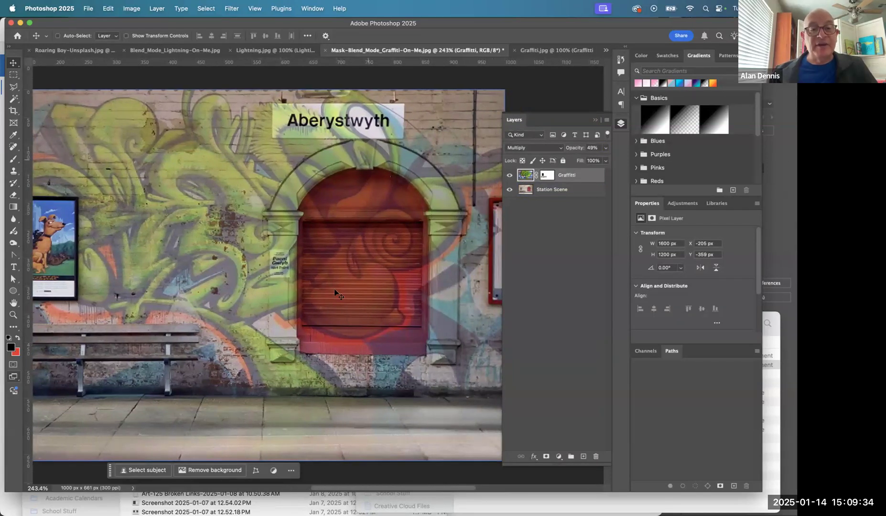
{"action": "left_click", "coordinate": [509, 176]}
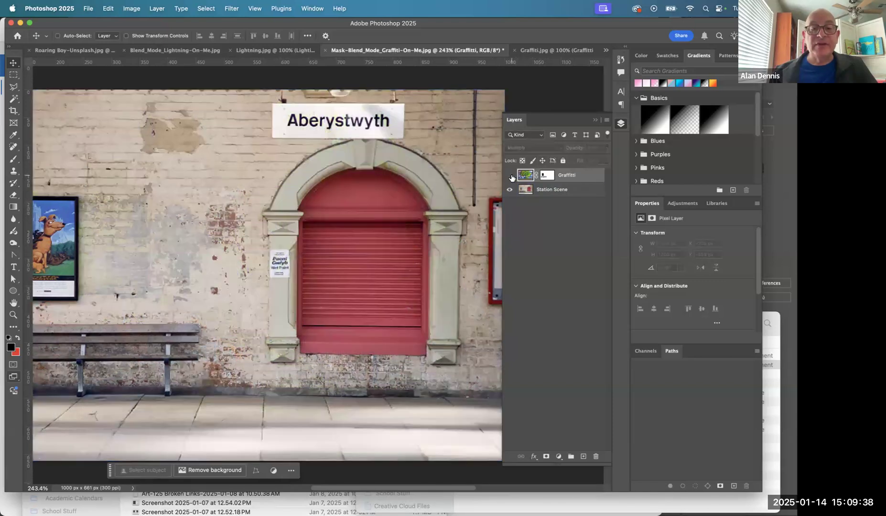
{"action": "left_click", "coordinate": [525, 191]}
{"action": "left_click", "coordinate": [510, 176]}
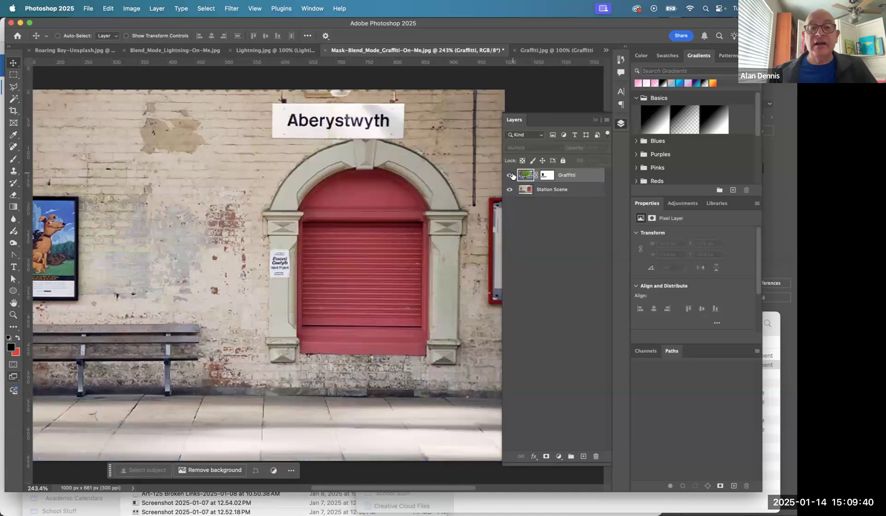
{"action": "left_click", "coordinate": [509, 175]}
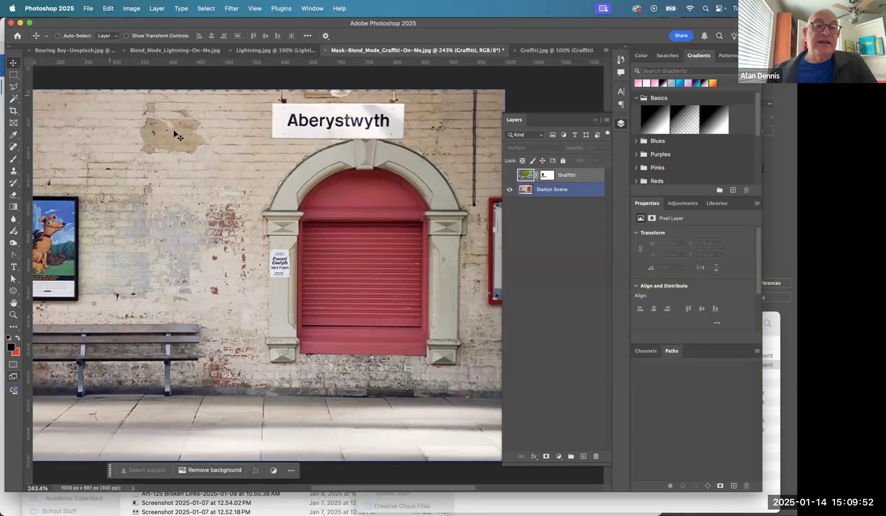
- Select the Aberystwyth sign by outlining its four corners with the Polygonal Lasso
{"action": "left_click", "coordinate": [15, 100]}
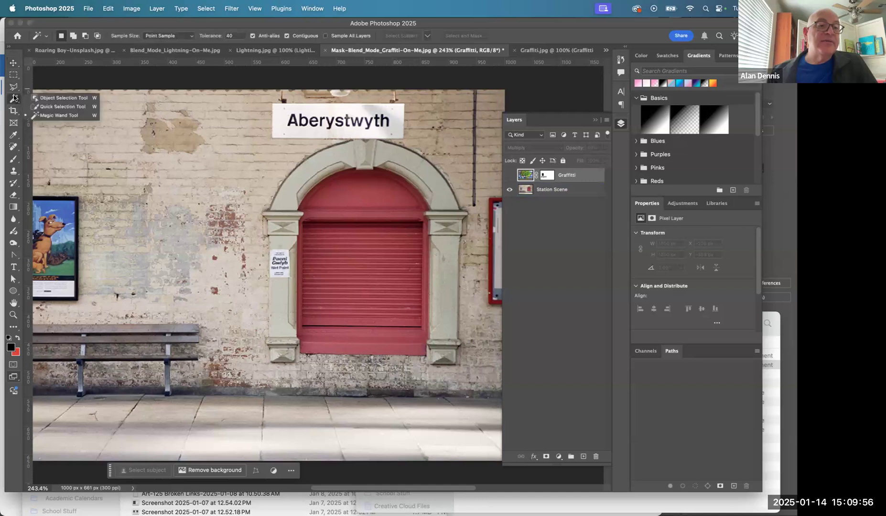
{"action": "left_click", "coordinate": [319, 125], "text": "super"}
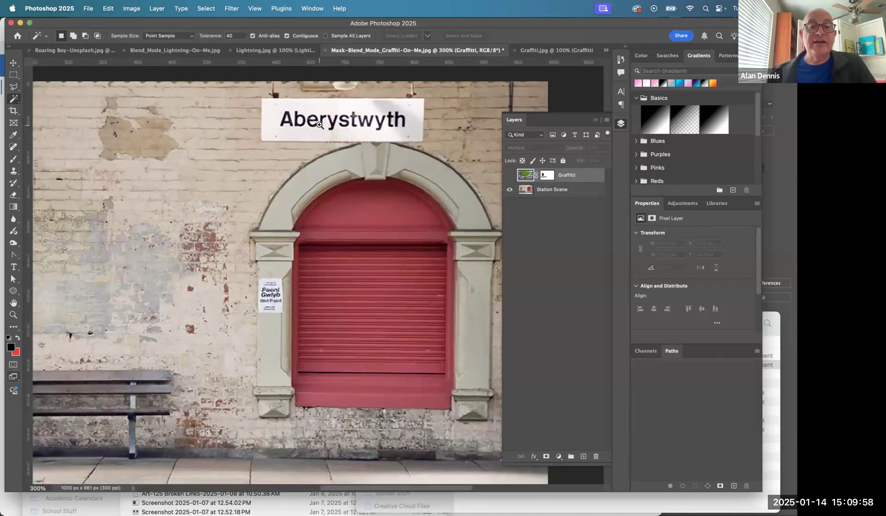
{"action": "left_click", "coordinate": [319, 125], "text": "super"}
{"action": "left_click", "coordinate": [319, 125], "text": "super"}
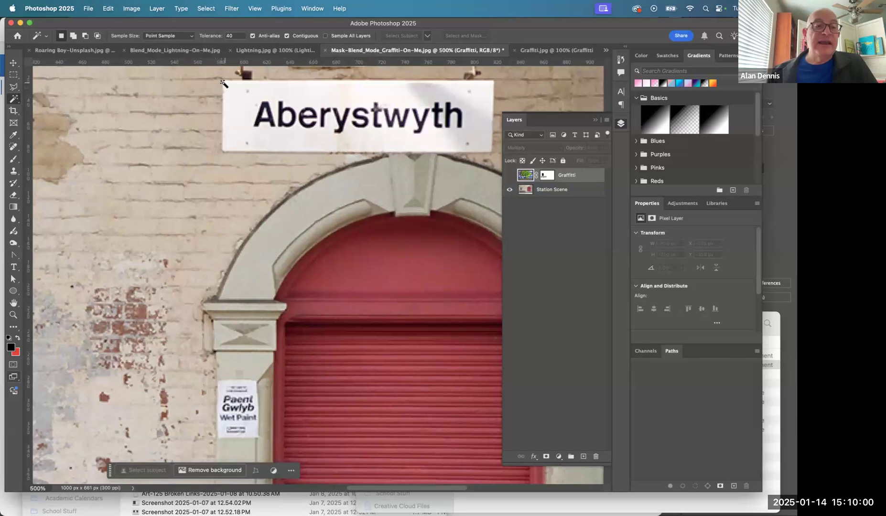
{"action": "left_click", "coordinate": [16, 87]}
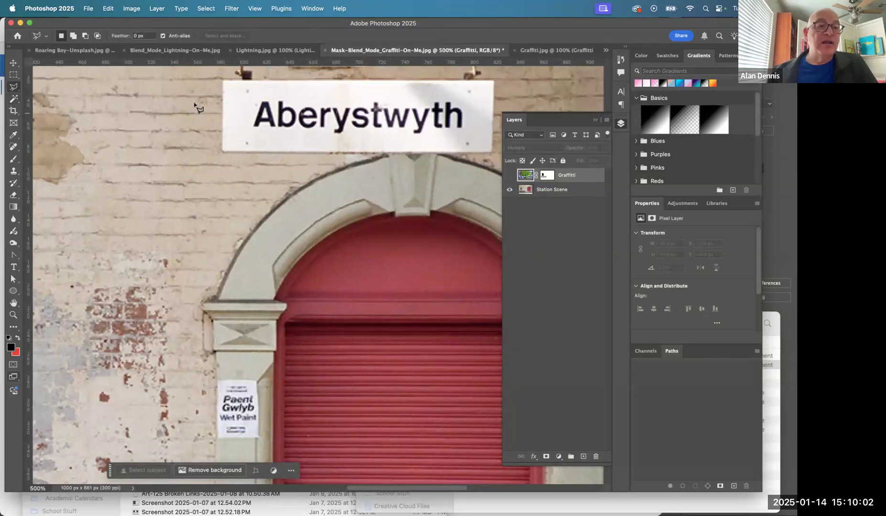
{"action": "left_click", "coordinate": [223, 80]}
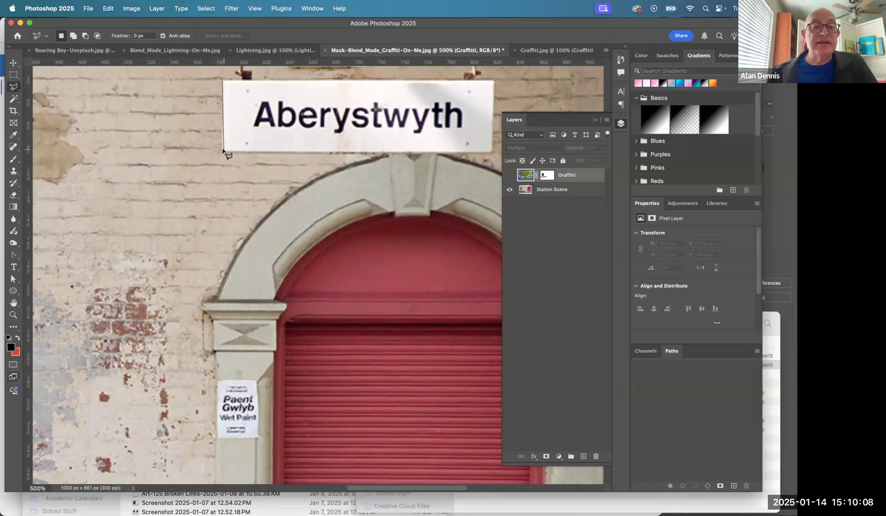
{"action": "left_click", "coordinate": [223, 152]}
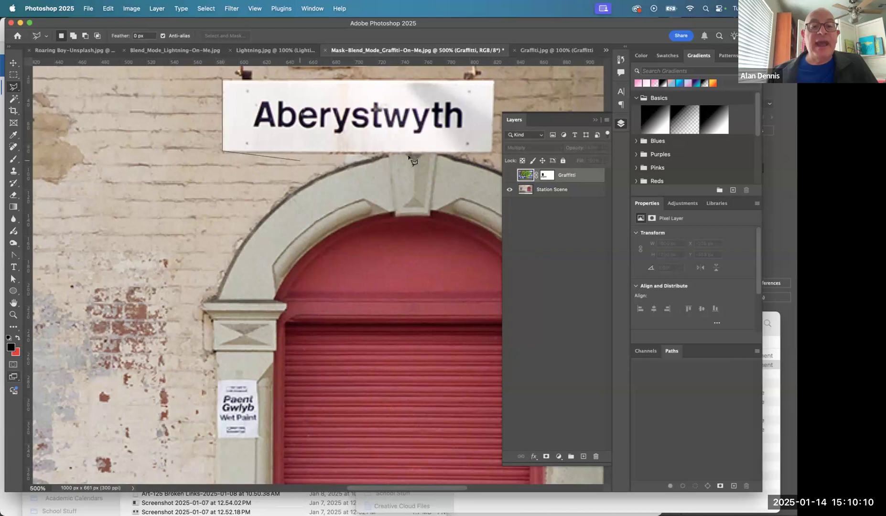
{"action": "left_click", "coordinate": [491, 153]}
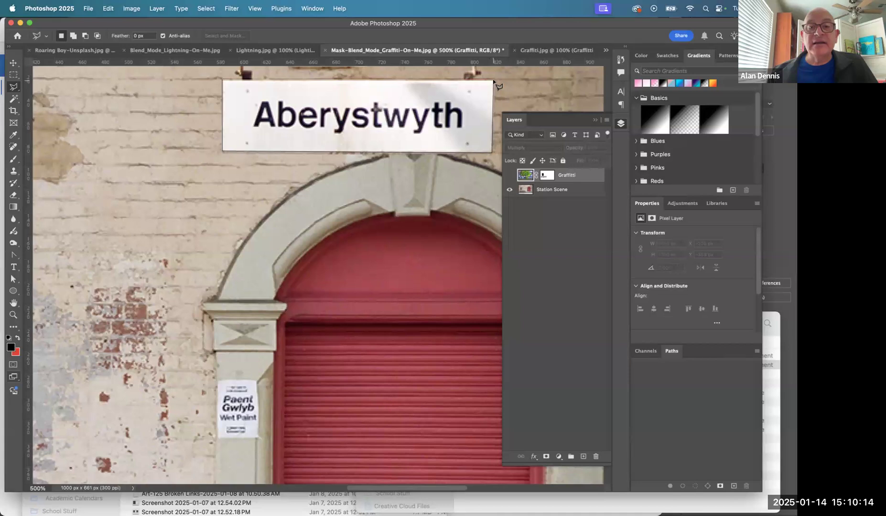
{"action": "left_click", "coordinate": [493, 81]}
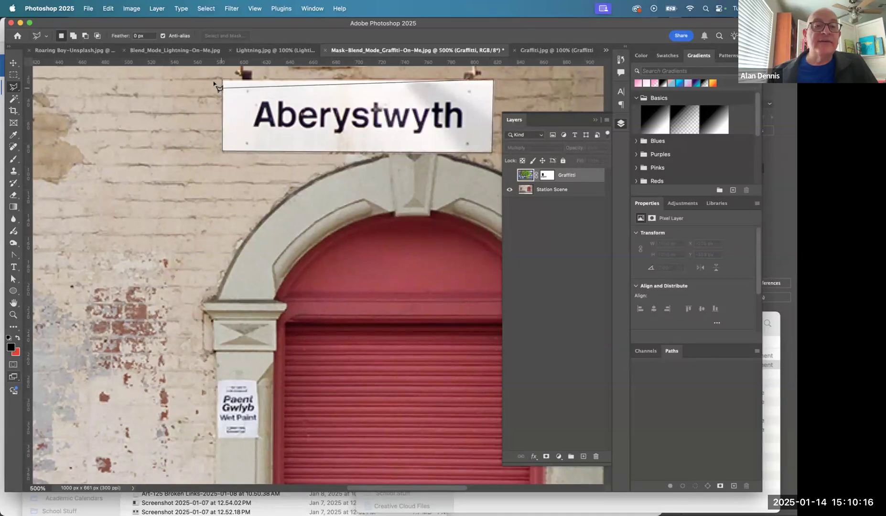
{"action": "left_click", "coordinate": [223, 81]}
{"action": "scroll", "coordinate": [225, 84], "scroll_direction": "up", "scroll_amount": 2}
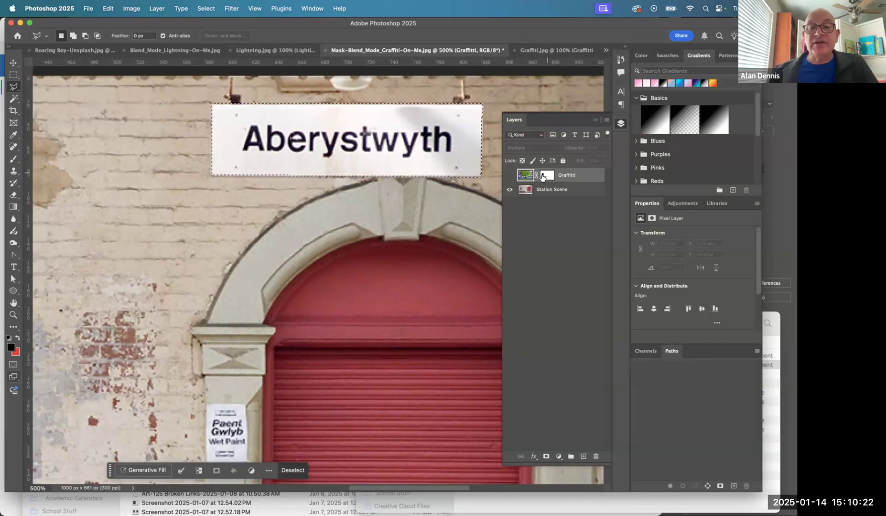
- Show the Graffitti layer, fill the sign selection with black on its layer mask, and return to the layer image
{"action": "left_click", "coordinate": [510, 176]}
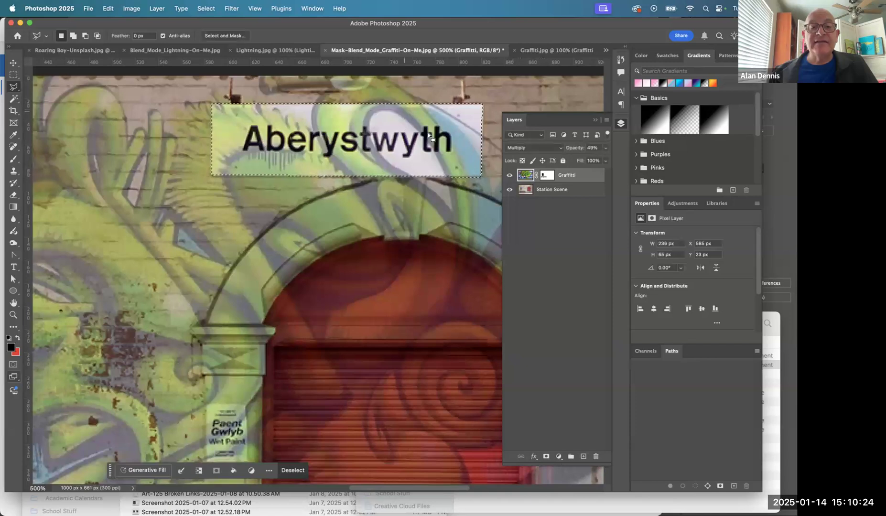
{"action": "left_click", "coordinate": [548, 176]}
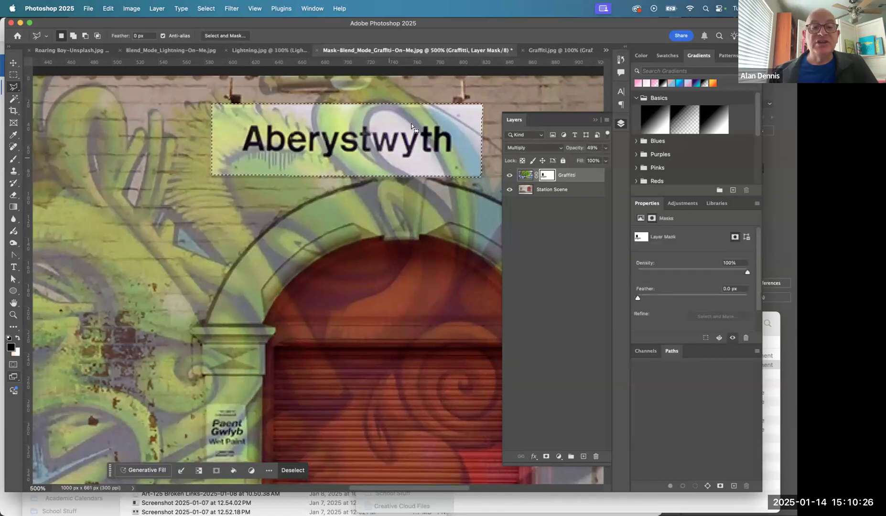
{"action": "left_click", "coordinate": [550, 175], "text": "alt"}
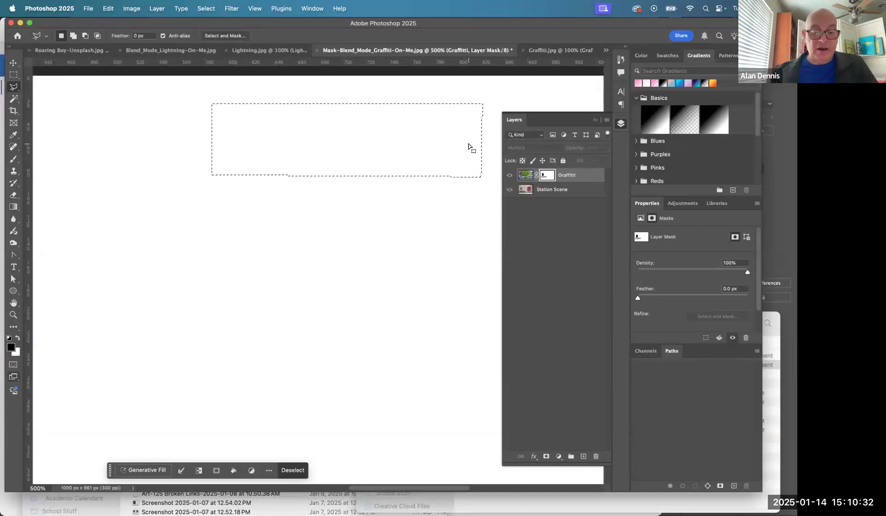
{"action": "key", "text": "alt"}
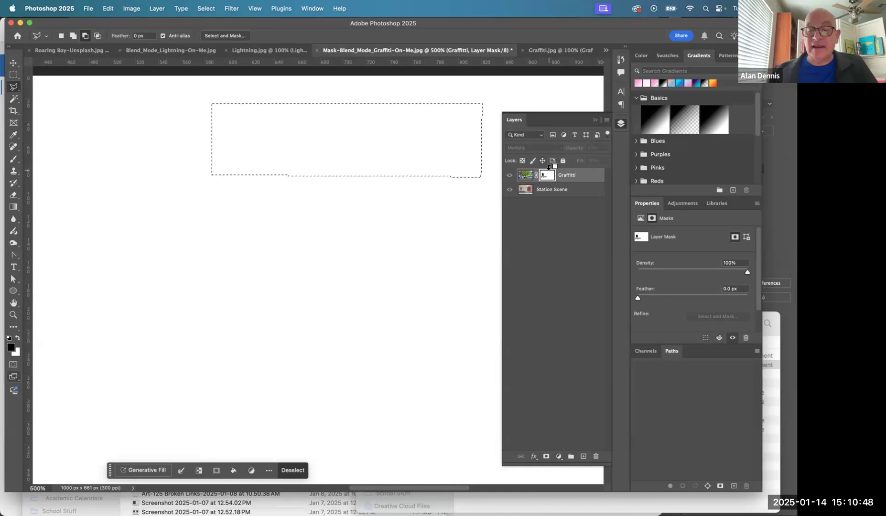
{"action": "key", "text": "alt+BackSpace"}
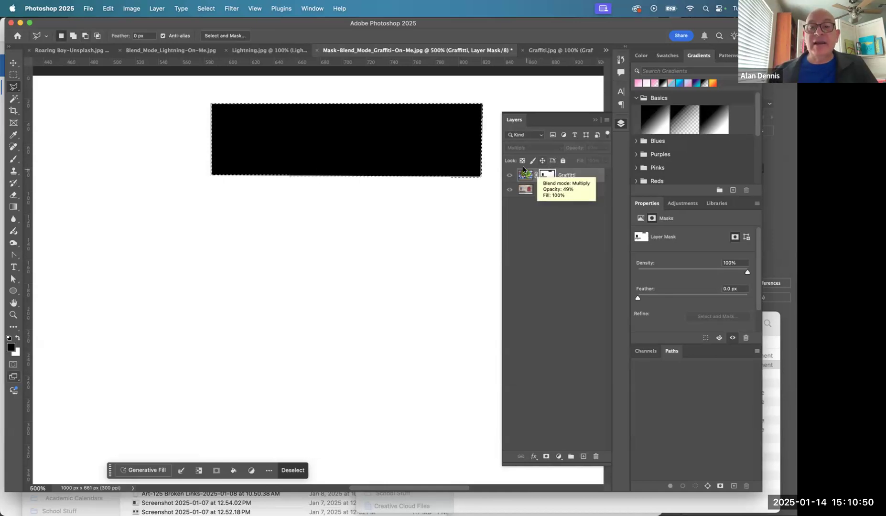
{"action": "left_click", "coordinate": [525, 175]}
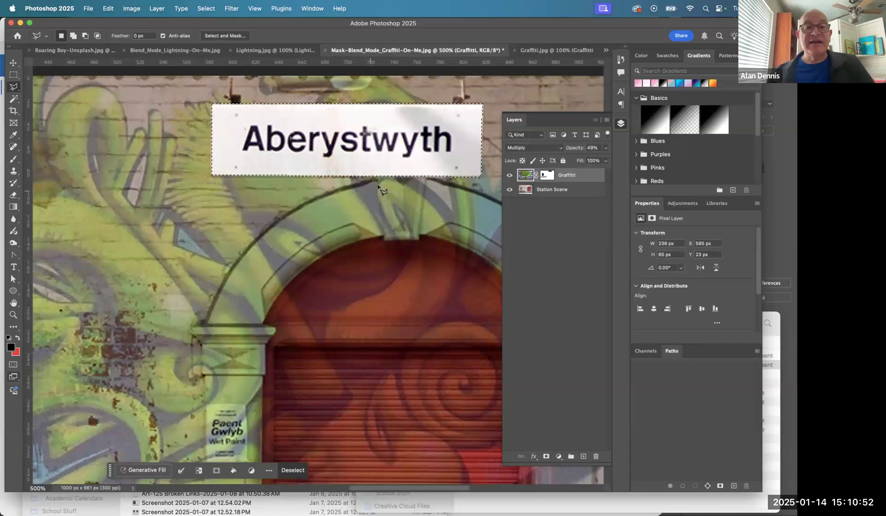
{"action": "key", "text": "super+0"}
{"action": "left_click_drag", "start_coordinate": [425, 216], "coordinate": [184, 211]}
{"action": "scroll", "coordinate": [335, 229], "scroll_direction": "up", "scroll_amount": 5}
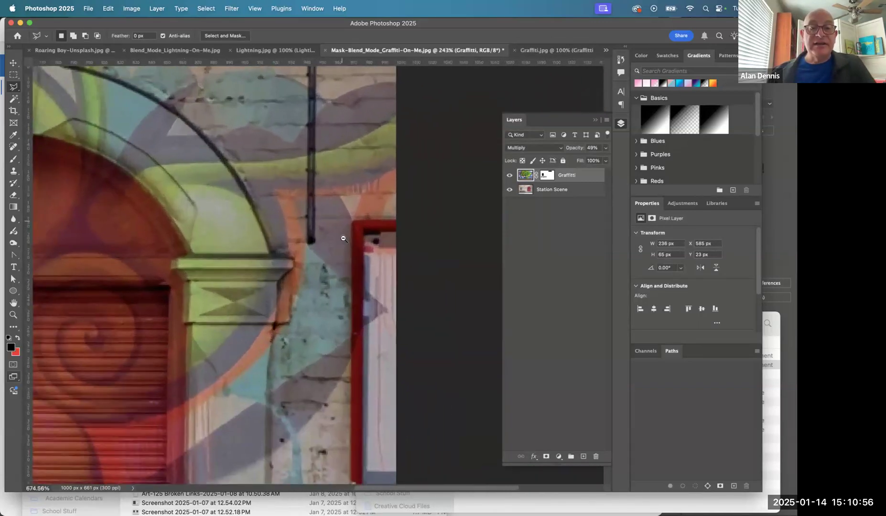
{"action": "left_click_drag", "start_coordinate": [344, 231], "coordinate": [325, 178]}
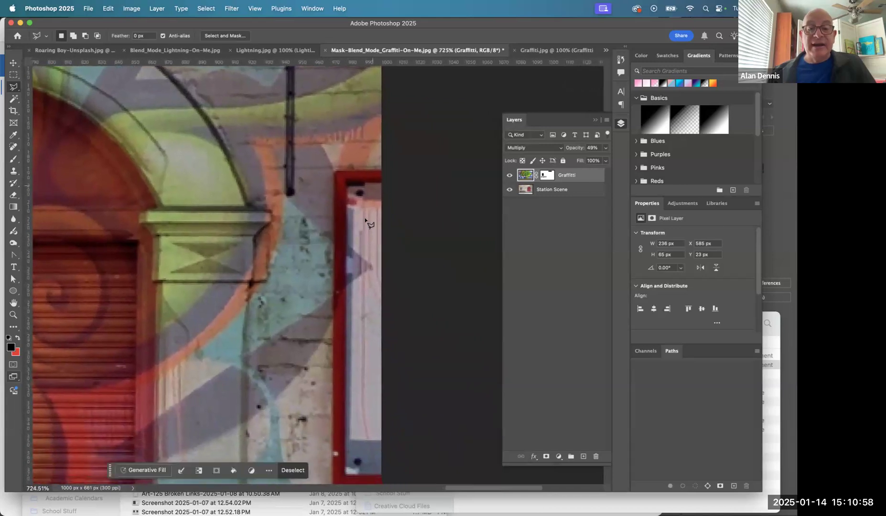
{"action": "left_click", "coordinate": [384, 172]}
{"action": "left_click", "coordinate": [338, 171]}
{"action": "left_click", "coordinate": [335, 176], "text": "shift"}
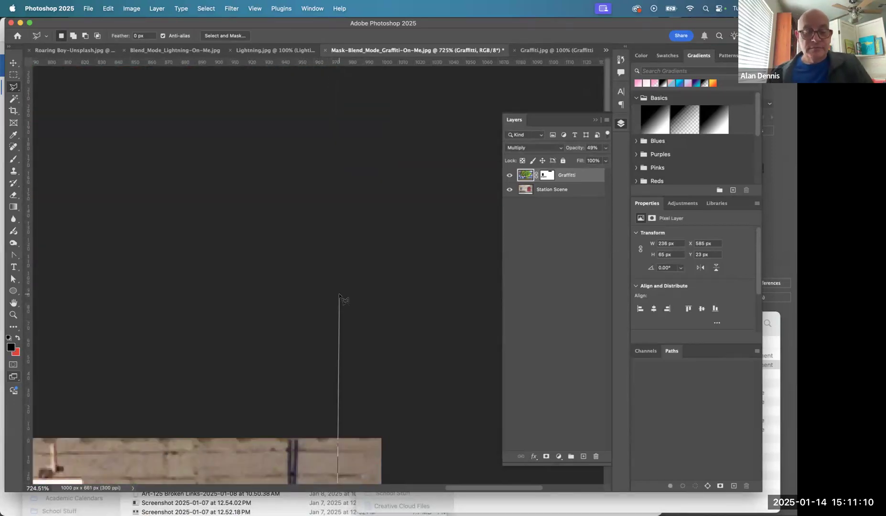
{"action": "key", "text": "Escape"}
{"action": "key", "text": "space"}
{"action": "mouse_move", "coordinate": [338, 310]}
{"action": "left_mouse_down"}
{"action": "mouse_move", "coordinate": [336, 148]}
{"action": "mouse_move", "coordinate": [362, 95]}
{"action": "left_mouse_up"}
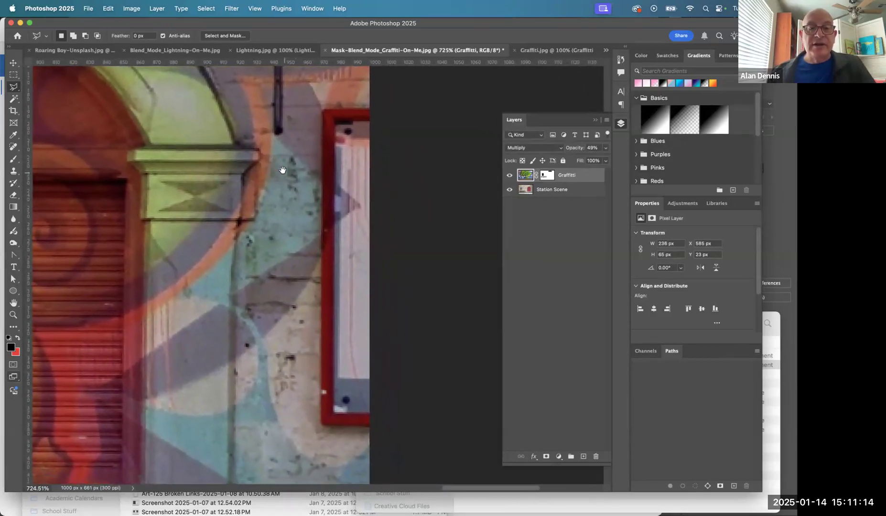
- Select the red-framed notice board with a rectangular marquee about 29 by 190 px and fill it with black on the Graffitti layer mask
{"action": "left_click", "coordinate": [14, 74]}
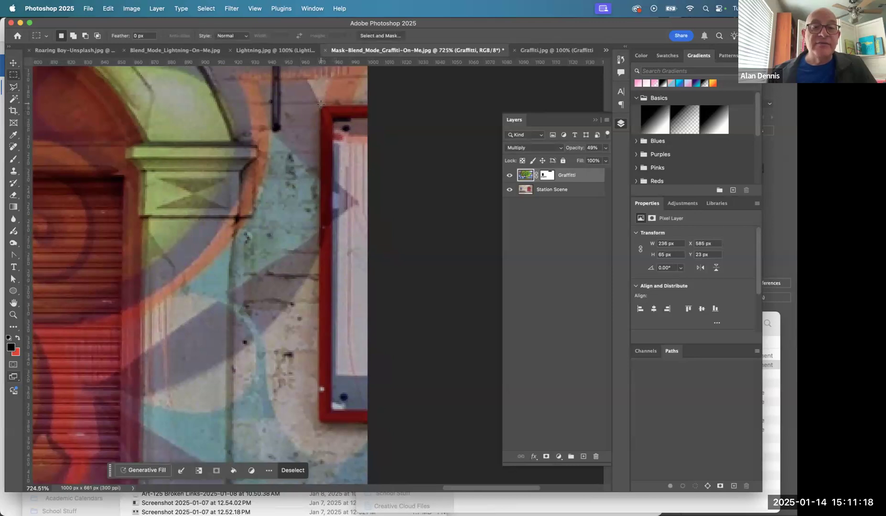
{"action": "left_click_drag", "start_coordinate": [320, 105], "coordinate": [428, 422]}
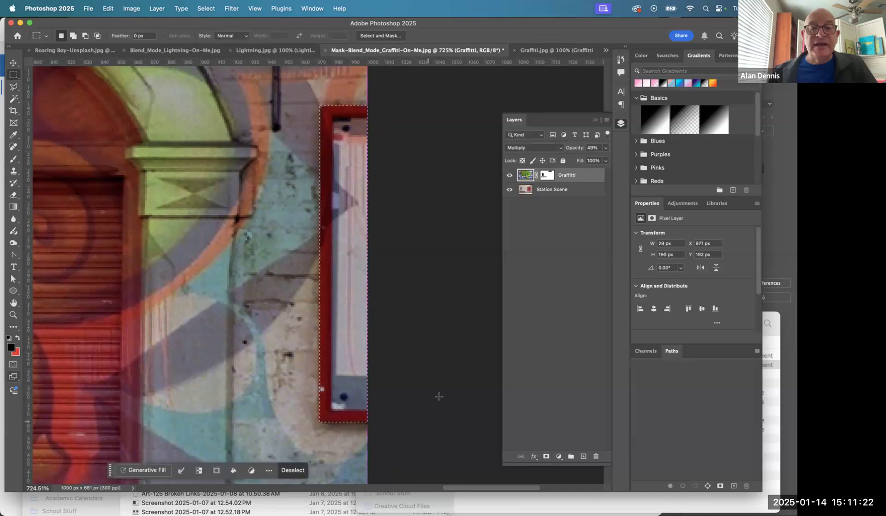
{"action": "left_click", "coordinate": [544, 175]}
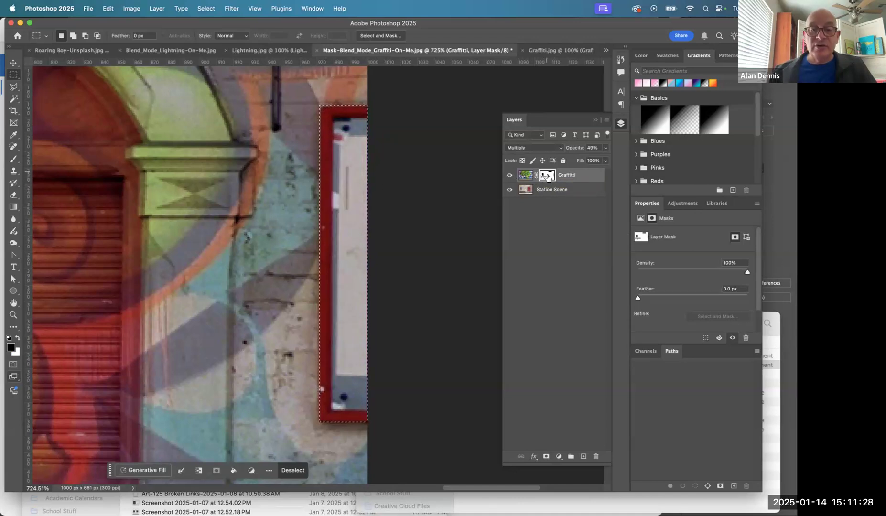
{"action": "left_click", "coordinate": [547, 177], "text": "alt"}
{"action": "left_click", "coordinate": [547, 177], "text": "alt"}
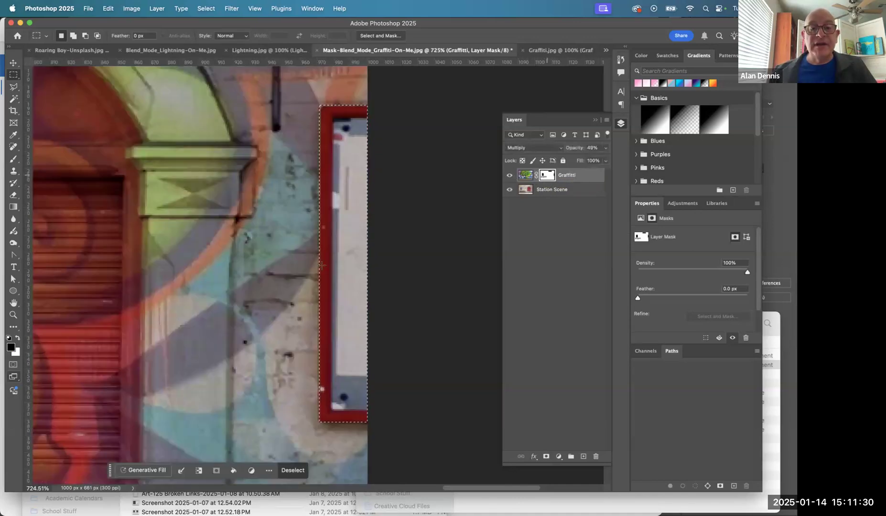
- Marquee the doorway's left pillar shaft with the Wet Paint notice, fill it with black on the Graffitti mask, and deselect
{"action": "scroll", "coordinate": [269, 270], "scroll_direction": "down", "scroll_amount": 4}
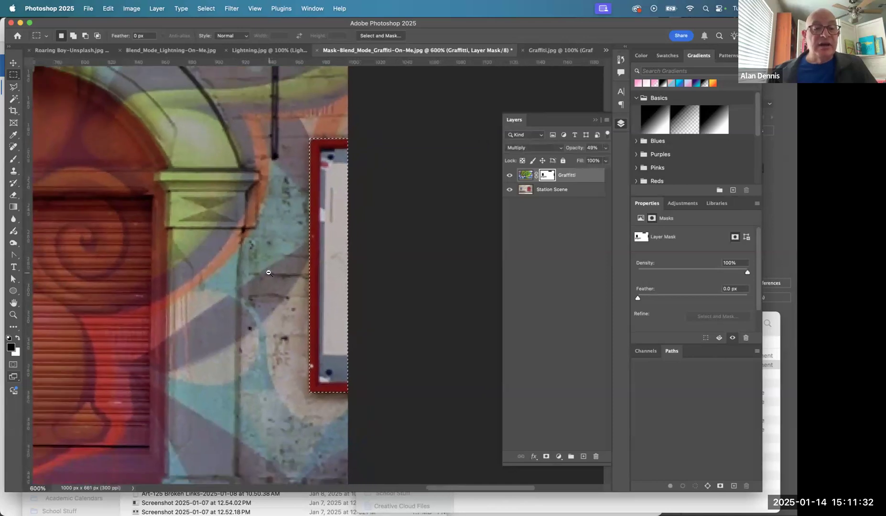
{"action": "left_click_drag", "start_coordinate": [485, 199], "coordinate": [487, 246]}
{"action": "left_click_drag", "start_coordinate": [497, 268], "coordinate": [501, 275]}
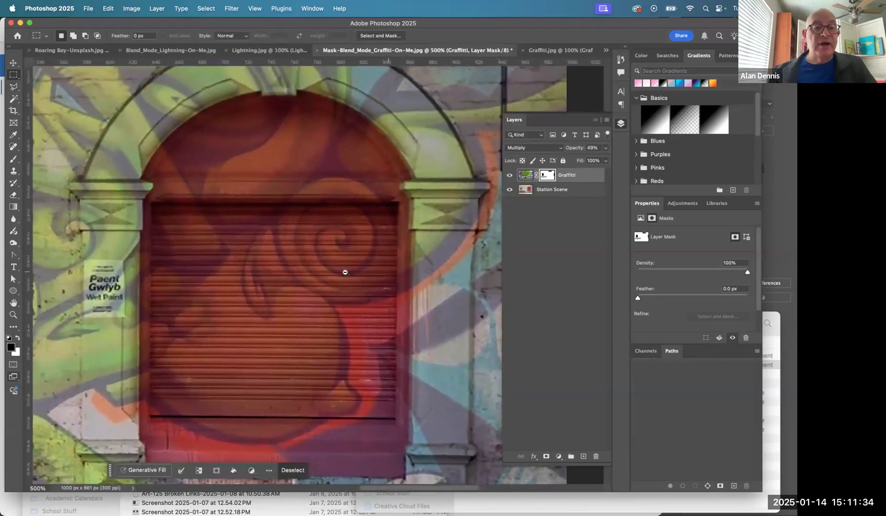
{"action": "left_click", "coordinate": [345, 272], "text": "alt"}
{"action": "left_click", "coordinate": [338, 276], "text": "alt"}
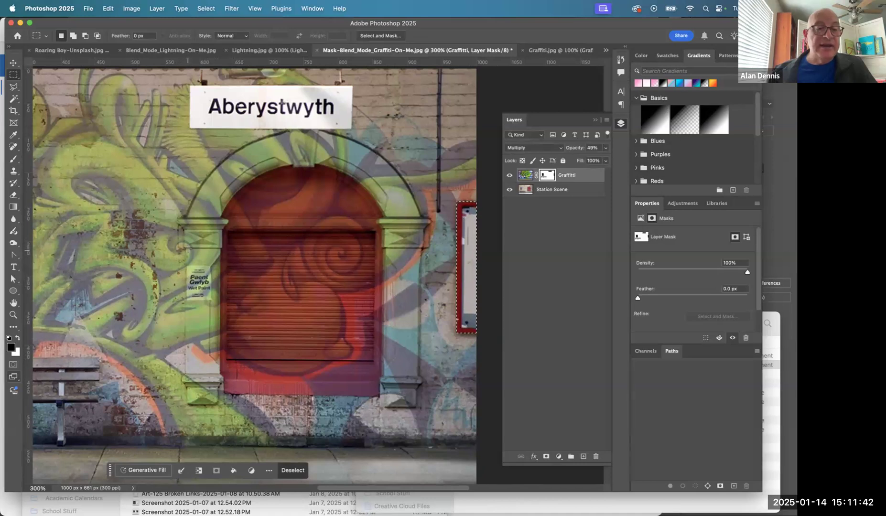
{"action": "left_click_drag", "start_coordinate": [185, 248], "coordinate": [213, 301]}
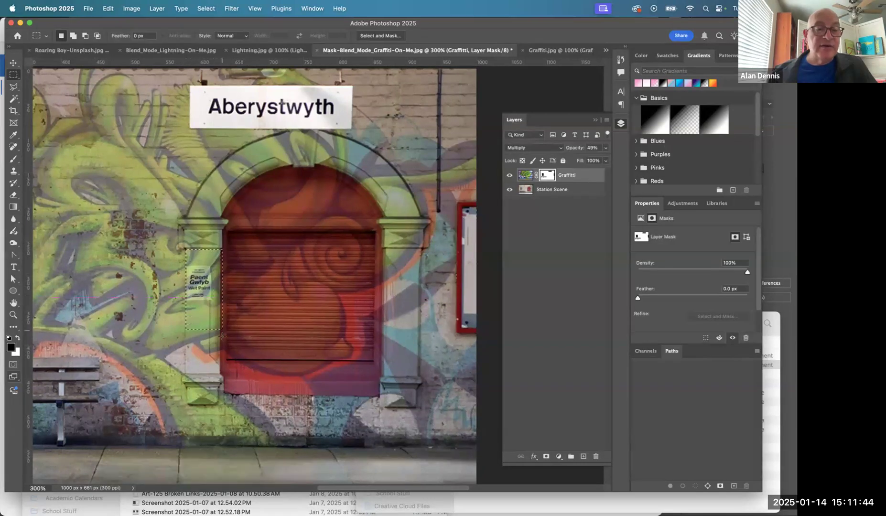
{"action": "left_click_drag", "start_coordinate": [222, 337], "coordinate": [220, 375]}
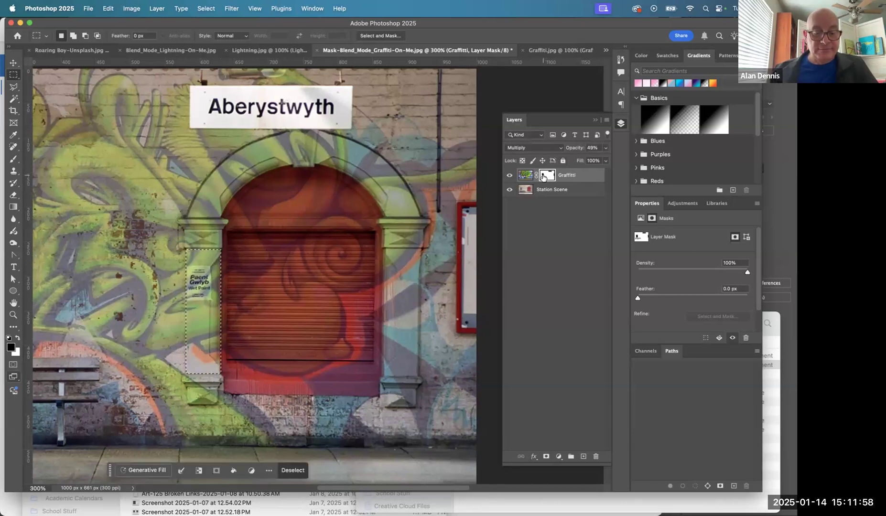
{"action": "key", "text": "alt+BackSpace"}
{"action": "key", "text": "super+d"}
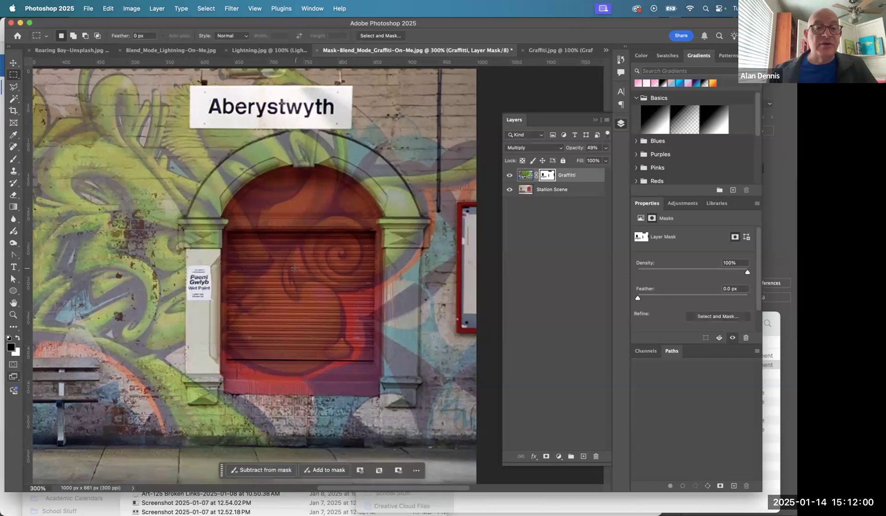
- Select the left pillar's capital block with a rectangular marquee and add the flared moulding above it with the Polygonal Lasso
{"action": "scroll", "coordinate": [185, 240], "scroll_direction": "up", "scroll_amount": 5}
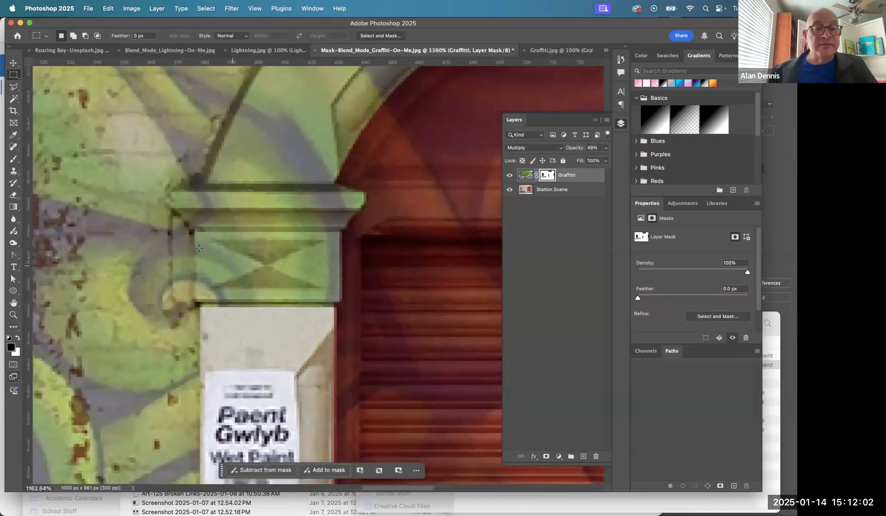
{"action": "left_click_drag", "start_coordinate": [193, 230], "coordinate": [208, 283]}
{"action": "left_click_drag", "start_coordinate": [295, 289], "coordinate": [344, 309]}
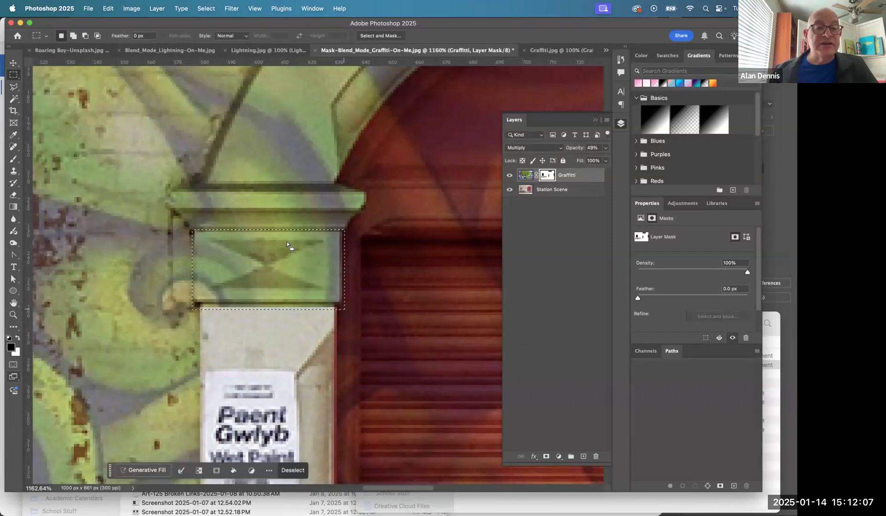
{"action": "left_click", "coordinate": [12, 86]}
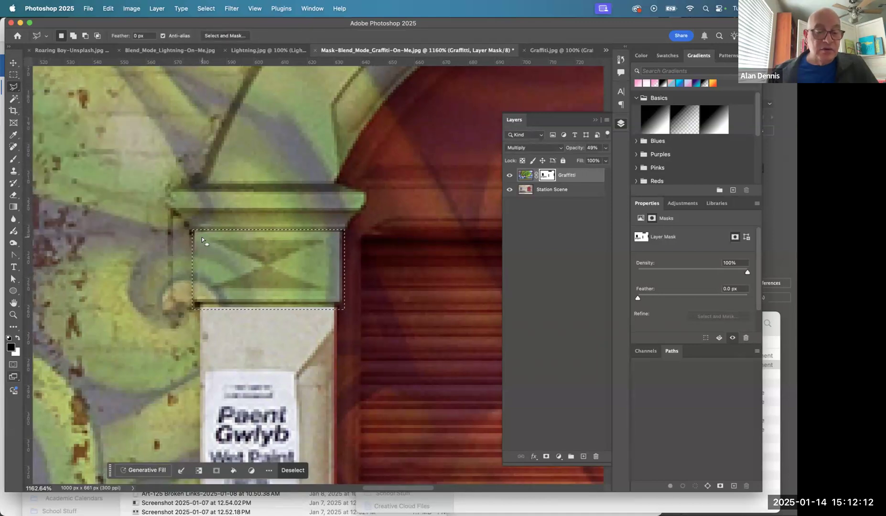
{"action": "key", "text": "shift"}
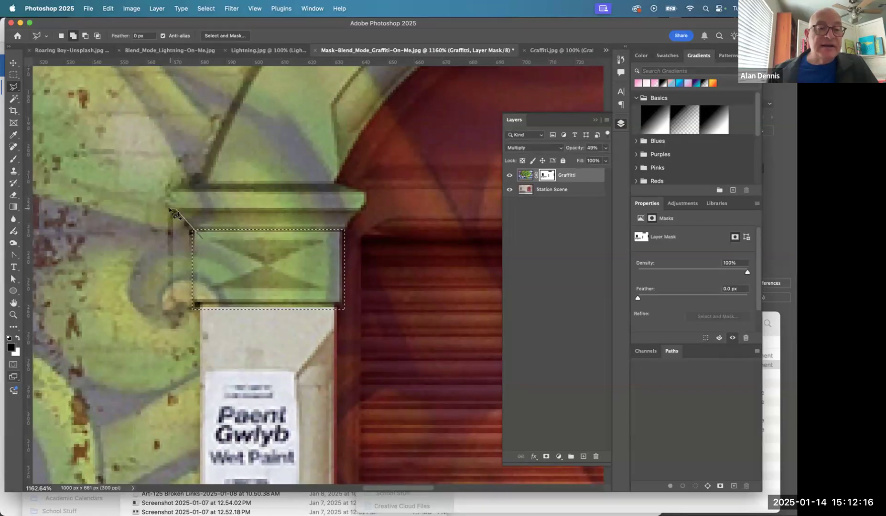
{"action": "left_click", "coordinate": [170, 190]}
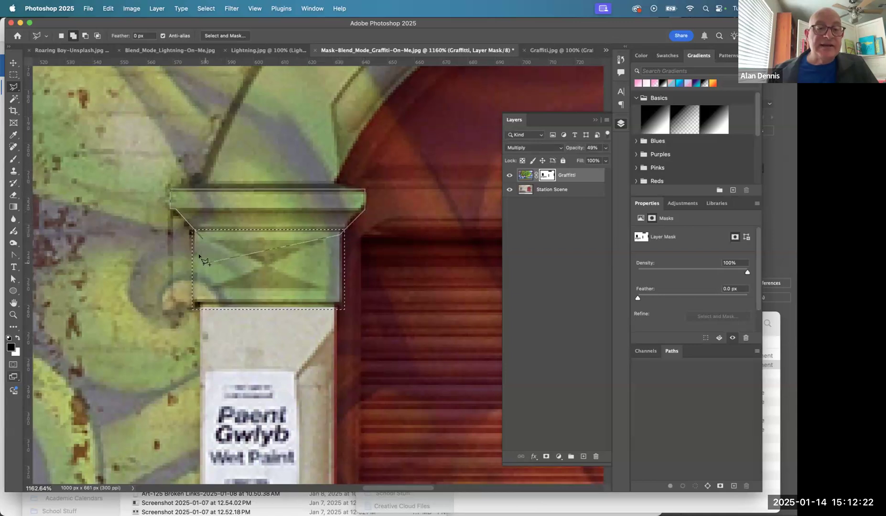
{"action": "left_click", "coordinate": [202, 240]}
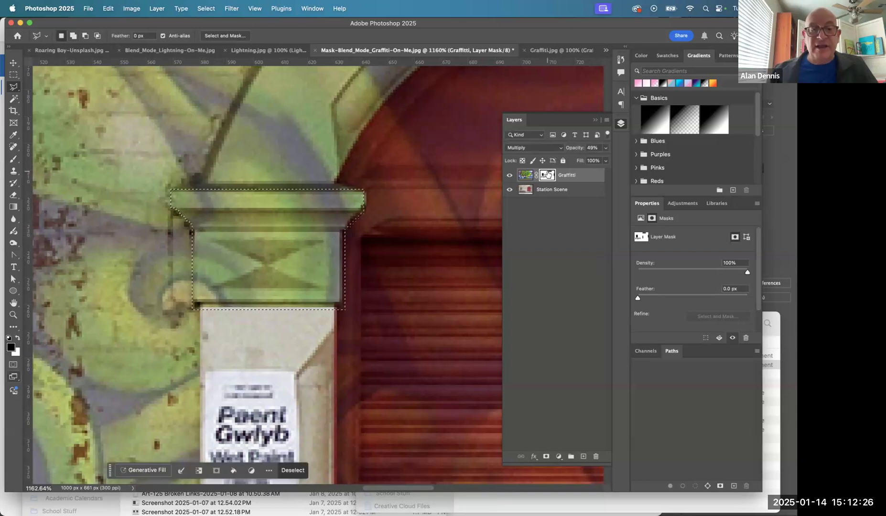
- Fill the left pillar's capital selection with black on the Graffitti layer mask and deselect
{"action": "key", "text": "alt+BackSpace"}
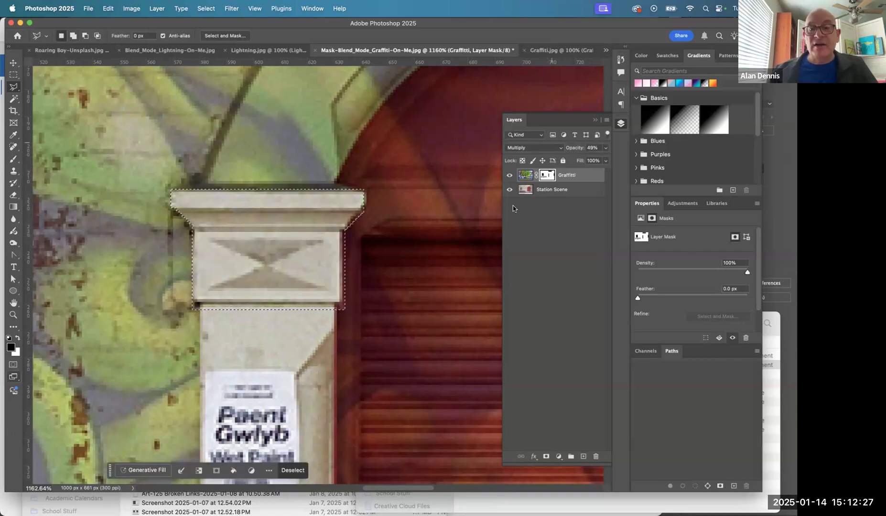
{"action": "left_click", "coordinate": [548, 177], "text": "alt"}
{"action": "left_click", "coordinate": [548, 176], "text": "alt"}
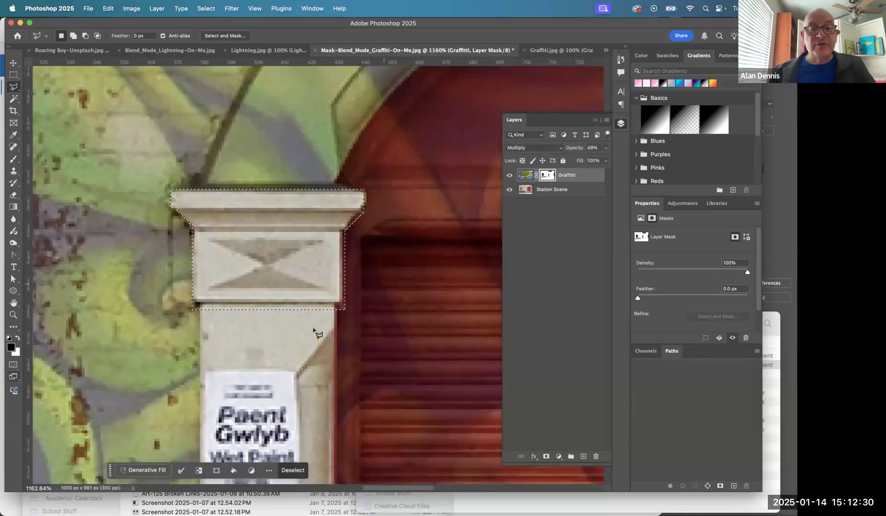
{"action": "key", "text": "c"}
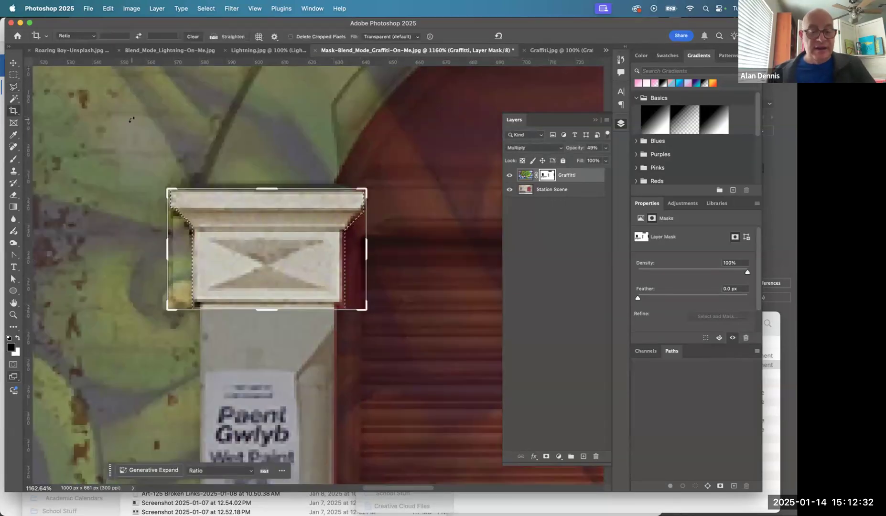
{"action": "key", "text": "v"}
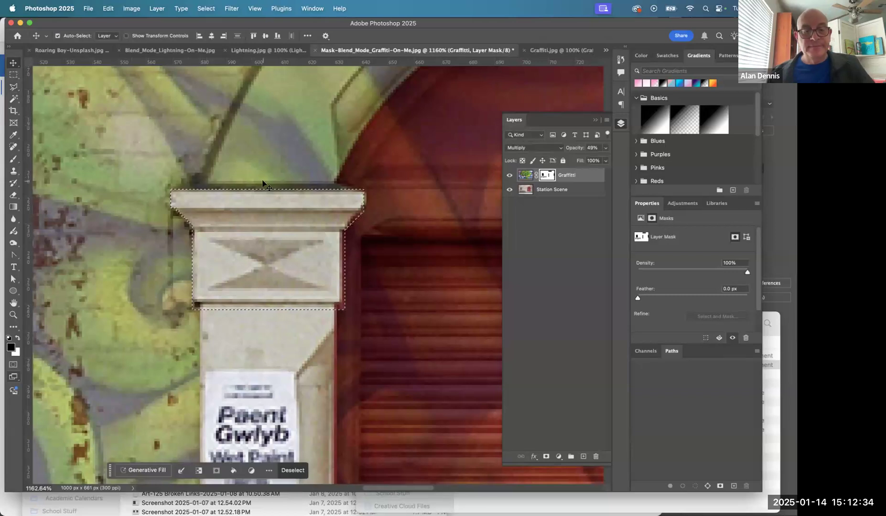
{"action": "left_click", "coordinate": [365, 258], "text": "alt"}
{"action": "left_click", "coordinate": [365, 258], "text": "alt"}
{"action": "left_click", "coordinate": [365, 259], "text": "alt"}
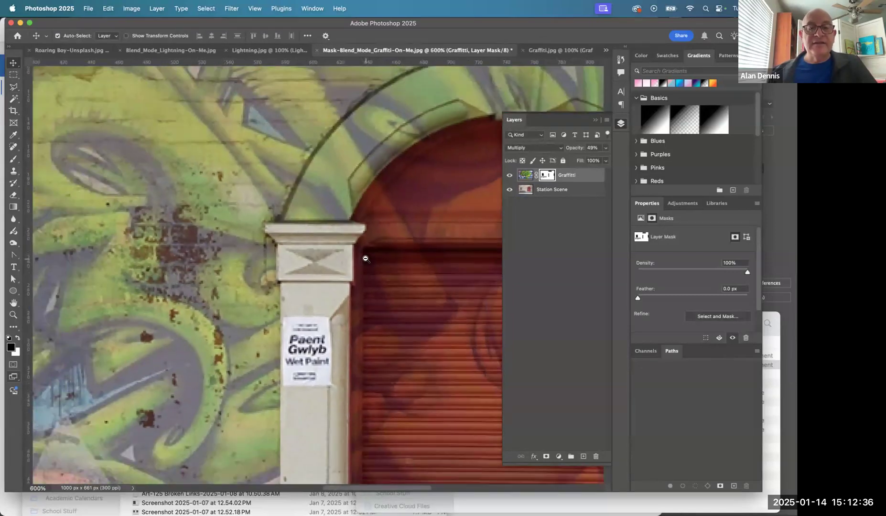
{"action": "left_click", "coordinate": [366, 258], "text": "alt"}
{"action": "left_click_drag", "start_coordinate": [366, 258], "coordinate": [182, 274]}
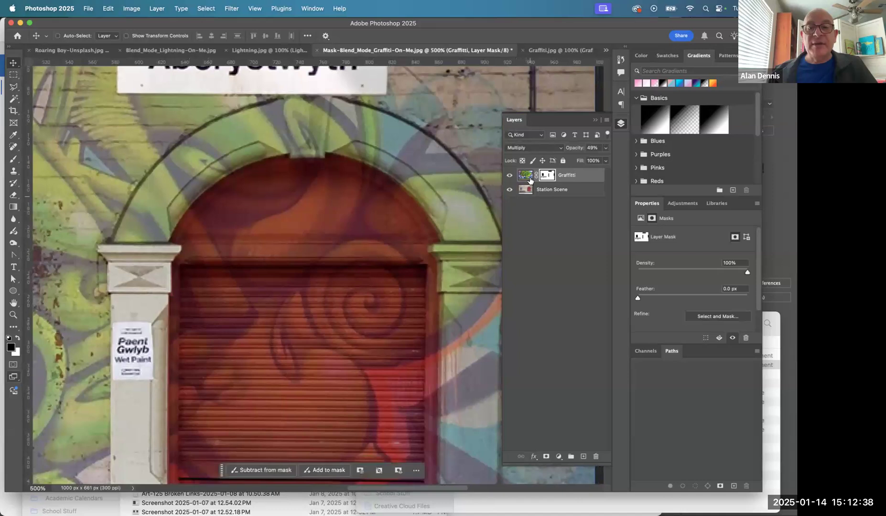
- On the Station Scene layer, select the left capital, stone arch and upper red door with a size 45 Quick Selection brush
{"action": "left_click", "coordinate": [522, 191]}
{"action": "left_click_drag", "start_coordinate": [400, 196], "coordinate": [401, 229]}
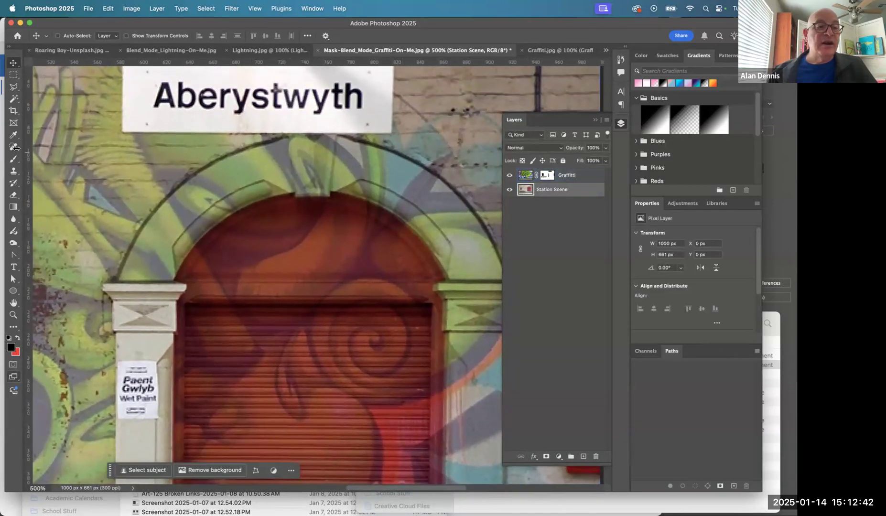
{"action": "left_click", "coordinate": [13, 99]}
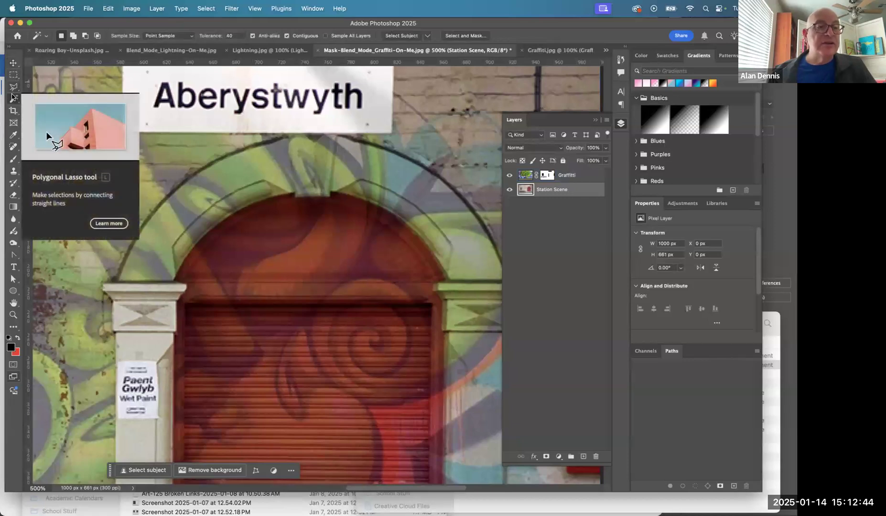
{"action": "left_click", "coordinate": [13, 100]}
{"action": "left_click", "coordinate": [47, 106]}
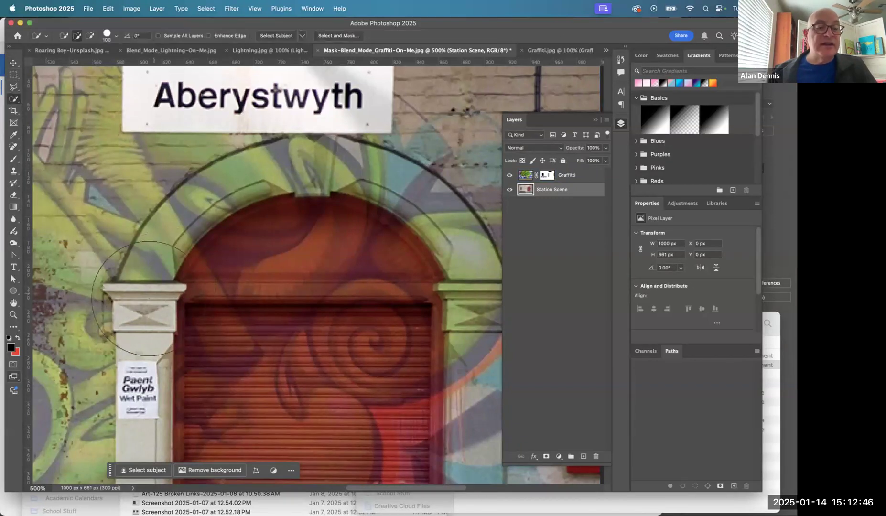
{"action": "key", "text": "bracketleft"}
{"action": "key", "text": "bracketleft"}
{"action": "key", "text": "bracketleft"}
{"action": "key", "text": "bracketleft"}
{"action": "key", "text": "bracketleft"}
{"action": "key", "text": "bracketleft"}
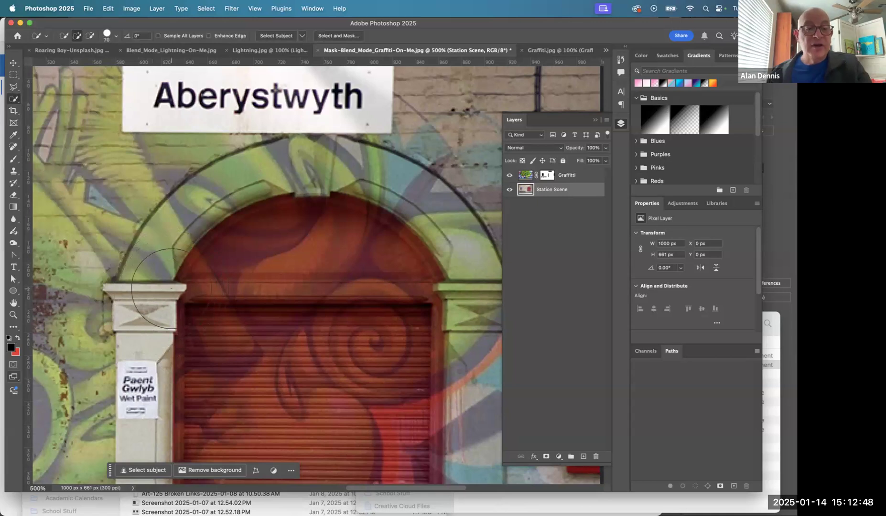
{"action": "mouse_move", "coordinate": [152, 281]}
{"action": "left_mouse_down"}
{"action": "mouse_move", "coordinate": [209, 221]}
{"action": "mouse_move", "coordinate": [239, 206]}
{"action": "mouse_move", "coordinate": [317, 213]}
{"action": "left_mouse_up"}
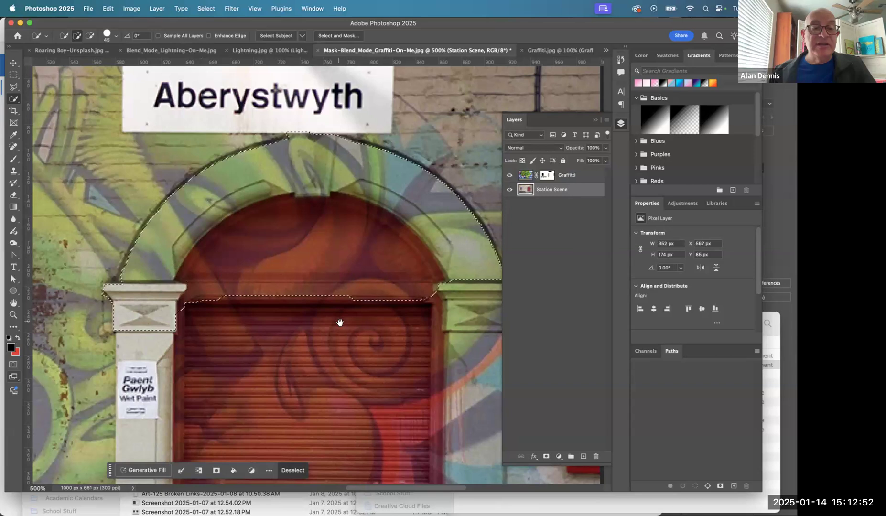
- Extend the quick selection down the doorway's right pillar, including its capital and base block
{"action": "left_click_drag", "start_coordinate": [340, 320], "coordinate": [258, 233]}
{"action": "left_click_drag", "start_coordinate": [356, 201], "coordinate": [353, 193]}
{"action": "mouse_move", "coordinate": [353, 194]}
{"action": "left_mouse_down"}
{"action": "mouse_move", "coordinate": [366, 208]}
{"action": "mouse_move", "coordinate": [367, 250]}
{"action": "mouse_move", "coordinate": [361, 383]}
{"action": "mouse_move", "coordinate": [375, 422]}
{"action": "mouse_move", "coordinate": [389, 407]}
{"action": "left_mouse_up"}
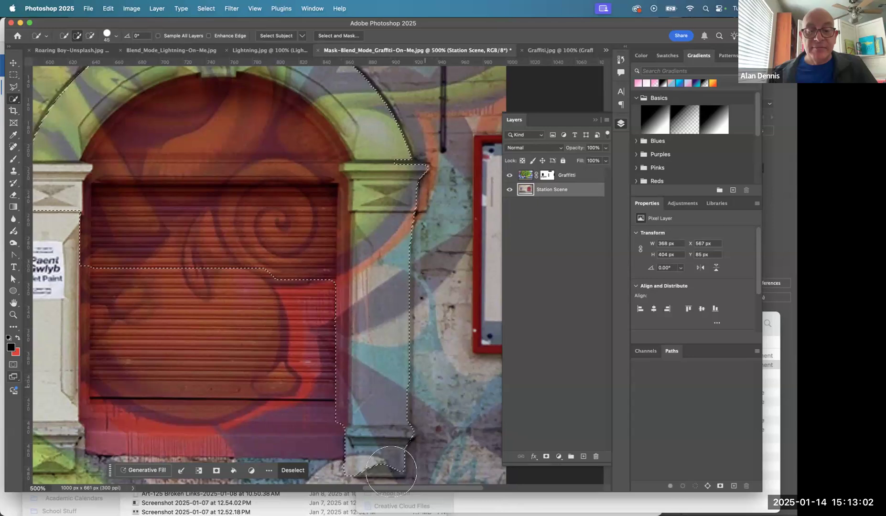
{"action": "left_click", "coordinate": [375, 449]}
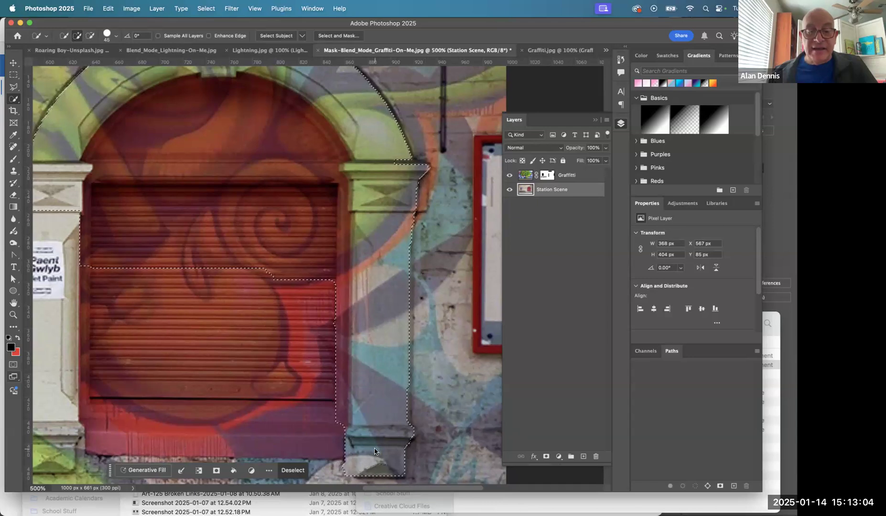
- Add the left pillar's base and the remaining lower part of the red shutter and sill to the quick selection
{"action": "scroll", "coordinate": [366, 432], "scroll_direction": "left", "scroll_amount": 5}
{"action": "scroll", "coordinate": [366, 433], "scroll_direction": "down", "scroll_amount": 2}
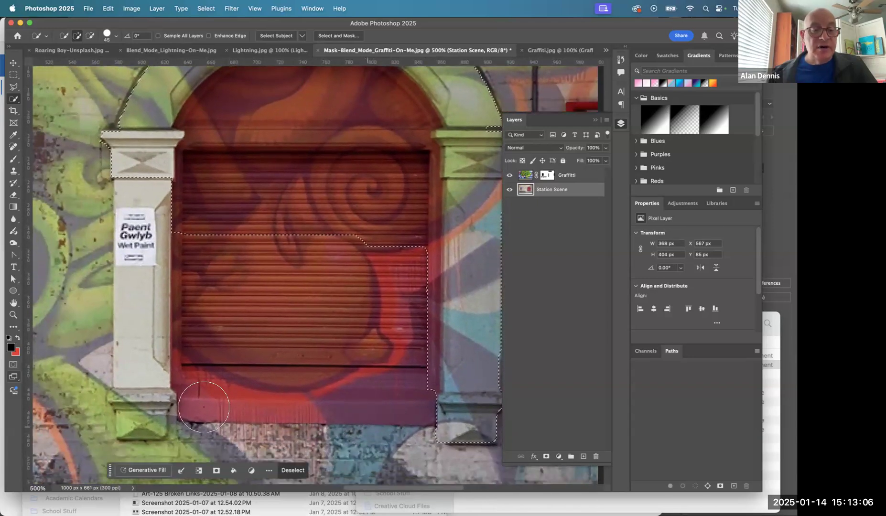
{"action": "left_click", "coordinate": [140, 409]}
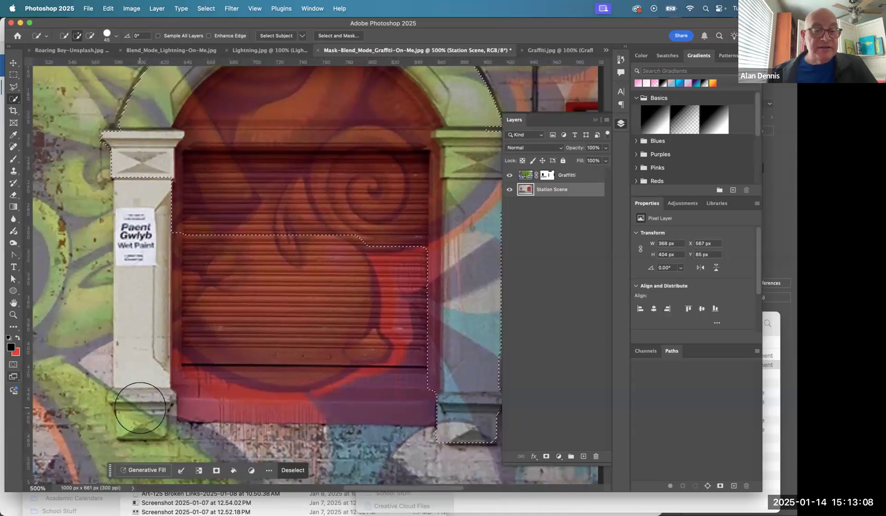
{"action": "left_click", "coordinate": [197, 378]}
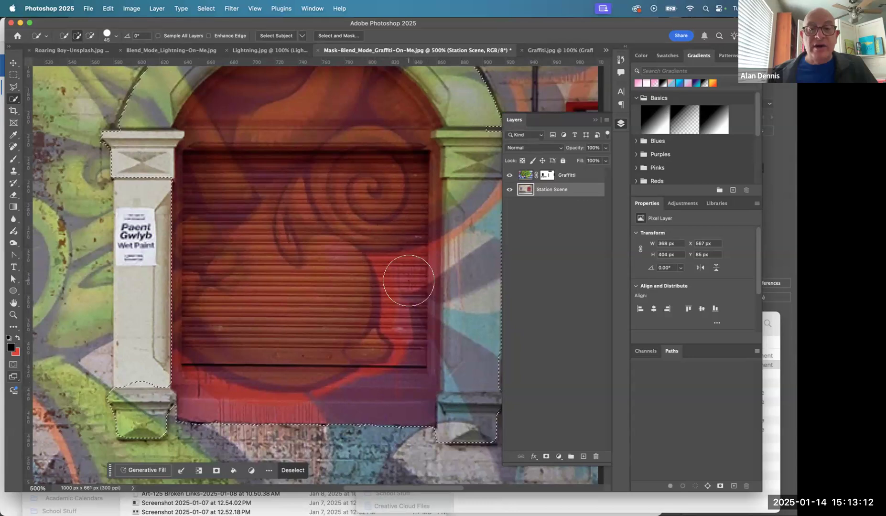
{"action": "scroll", "coordinate": [409, 281], "scroll_direction": "right", "scroll_amount": 5}
{"action": "scroll", "coordinate": [408, 280], "scroll_direction": "down", "scroll_amount": 2}
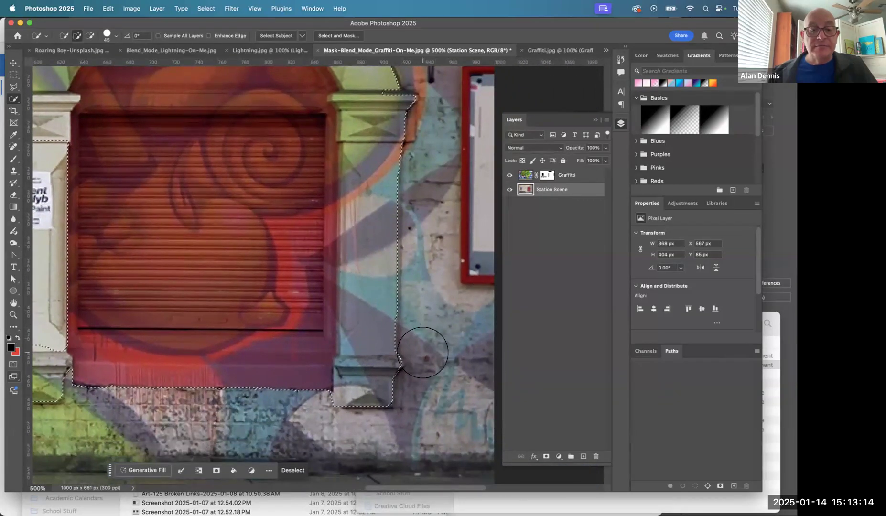
{"action": "scroll", "coordinate": [415, 334], "scroll_direction": "up", "scroll_amount": 5}
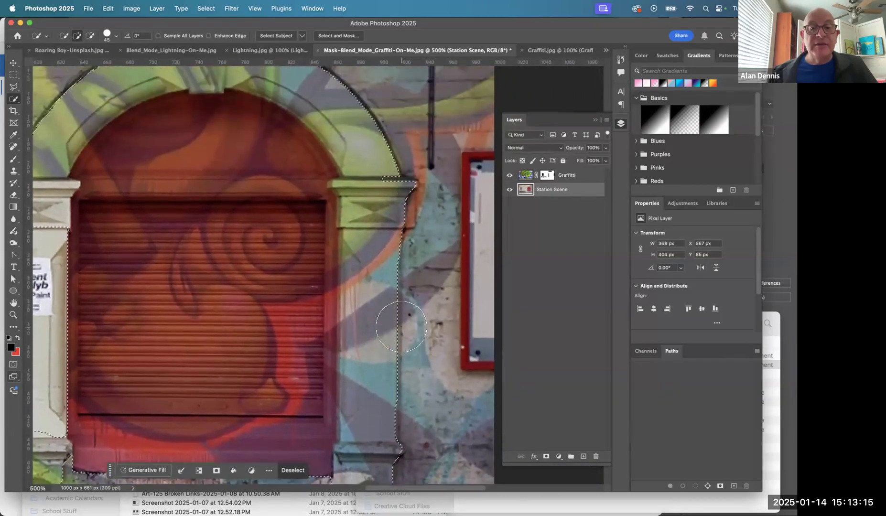
- Fill the doorway selection with black on the Graffitti layer mask, deselect, and return to the layer image
{"action": "left_click", "coordinate": [548, 175], "text": "alt"}
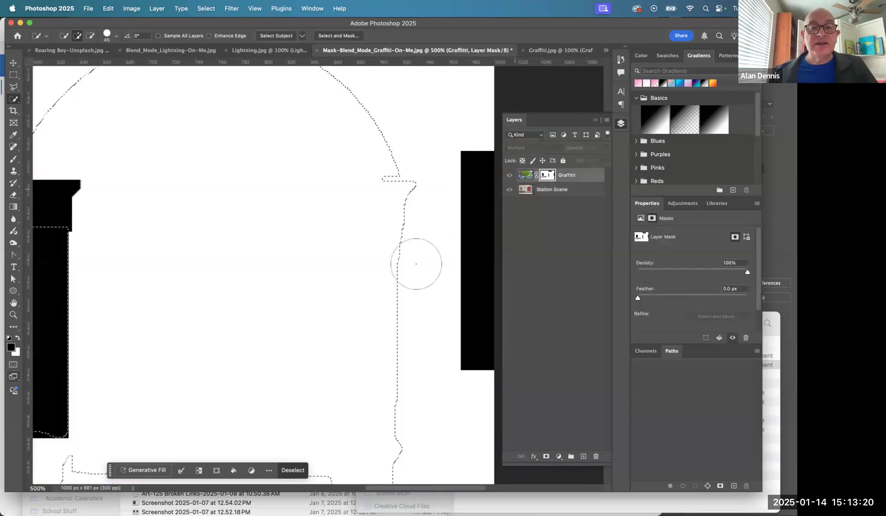
{"action": "left_click", "coordinate": [349, 290], "text": "alt"}
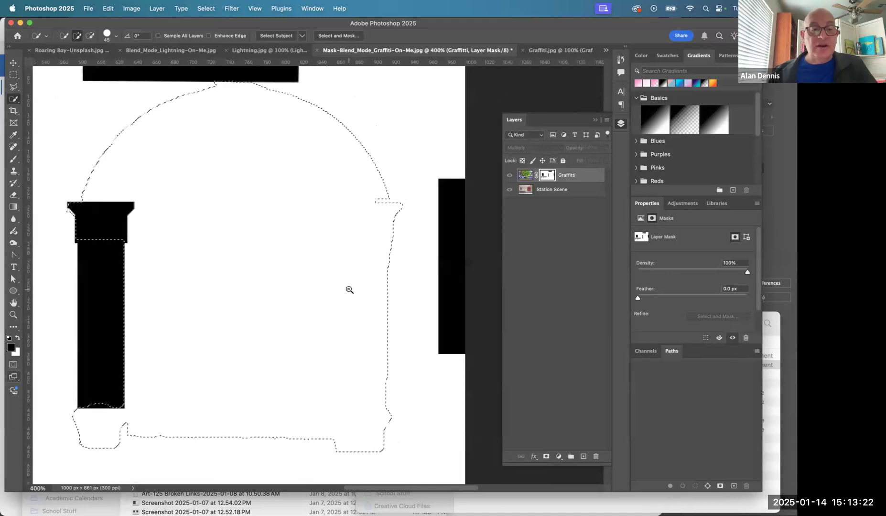
{"action": "left_click", "coordinate": [349, 290], "text": "alt"}
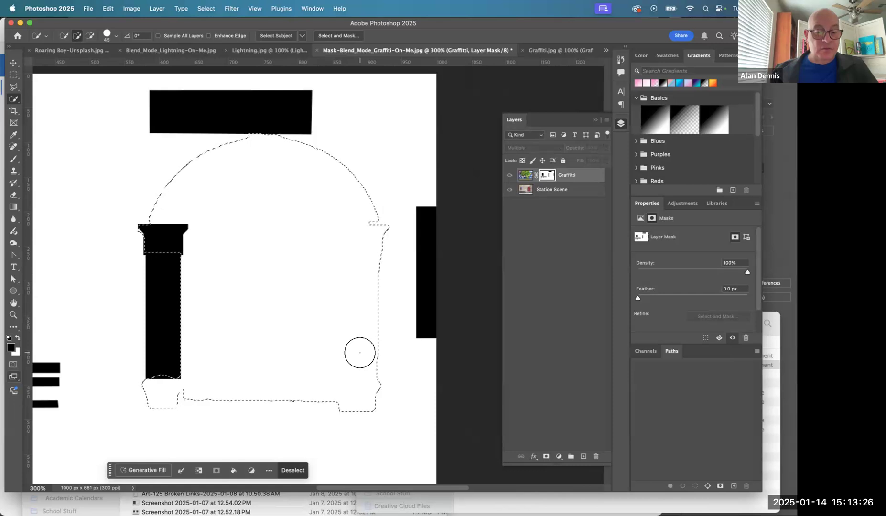
{"action": "key", "text": "alt"}
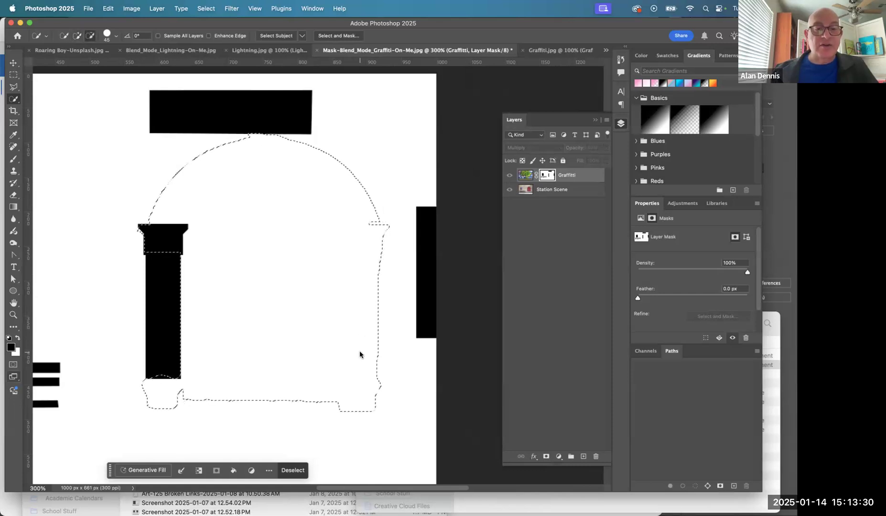
{"action": "key", "text": "alt+BackSpace"}
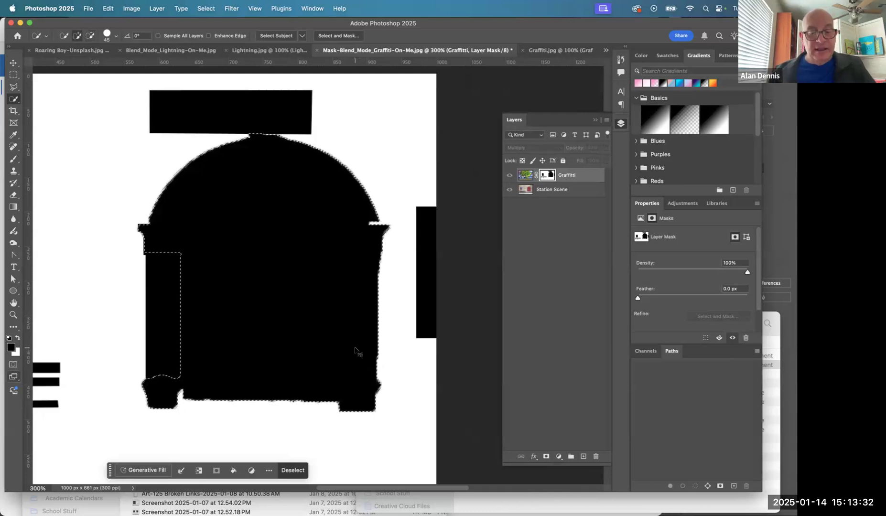
{"action": "key", "text": "super+d"}
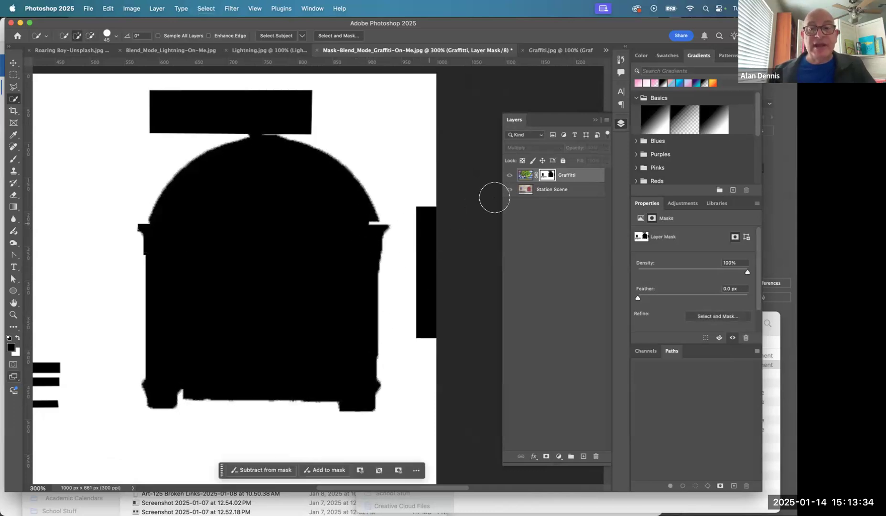
{"action": "left_click", "coordinate": [525, 172]}
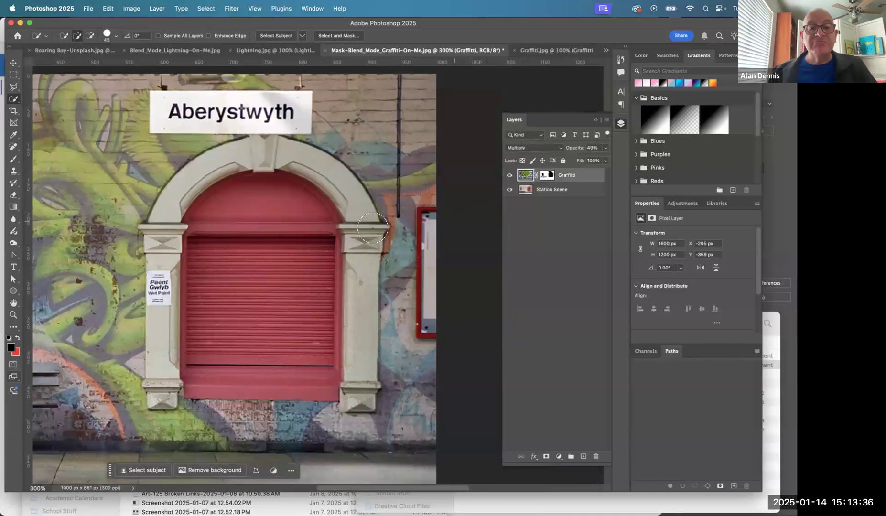
- Inspect the masked edges around the doorway's right capital and preview the whole composite with the interface panels hidden
{"action": "scroll", "coordinate": [382, 215], "scroll_direction": "up", "scroll_amount": 5}
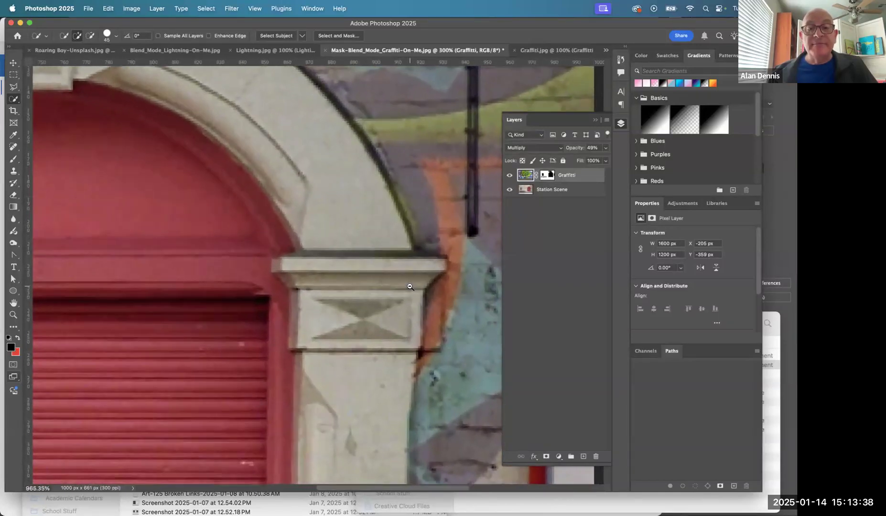
{"action": "scroll", "coordinate": [374, 226], "scroll_direction": "down", "scroll_amount": 2}
{"action": "scroll", "coordinate": [374, 226], "scroll_direction": "down", "scroll_amount": 3}
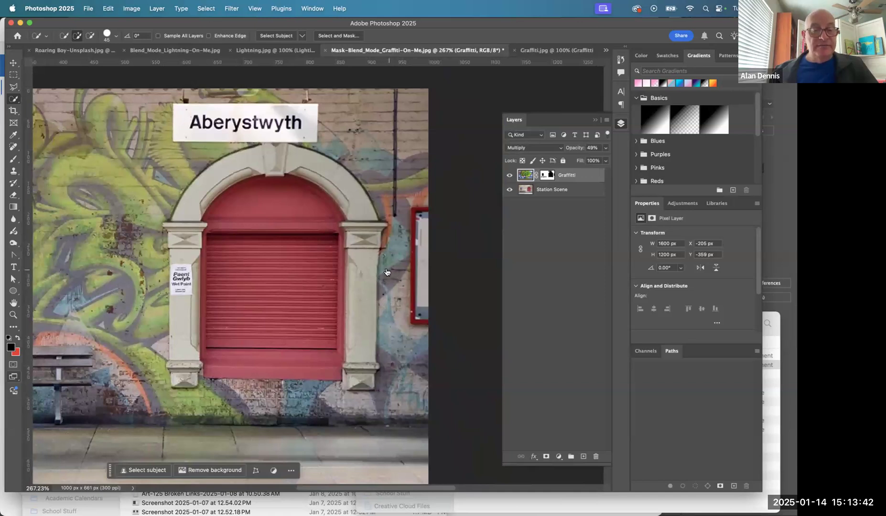
{"action": "key", "text": "super+Tab"}
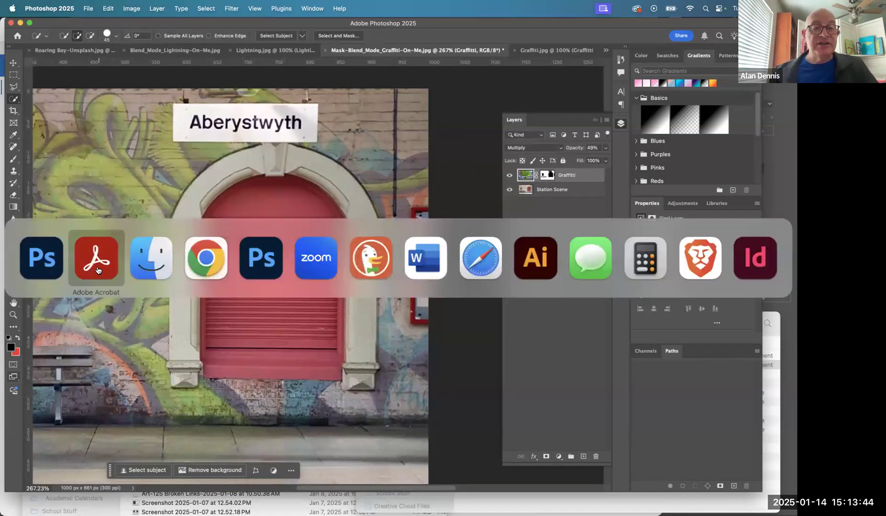
{"action": "left_click", "coordinate": [56, 270]}
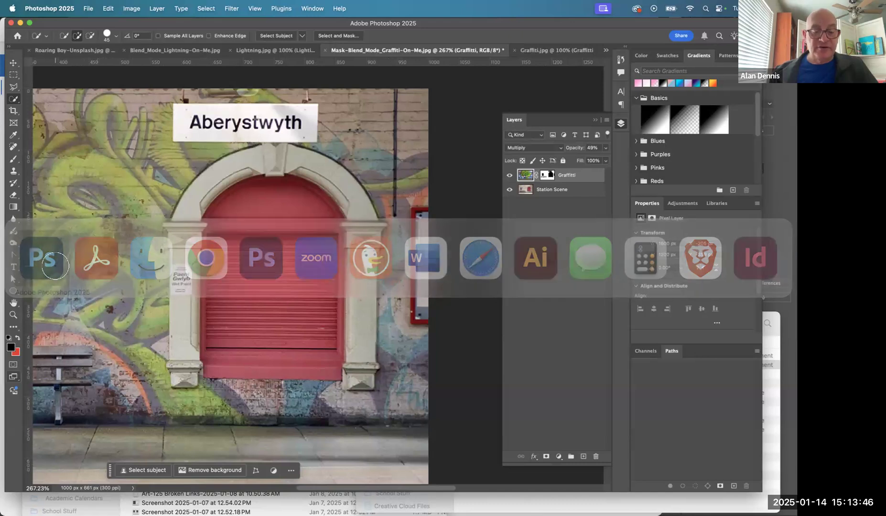
{"action": "key", "text": "super+0"}
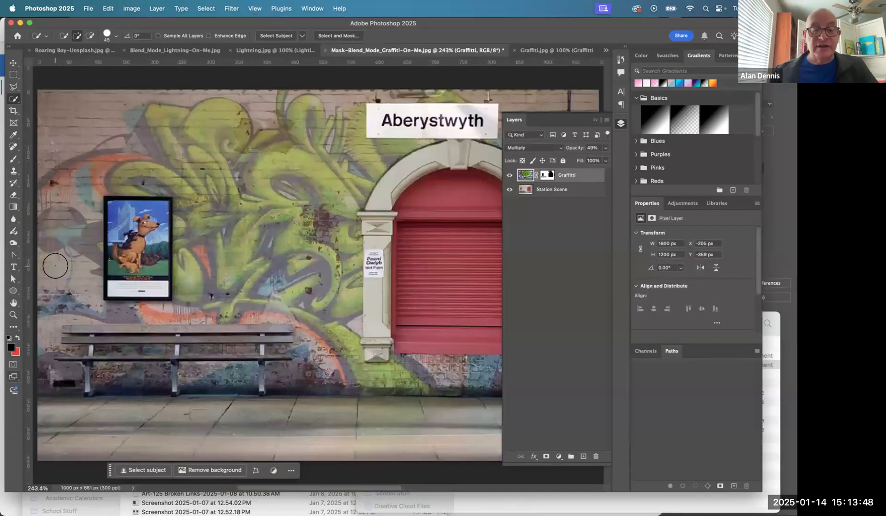
{"action": "key", "text": "Tab"}
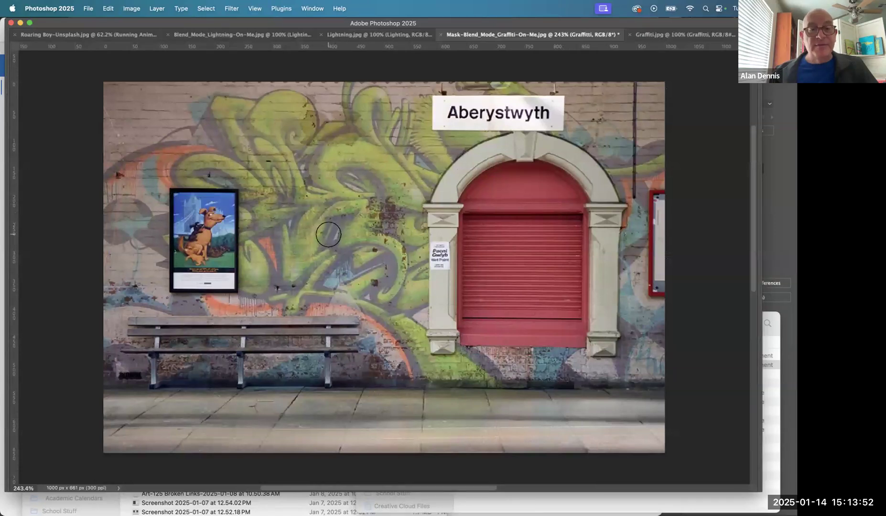
{"action": "key", "text": "Tab"}
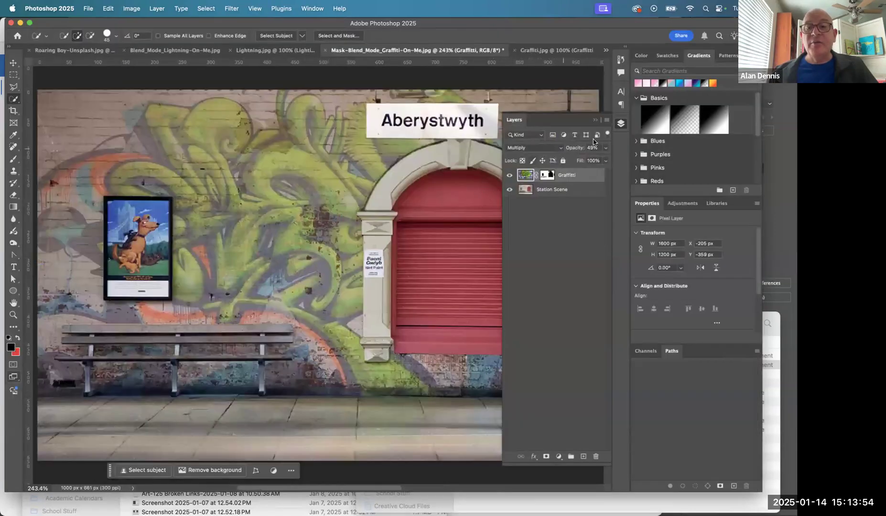
- Set the Graffitti layer's opacity to 100%, deselect the layers, and preview the composite with the interface panels hidden
{"action": "left_click", "coordinate": [607, 149]}
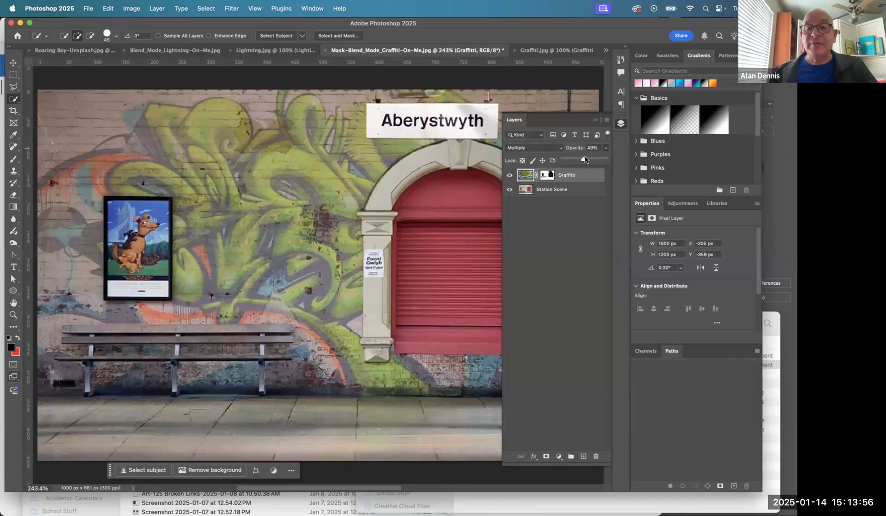
{"action": "left_click_drag", "start_coordinate": [584, 160], "coordinate": [604, 159]}
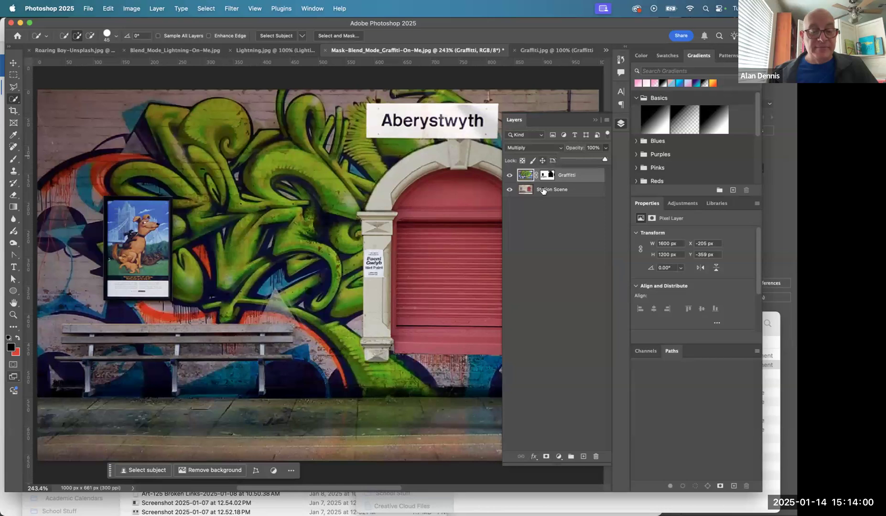
{"action": "left_click", "coordinate": [559, 218]}
{"action": "key", "text": "Tab"}
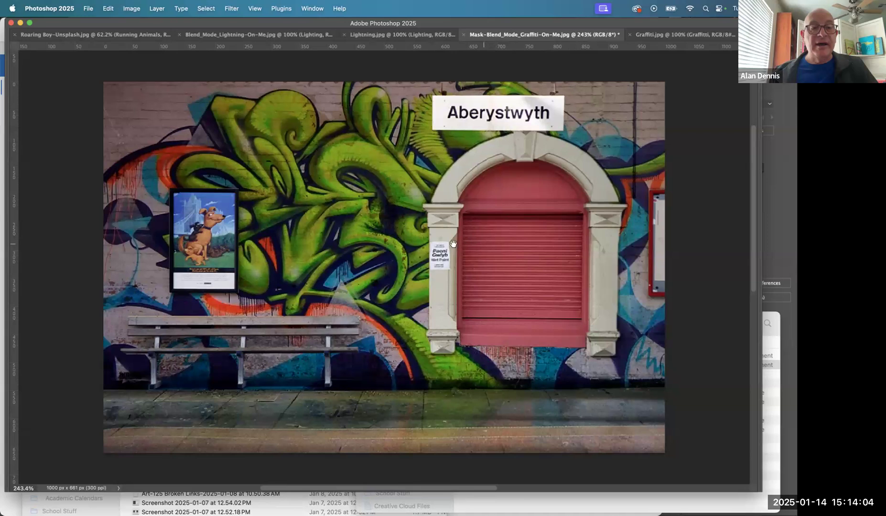
- Look over the wall composite, switch to Acrobat to review the instruction PDF's selection and layer mask steps, and return to Photoshop
{"action": "scroll", "coordinate": [453, 244], "scroll_direction": "right", "scroll_amount": 3}
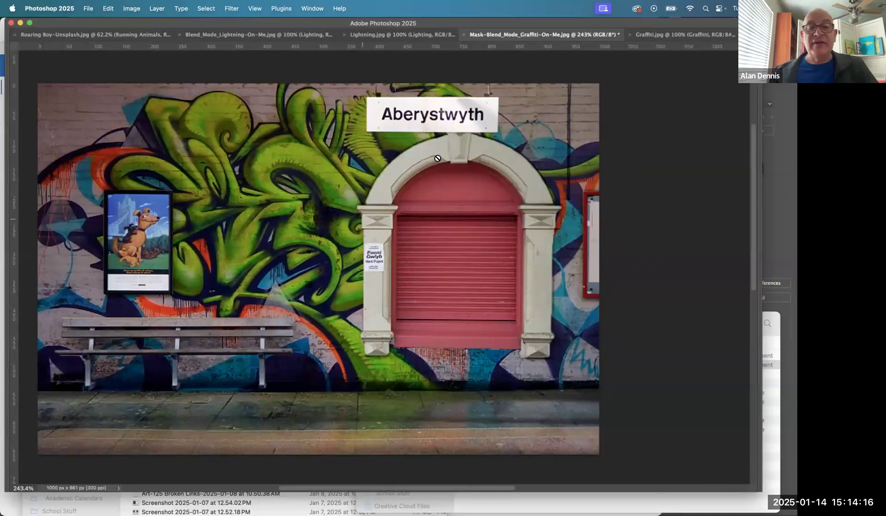
{"action": "scroll", "coordinate": [418, 227], "scroll_direction": "right", "scroll_amount": 5}
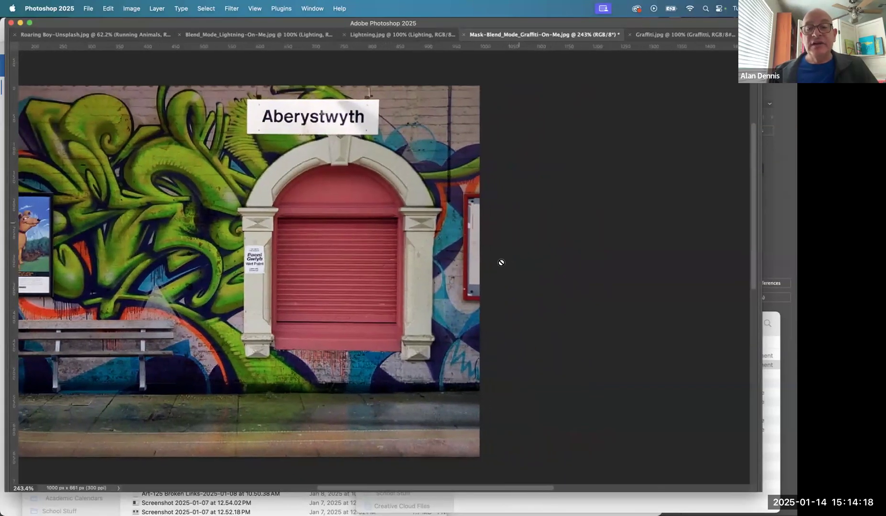
{"action": "scroll", "coordinate": [481, 272], "scroll_direction": "left", "scroll_amount": 5}
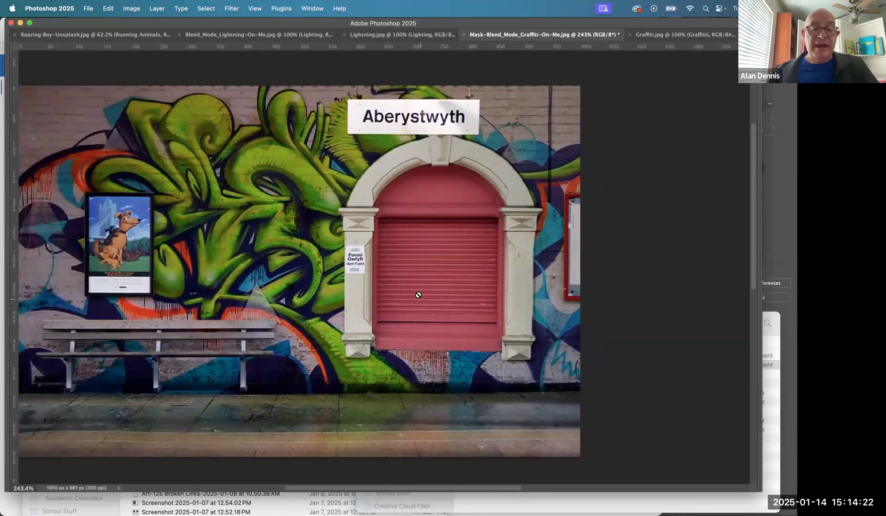
{"action": "key", "text": "super+Tab"}
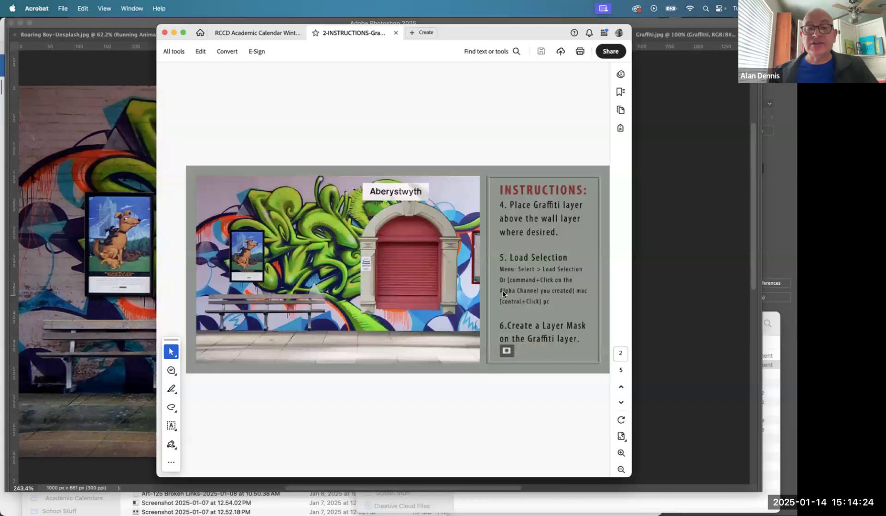
{"action": "key", "text": "Right"}
{"action": "key", "text": "Left"}
{"action": "key", "text": "Left"}
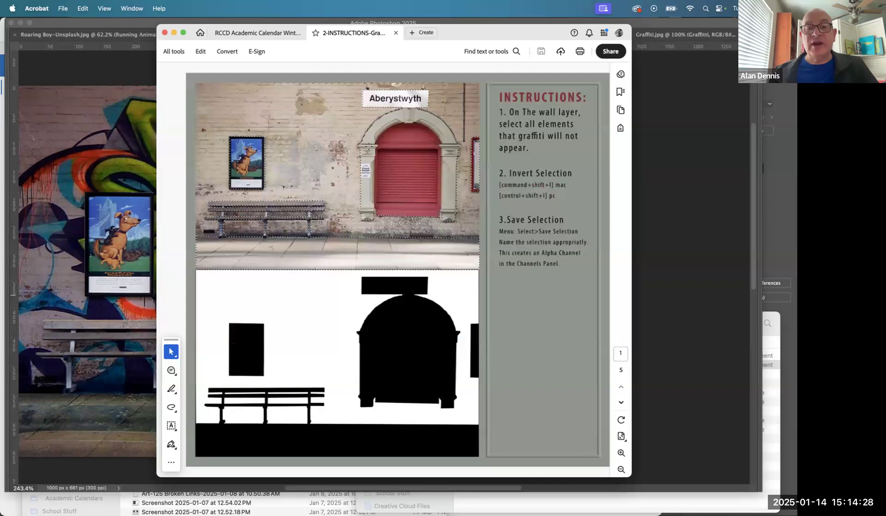
{"action": "key", "text": "Right"}
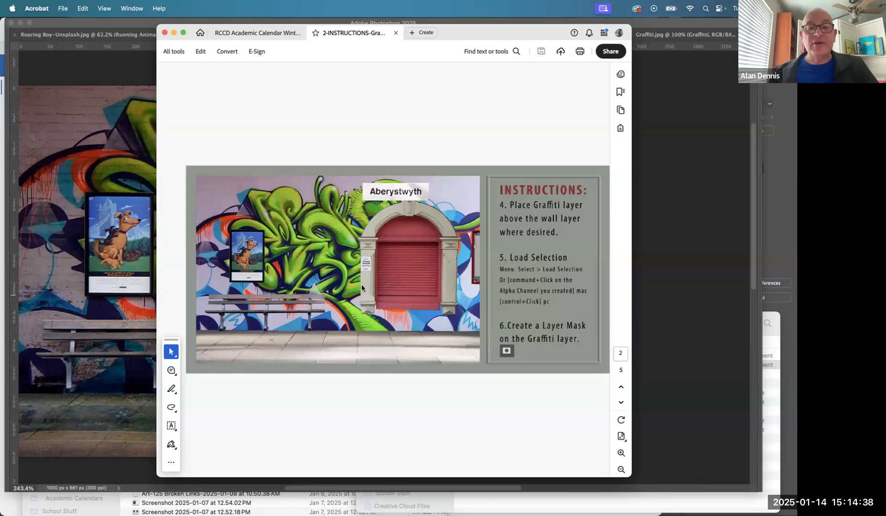
{"action": "key", "text": "super+Tab"}
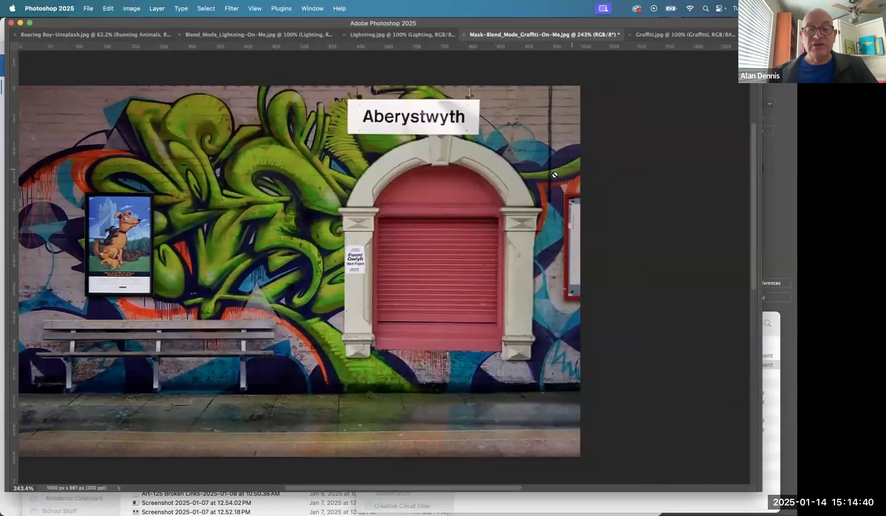
- Switch to Acrobat, read the Multiply blending and cashier-in-the-window instructions alongside the composite, and return to Photoshop
{"action": "key", "text": "super+Tab"}
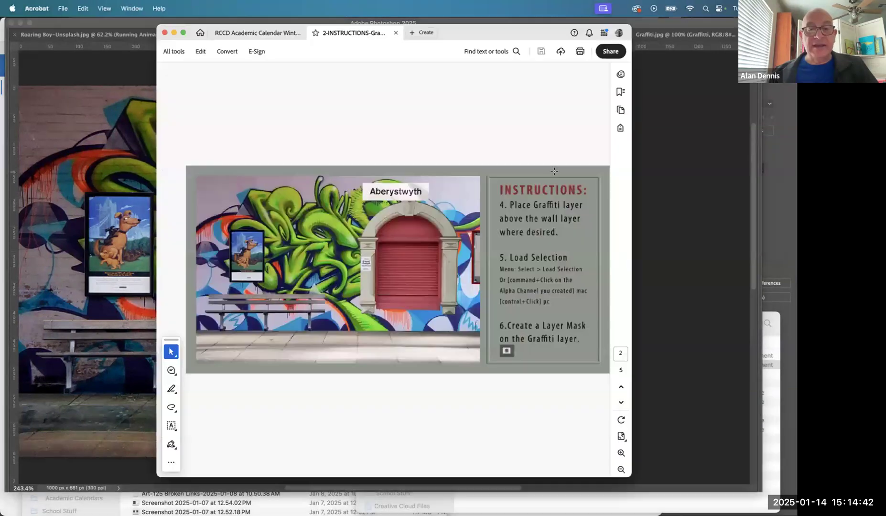
{"action": "key", "text": "Right"}
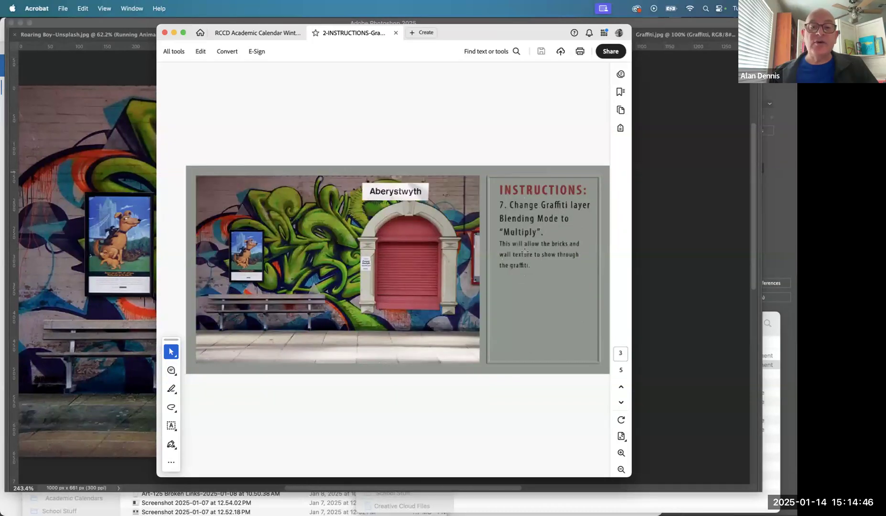
{"action": "key", "text": "super+Tab"}
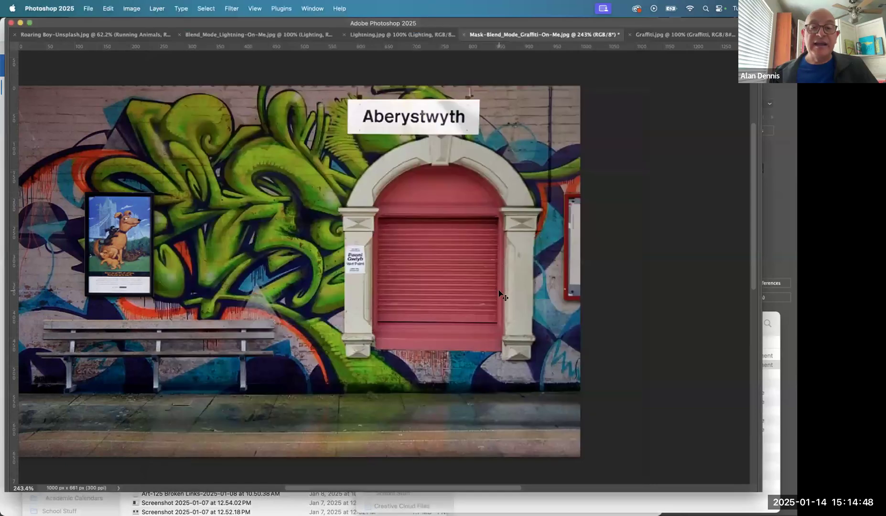
{"action": "key", "text": "super+Tab"}
{"action": "key", "text": "Right"}
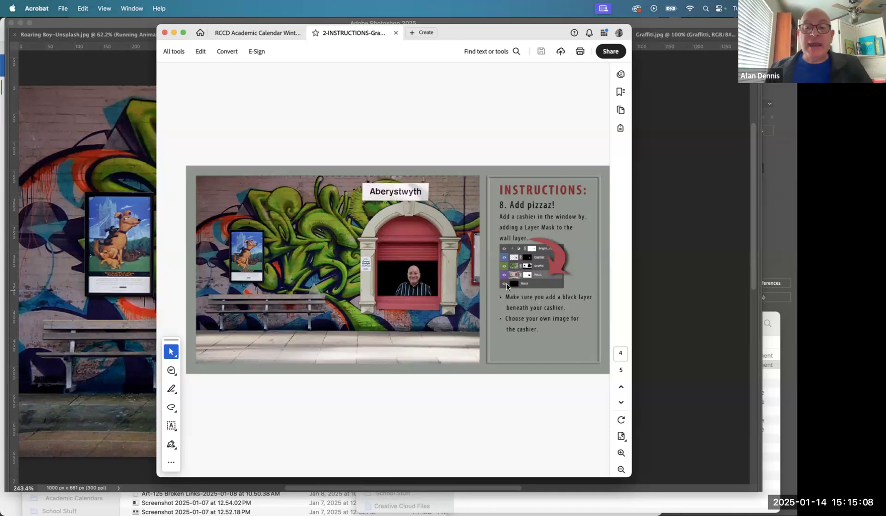
{"action": "key", "text": "super+Tab"}
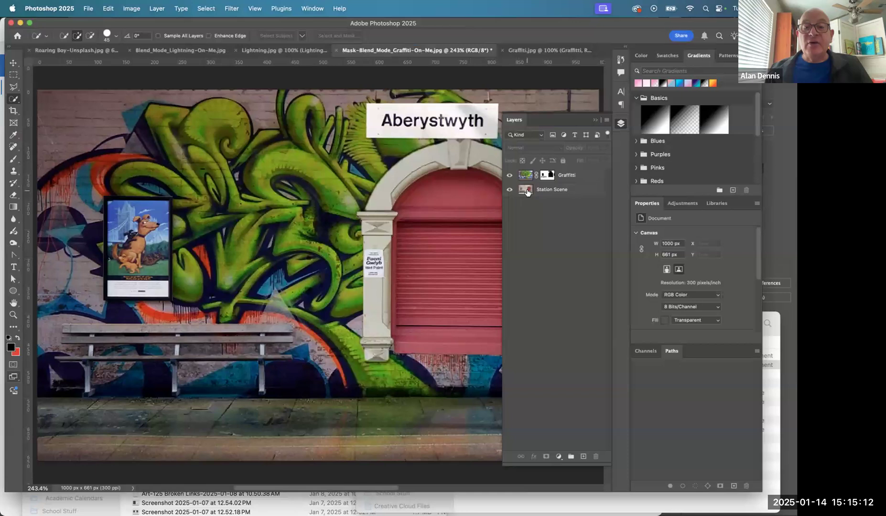
- Add a layer mask to the Station Scene layer and select the shutter's lower part with a rectangular marquee of about 212 × 120 px
{"action": "left_click", "coordinate": [529, 190]}
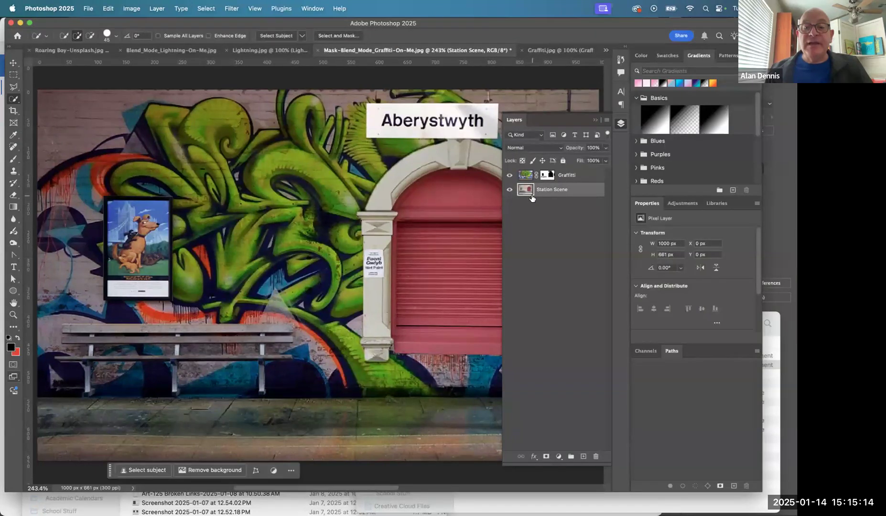
{"action": "left_click", "coordinate": [546, 456]}
{"action": "left_click_drag", "start_coordinate": [477, 311], "coordinate": [388, 303]}
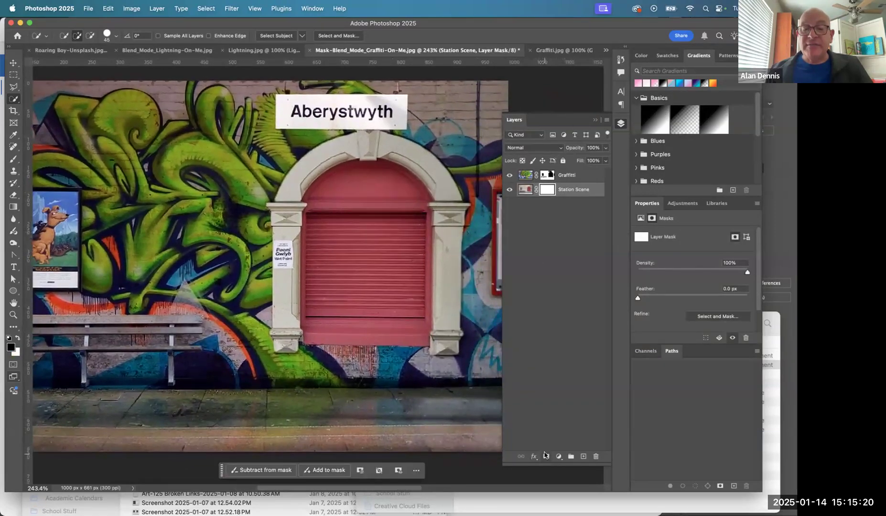
{"action": "left_click", "coordinate": [11, 75]}
{"action": "left_click", "coordinate": [382, 288], "text": "super"}
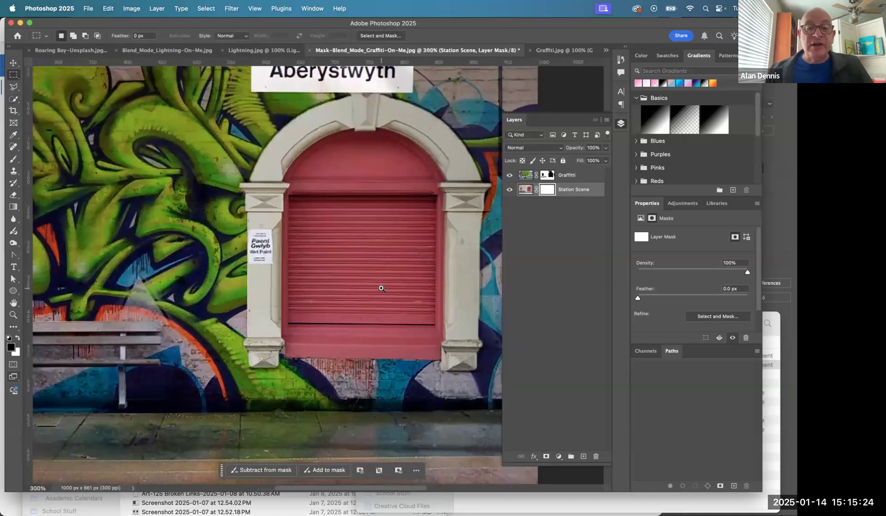
{"action": "left_click", "coordinate": [381, 289], "text": "super"}
{"action": "left_click", "coordinate": [381, 289], "text": "super"}
{"action": "scroll", "coordinate": [380, 288], "scroll_direction": "right", "scroll_amount": 3}
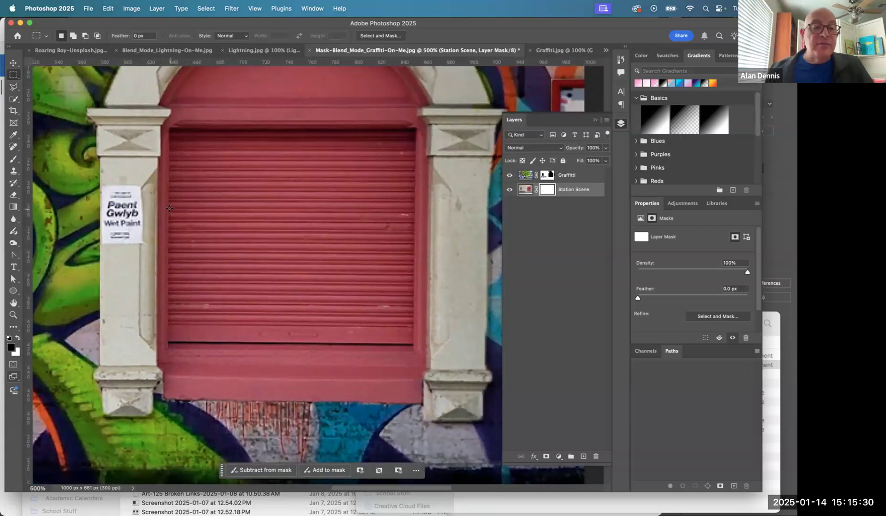
{"action": "left_click_drag", "start_coordinate": [169, 207], "coordinate": [412, 345]}
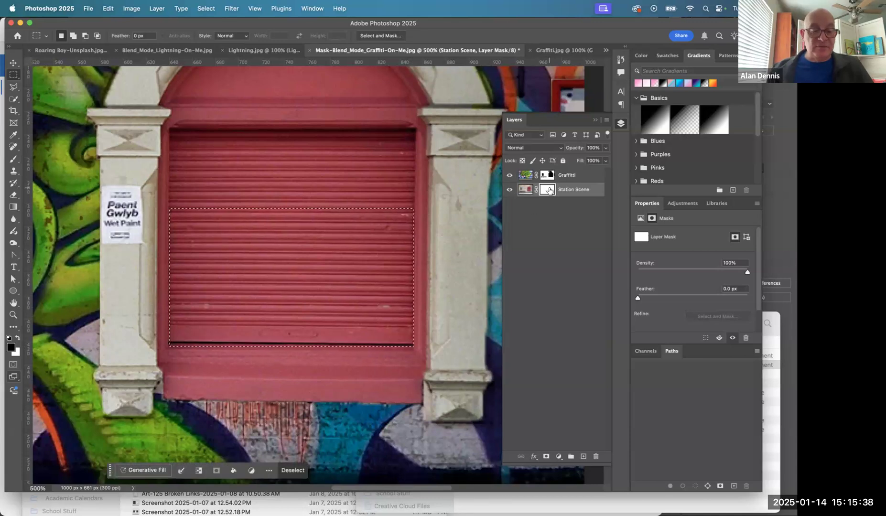
{"action": "key", "text": "BackSpace"}
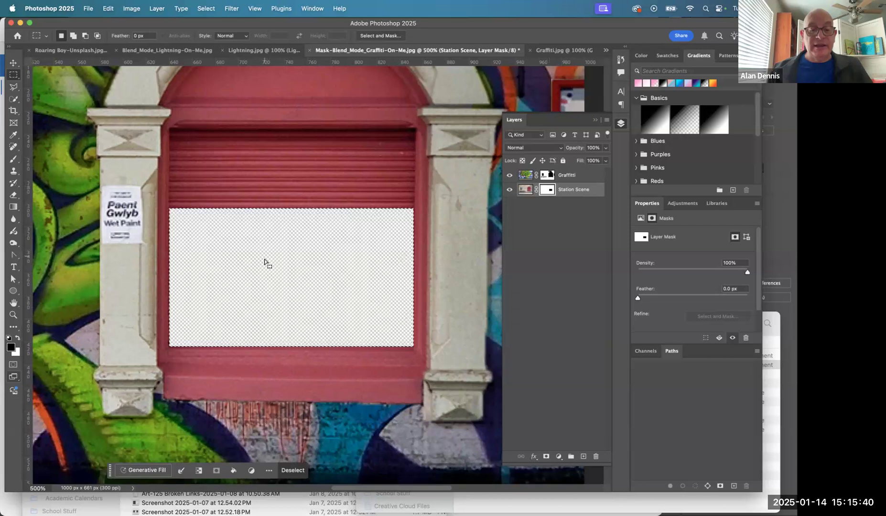
{"action": "key", "text": "super+d"}
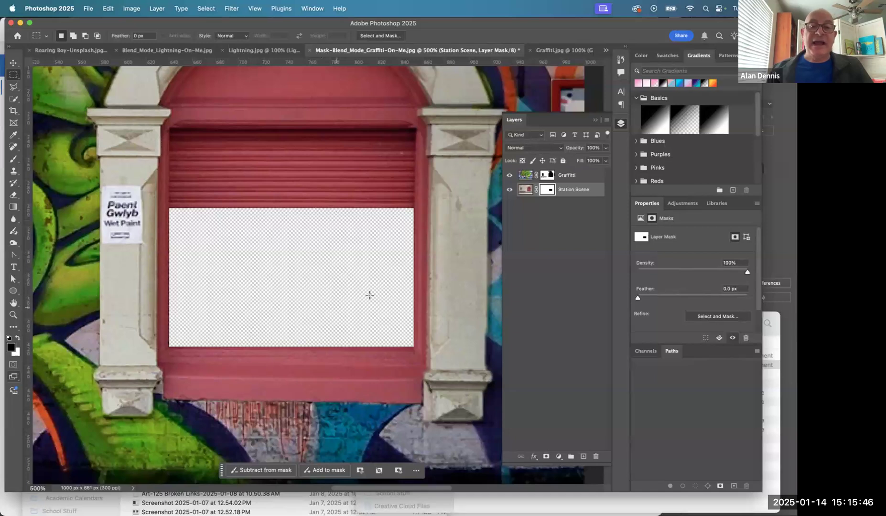
{"action": "key", "text": "super+shift+d"}
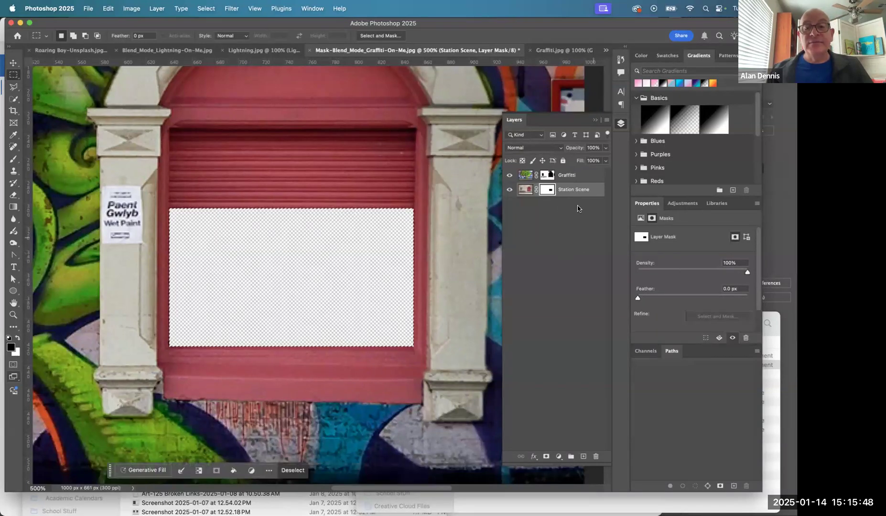
{"action": "key", "text": "super+BackSpace"}
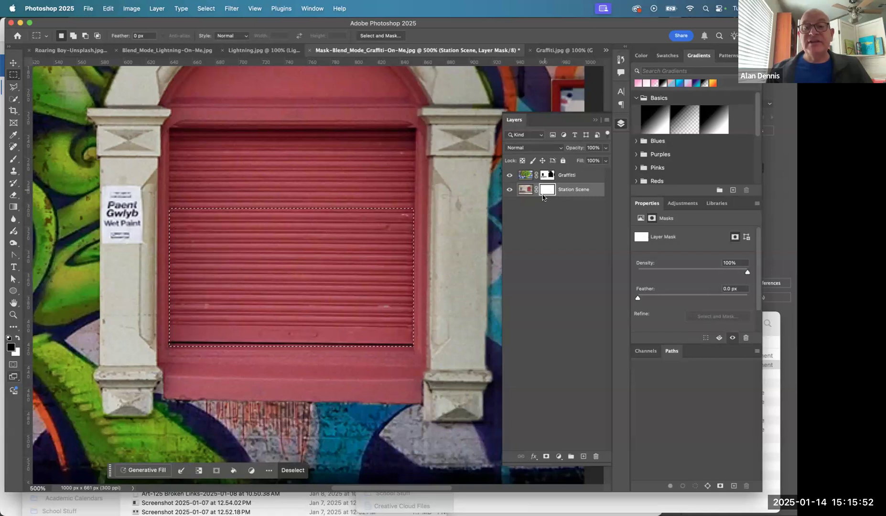
{"action": "left_click", "coordinate": [583, 457]}
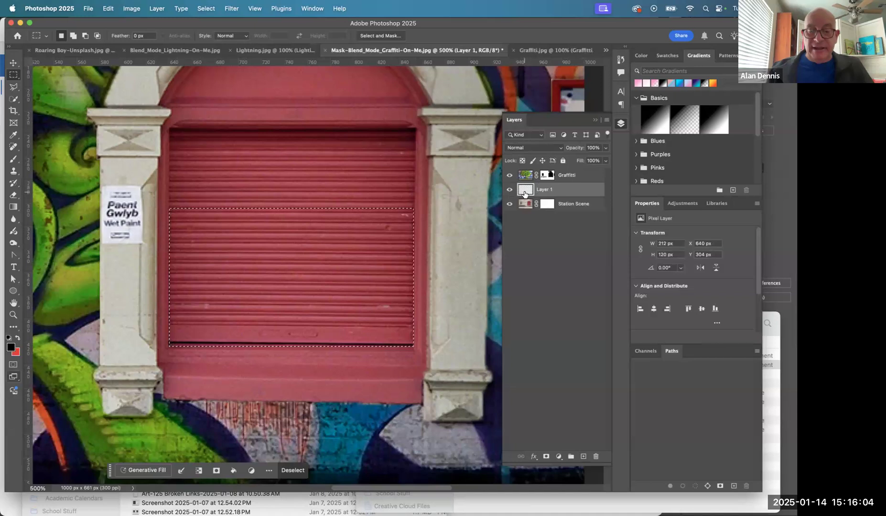
{"action": "key", "text": "alt+BackSpace"}
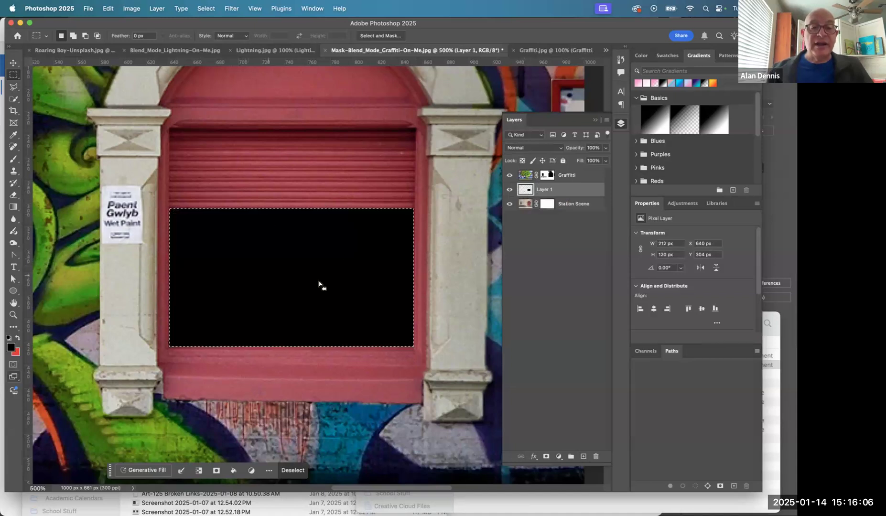
{"action": "key", "text": "super+z"}
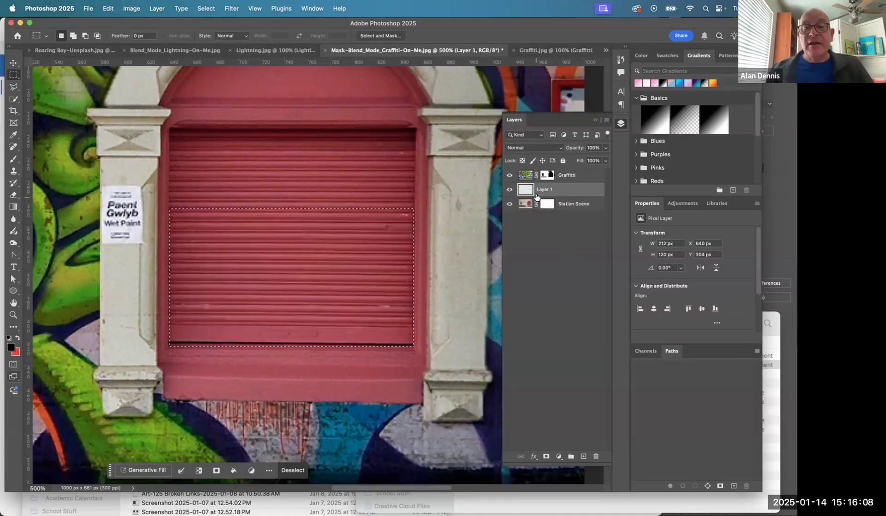
{"action": "key", "text": "super+z"}
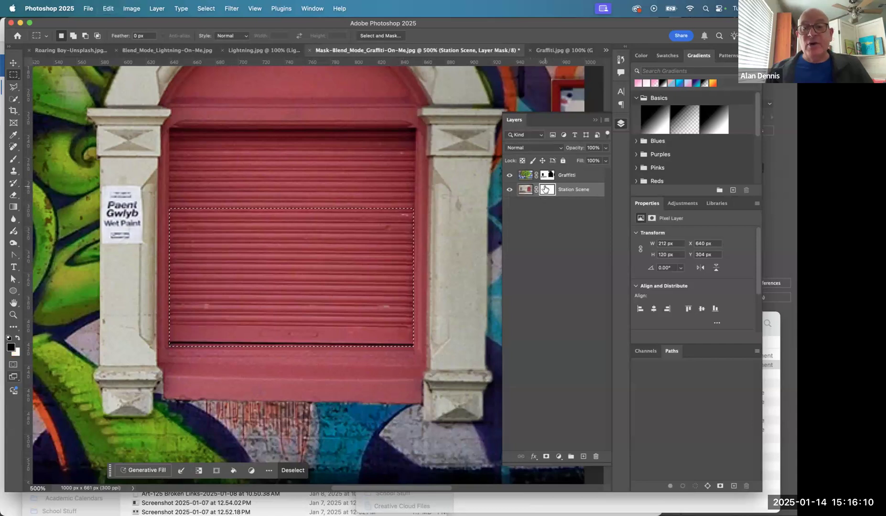
- Fill the selected shutter area with black on the Station Scene layer mask to cut the window opening, and deselect the layers
{"action": "left_click", "coordinate": [546, 190]}
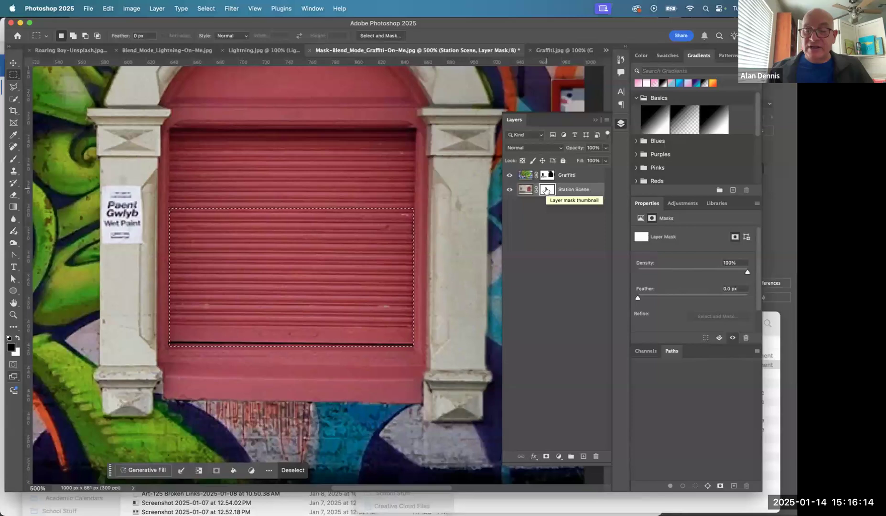
{"action": "key", "text": "BackSpace"}
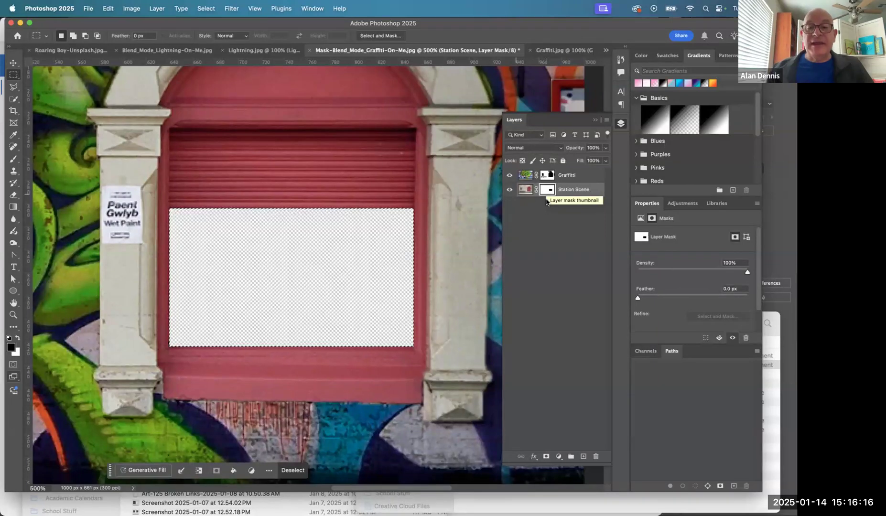
{"action": "left_click", "coordinate": [531, 252]}
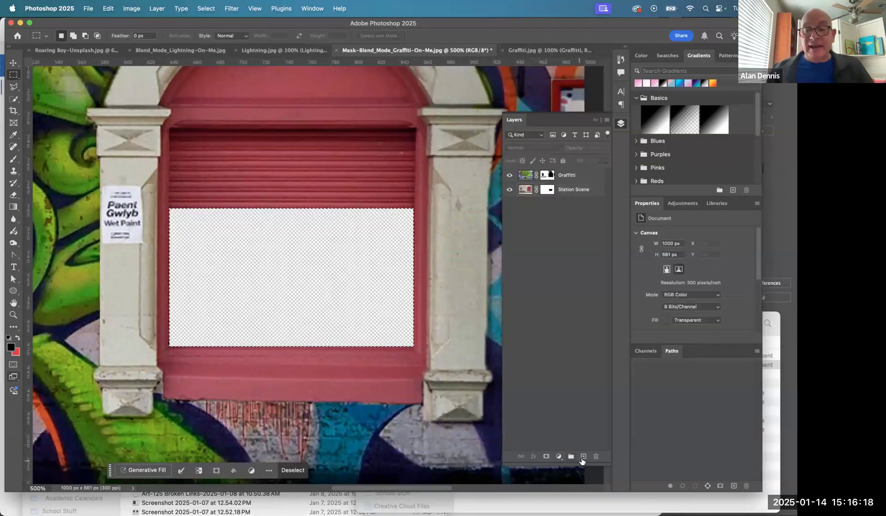
- Add a layer, fill the window selection with black on it, move it beneath the Station Scene layer, and clear the selection
{"action": "left_click", "coordinate": [583, 457]}
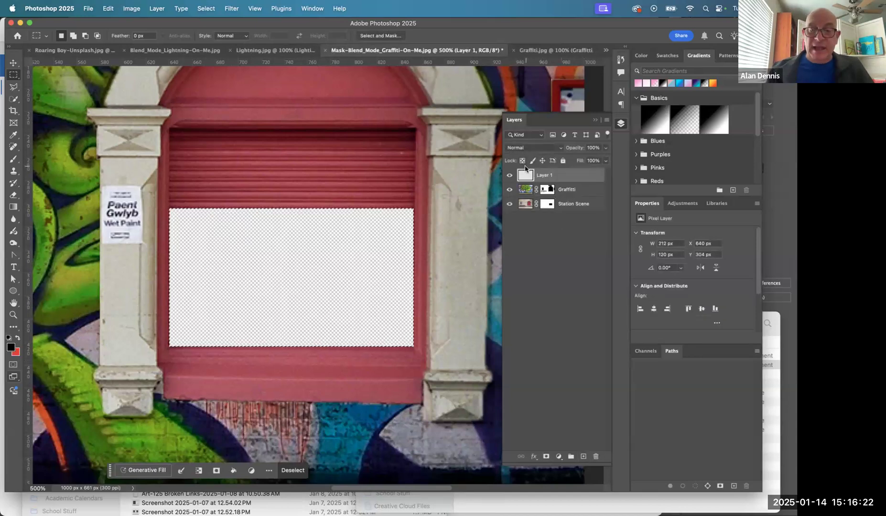
{"action": "key", "text": "alt+BackSpace"}
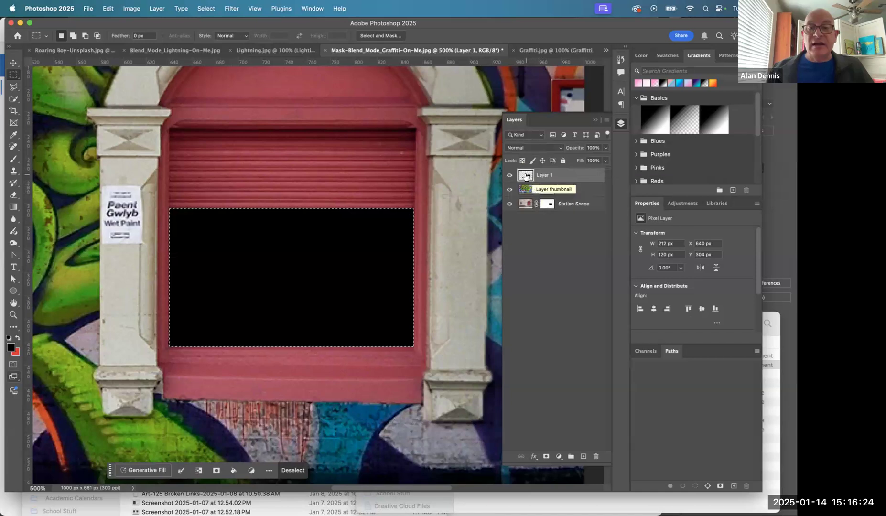
{"action": "left_click_drag", "start_coordinate": [525, 176], "coordinate": [525, 215]}
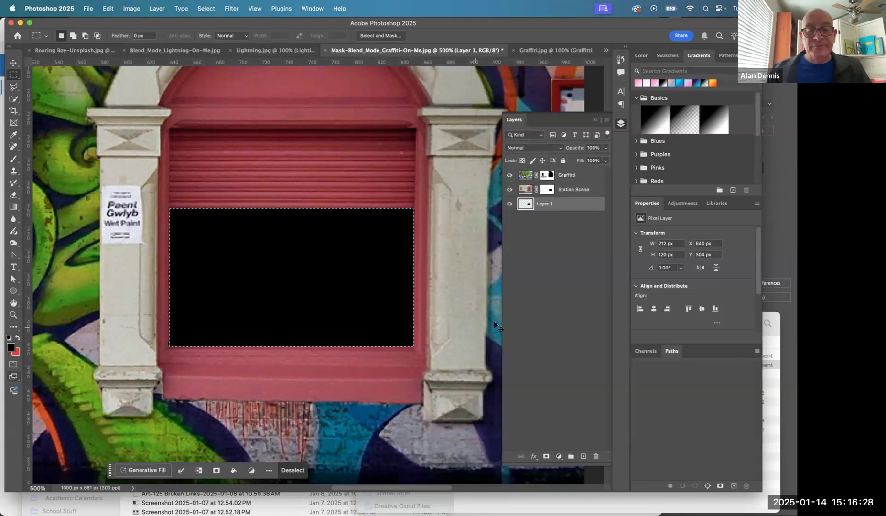
{"action": "key", "text": "super+d"}
- Rename the black fill layer as Window and deselect the layers
{"action": "double_click", "coordinate": [544, 204]}
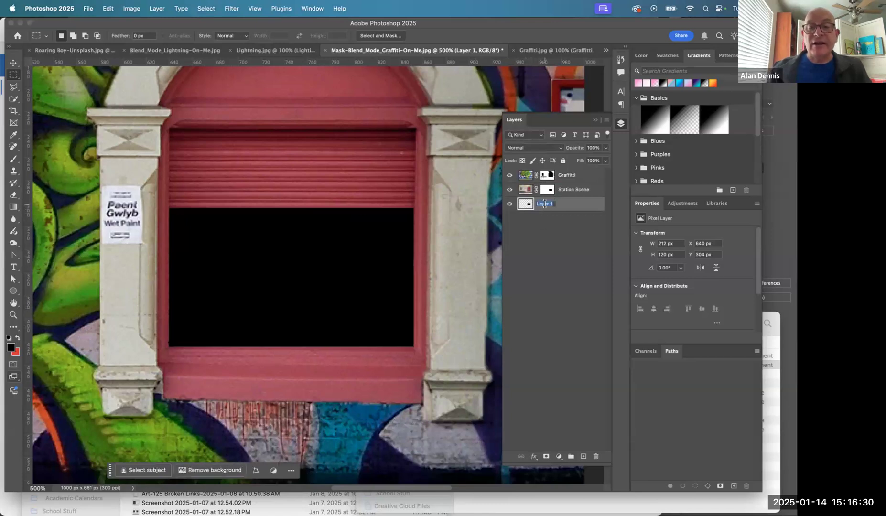
{"action": "type", "text": "Windo"}
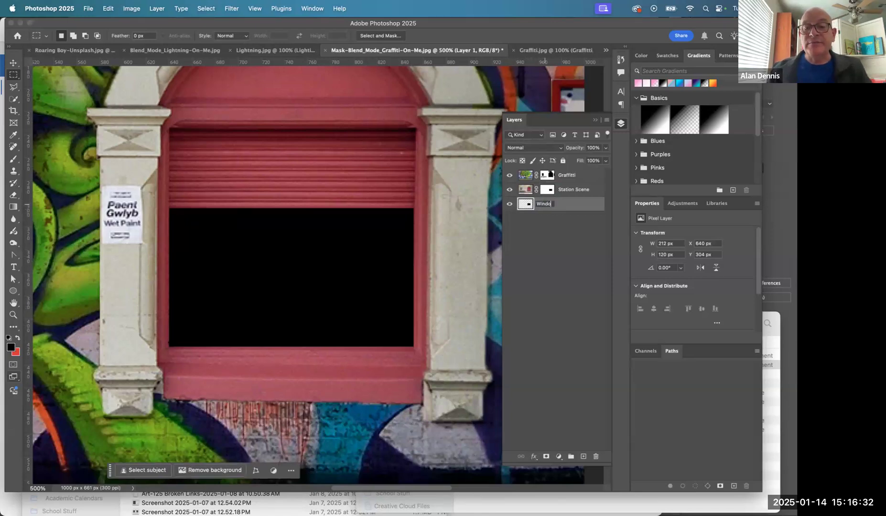
{"action": "type", "text": "w"}
{"action": "left_click", "coordinate": [557, 276]}
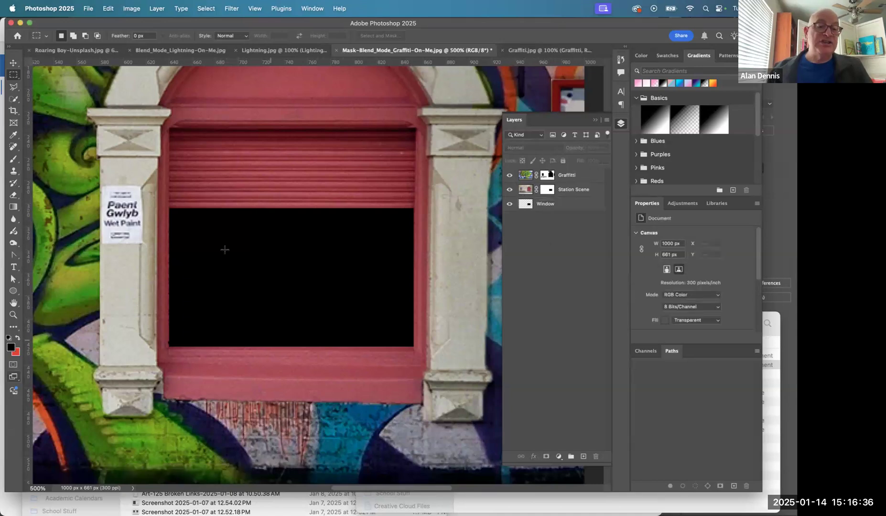
- Inspect the whole composite with its black window, then switch to Acrobat and read the "Add pizzaz!" instructions through the last page
{"action": "left_click", "coordinate": [285, 317], "text": "alt"}
{"action": "left_click", "coordinate": [286, 317], "text": "alt"}
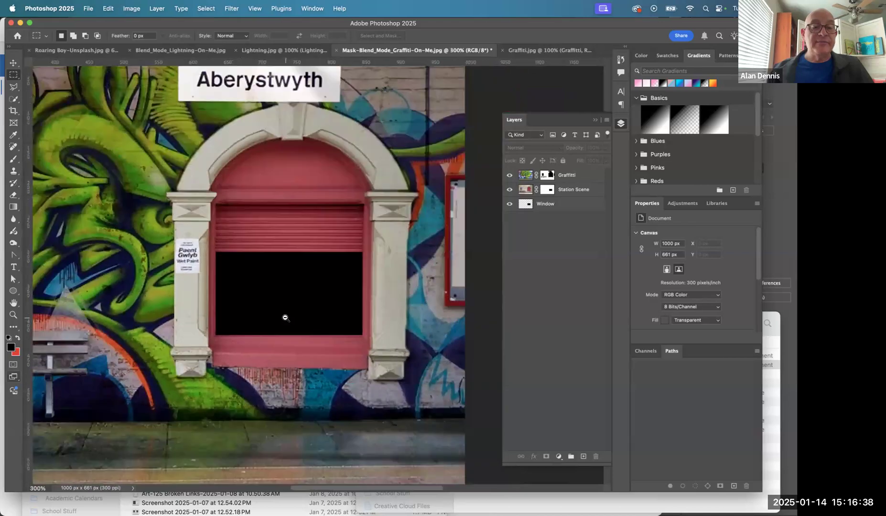
{"action": "left_click", "coordinate": [286, 317], "text": "alt"}
{"action": "left_click_drag", "start_coordinate": [261, 303], "coordinate": [359, 283]}
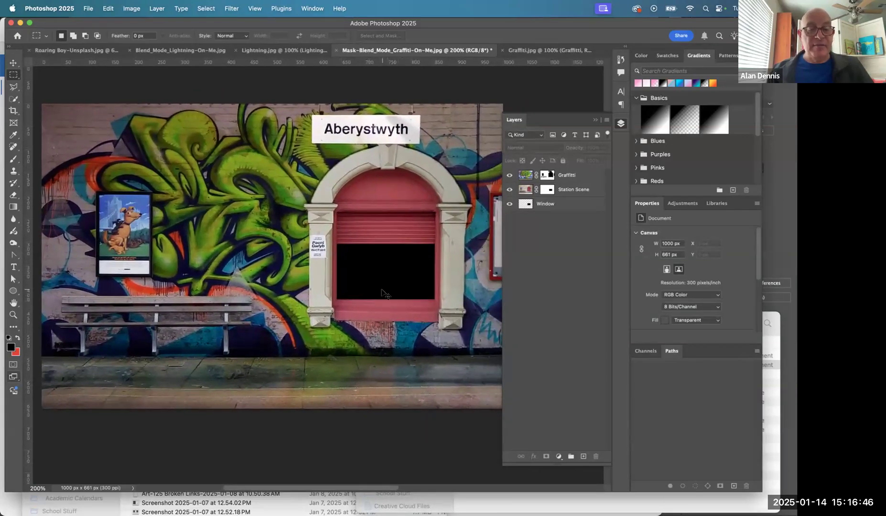
{"action": "key", "text": "super+Tab"}
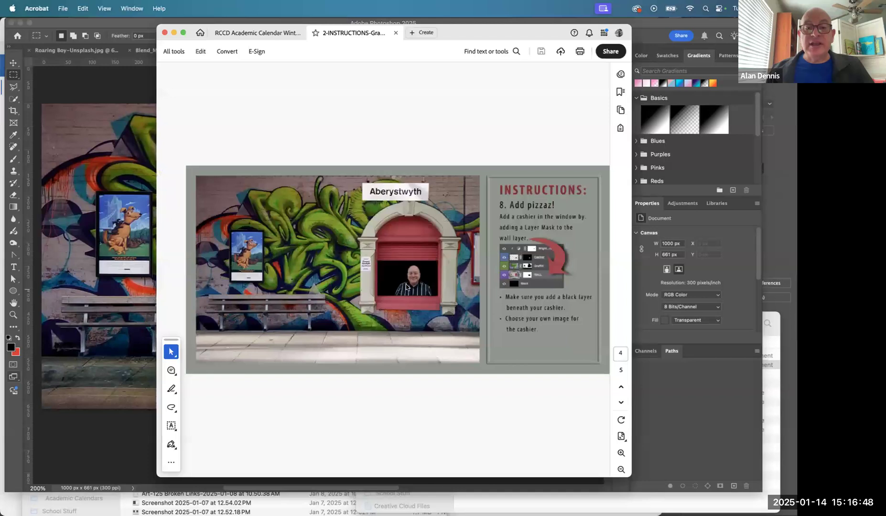
{"action": "scroll", "coordinate": [517, 314], "scroll_direction": "down", "scroll_amount": 2}
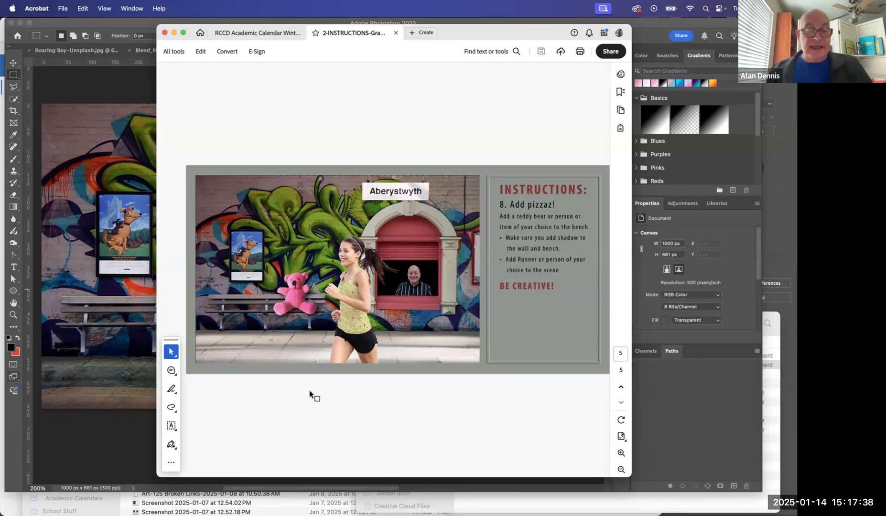
- Switch to the assignment page in Chrome to read the file naming, saving and submission instructions
{"action": "key", "text": "super+Tab"}
{"action": "key", "text": "super+Tab"}
{"action": "key", "text": "super+Tab"}
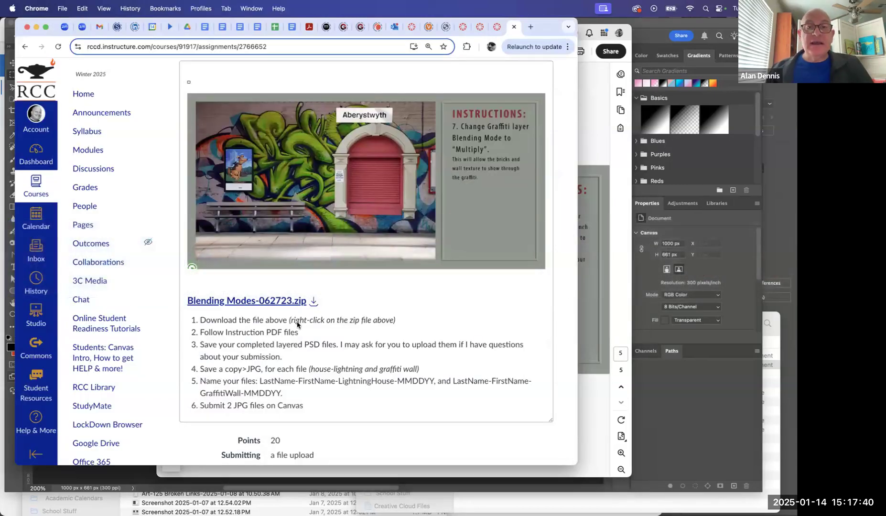